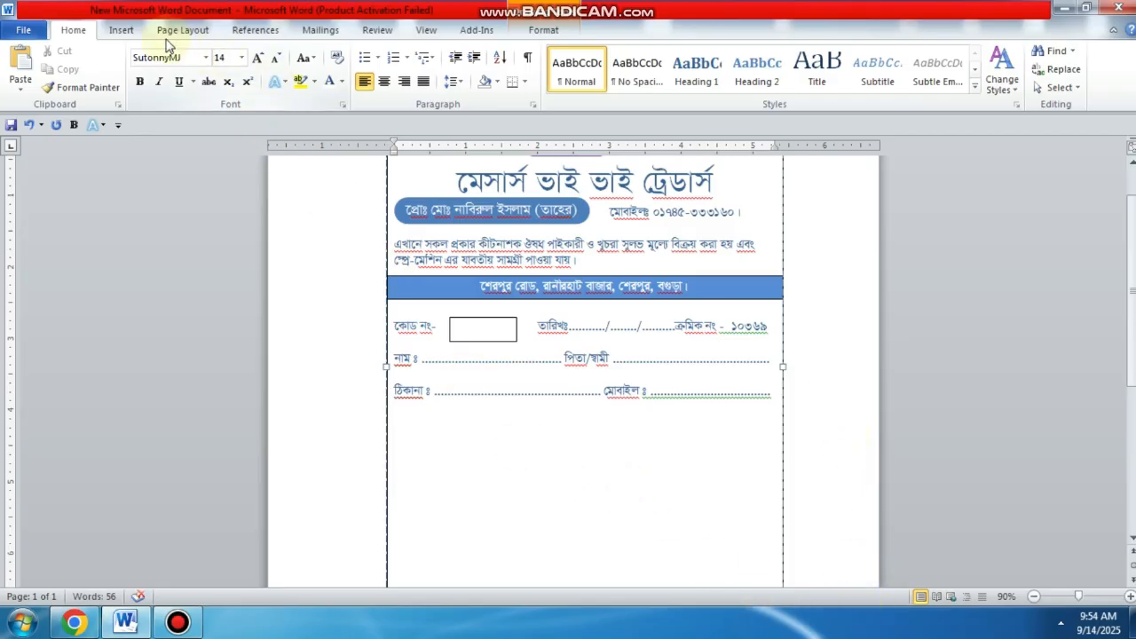
- Insert a table with 5 columns and 3 rows below the address and mobile line of the cash memo
click(122, 29)
click(134, 78)
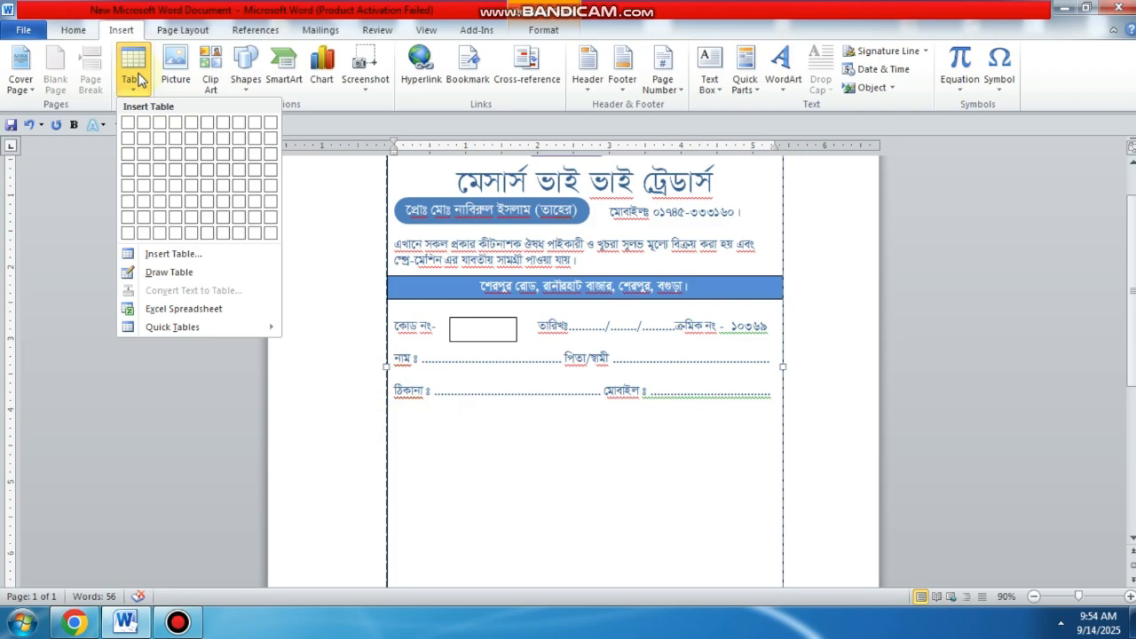
click(169, 257)
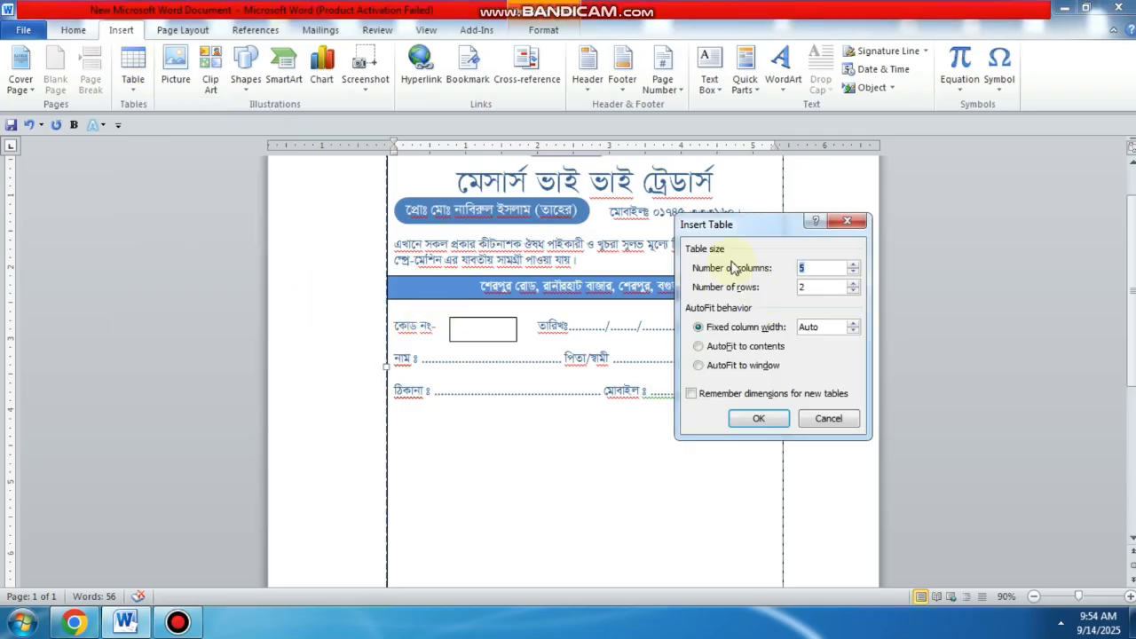
click(803, 267)
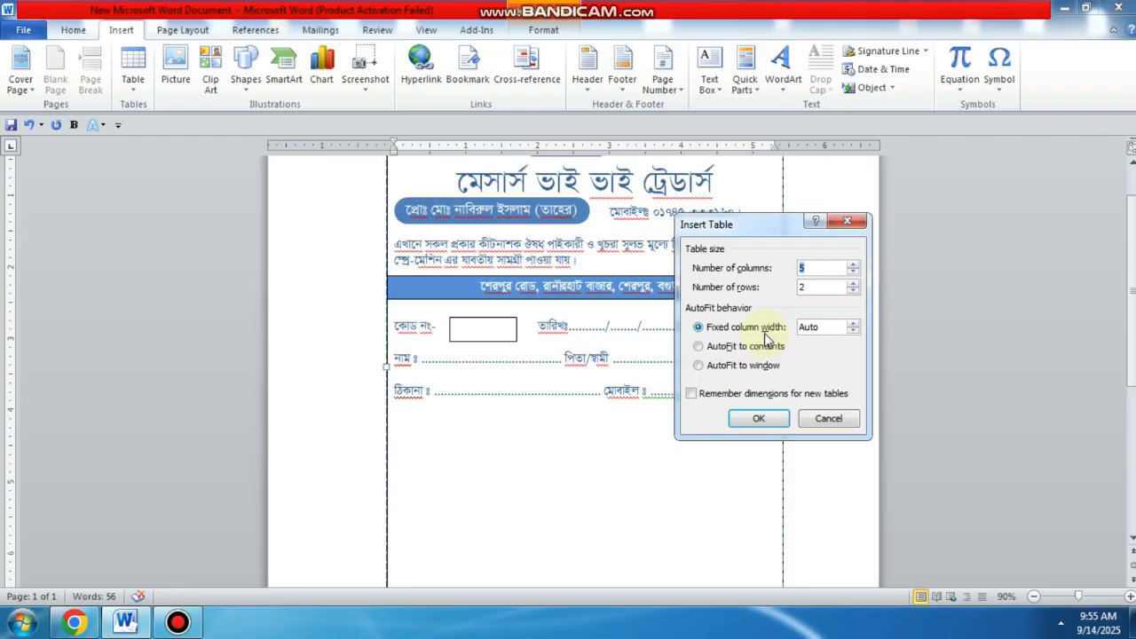
click(852, 282)
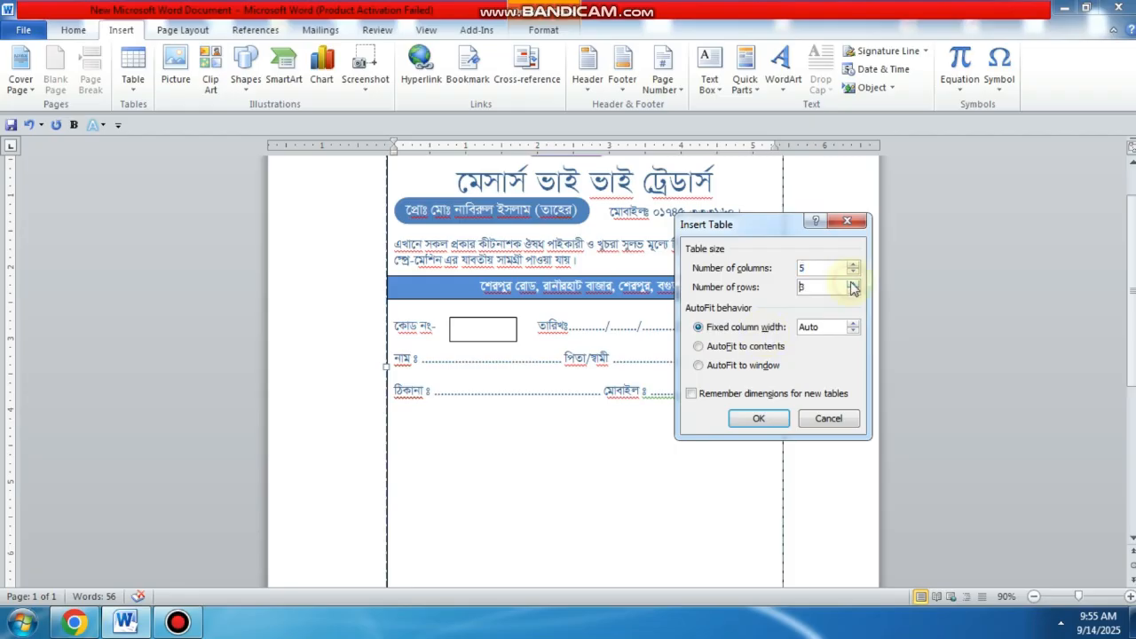
click(759, 419)
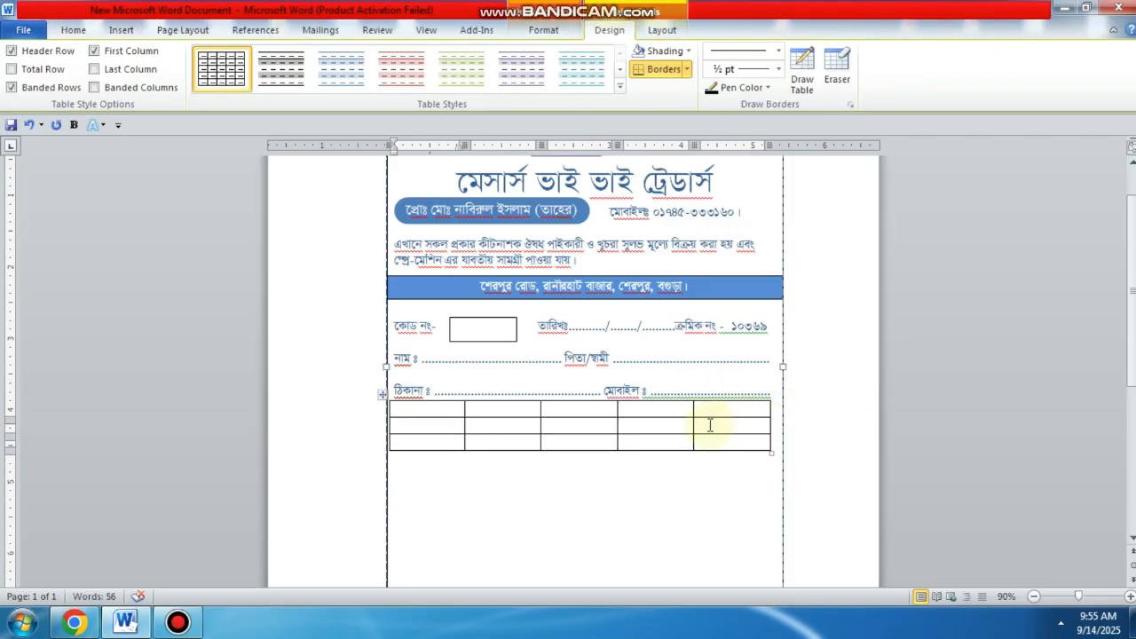
- Apply the SutonnyMJ font to the whole new table
click(384, 393)
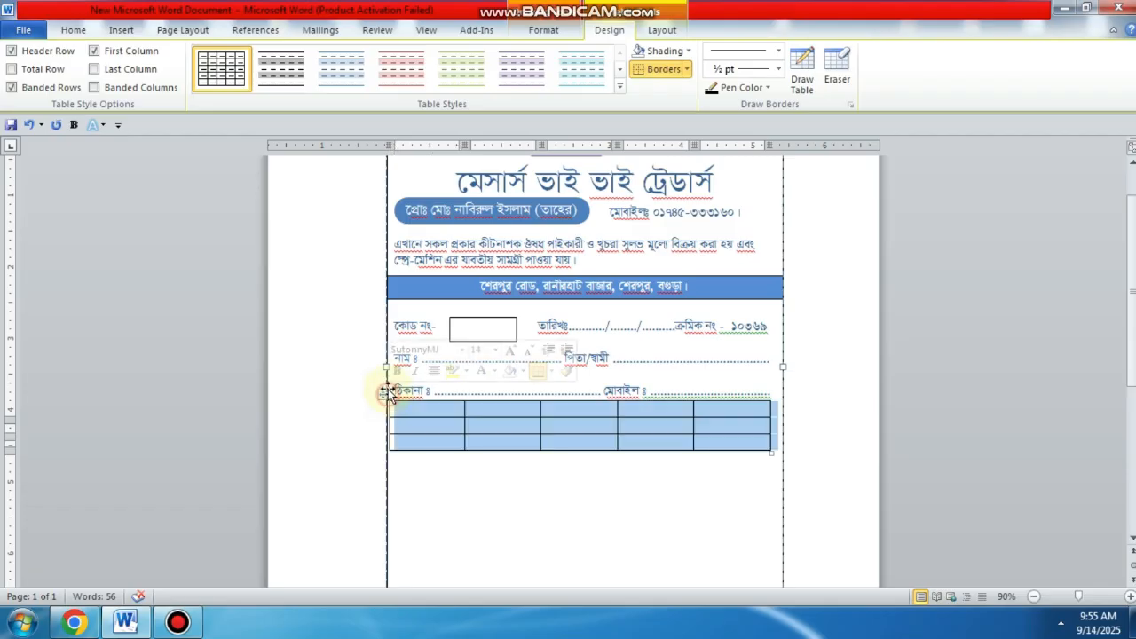
click(74, 30)
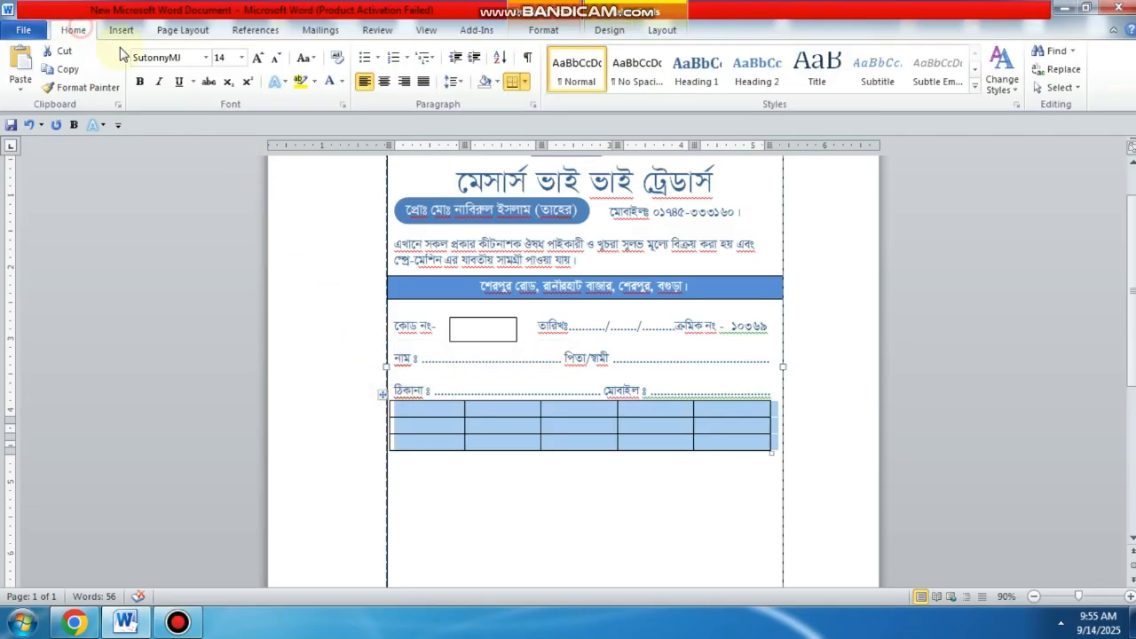
click(205, 58)
click(190, 147)
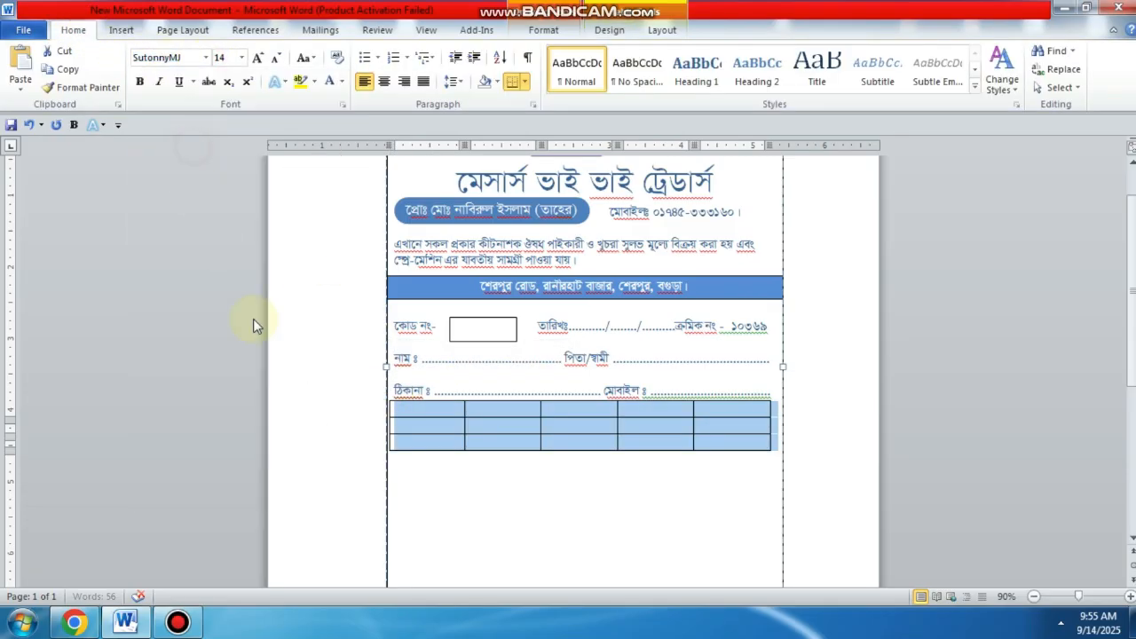
- Enter the first two column headings of the table, "ক্র: নং-" and "বিবরণ"
click(438, 411)
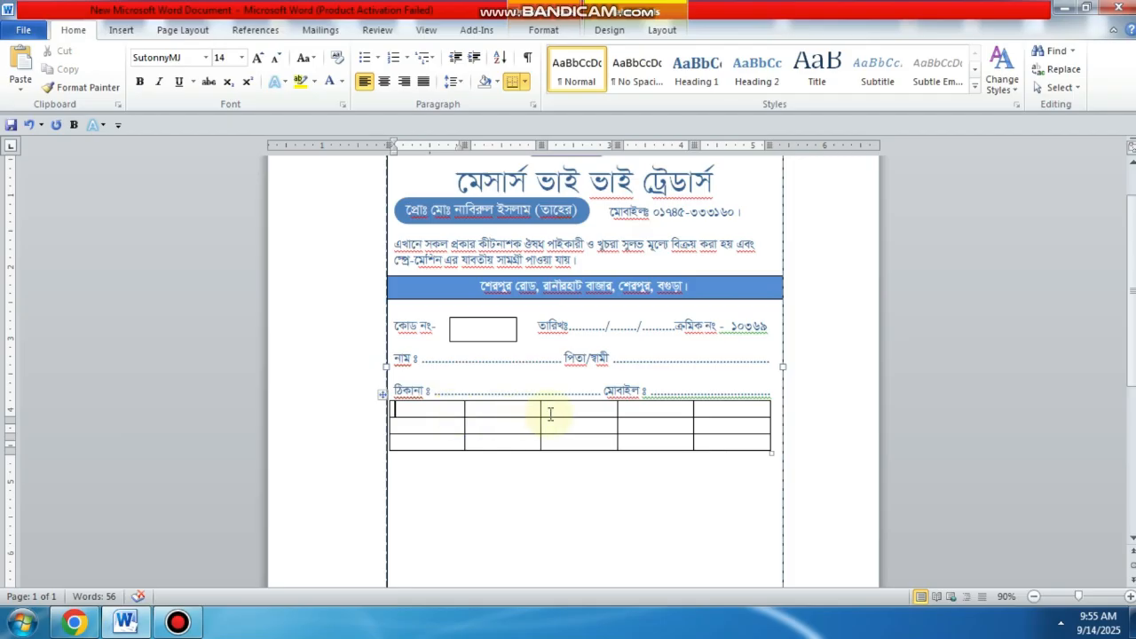
text(ক্রঃ নং)
text(-)
key(Tab)
text(বিবর)
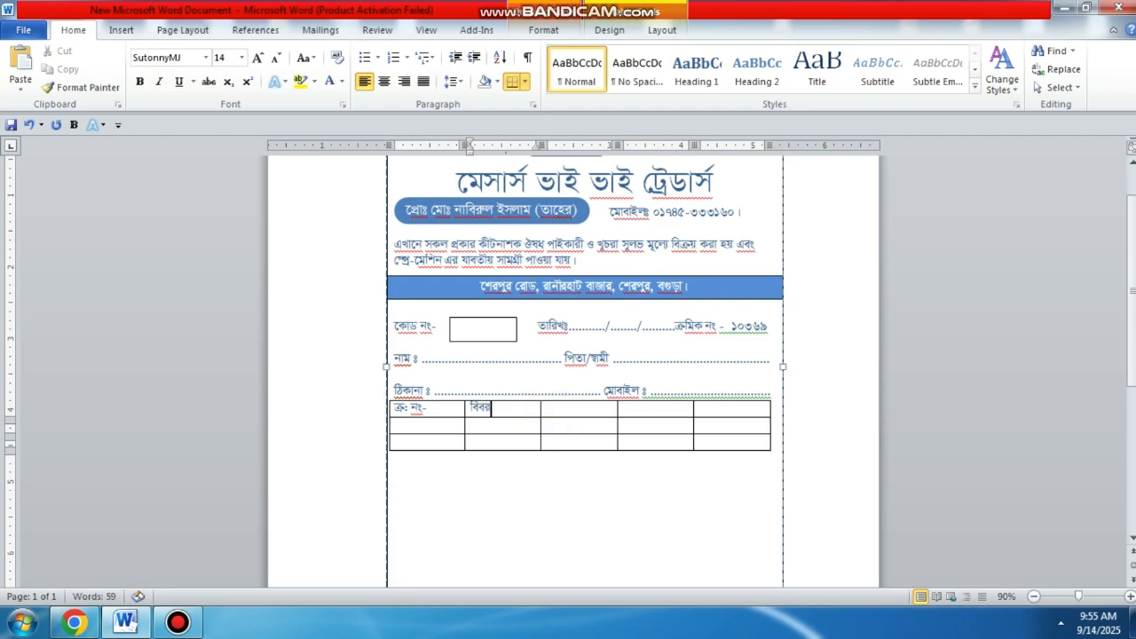
text(ণ)
- Enter "পরিমাণ", "দর" and "টাকা" as the headings of the remaining three table columns
key(Tab)
text(পরিমা)
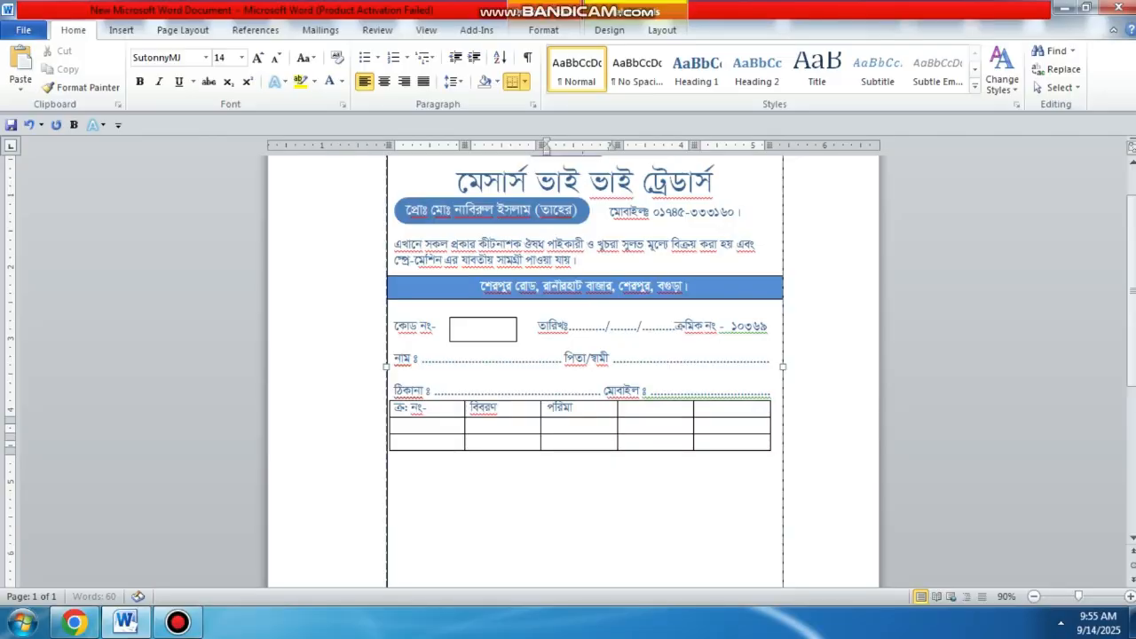
text(ন)
key(BackSpace)
text(ণ)
key(Tab)
text(দার)
key(BackSpace)
key(Tab)
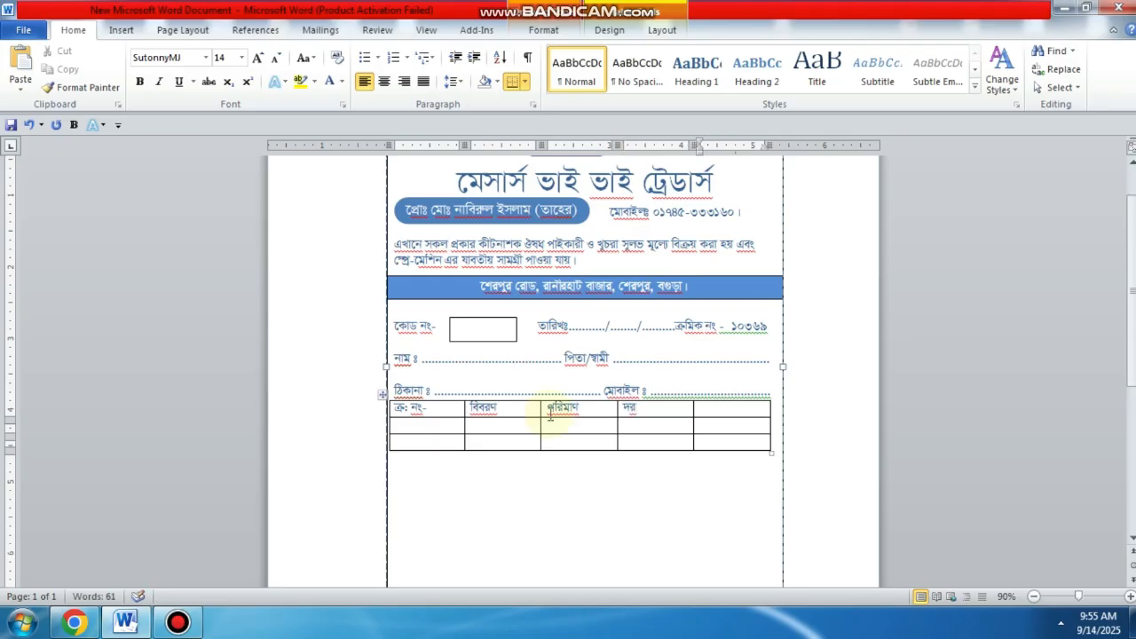
text(টাকা)
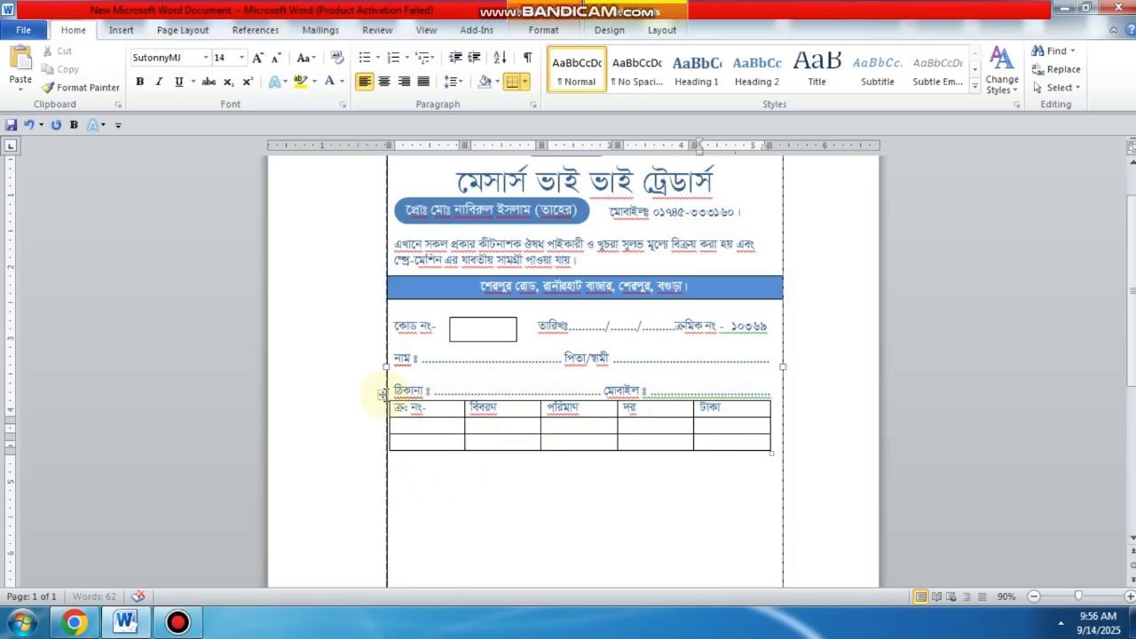
- Make the table's heading row bold, keeping its font size at 14
mouse_move(376, 405)
mouse_down()
mouse_move(377, 393)
mouse_move(372, 425)
mouse_up()
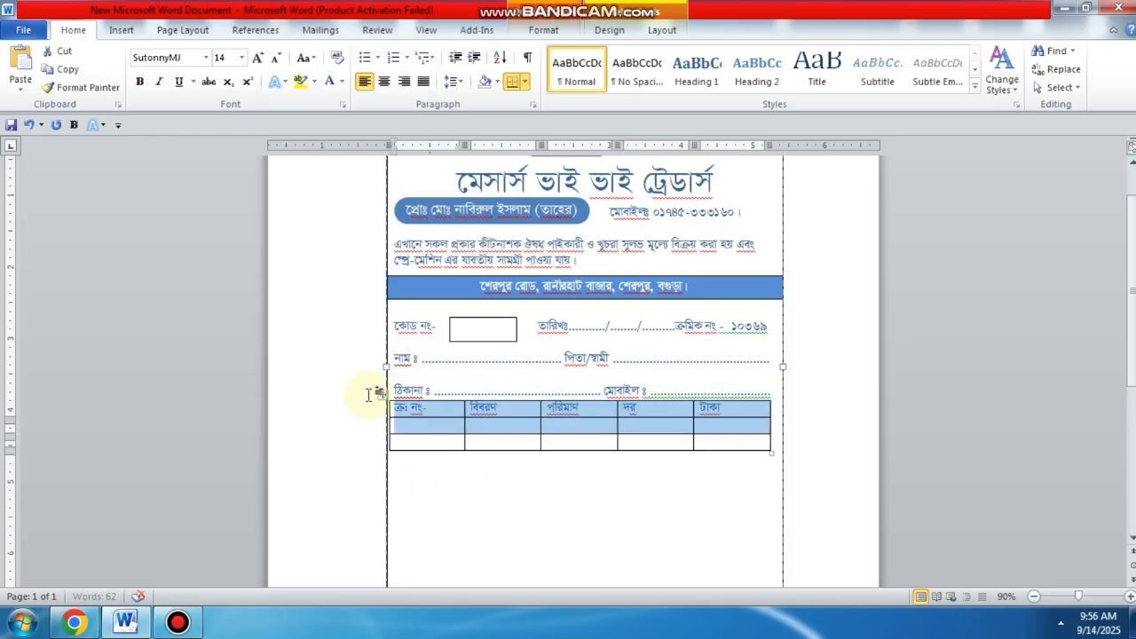
click(477, 430)
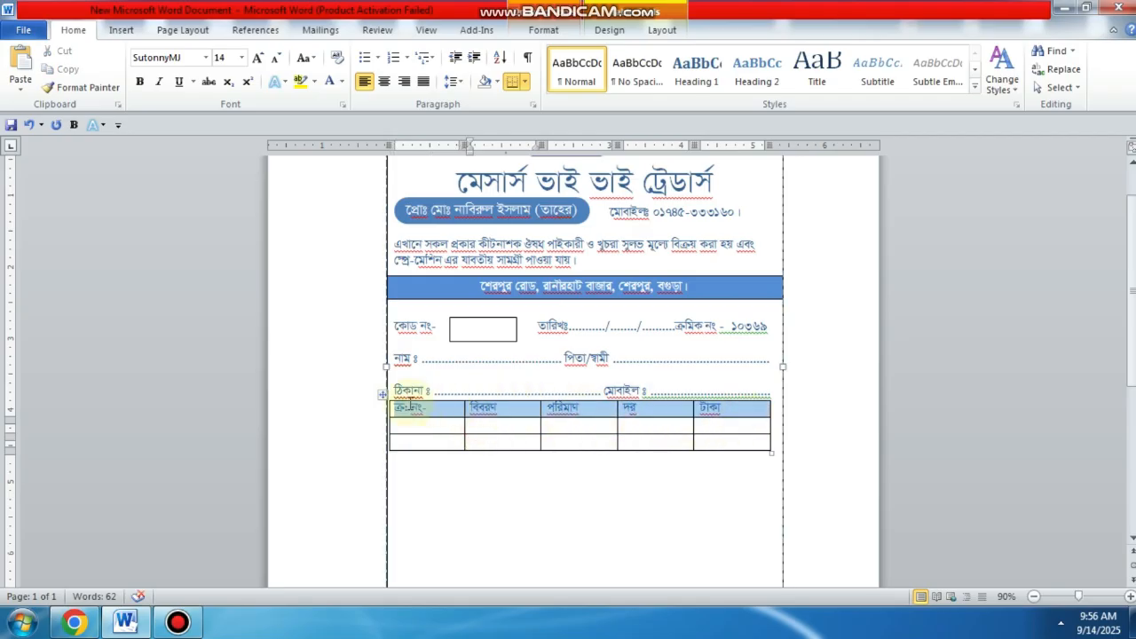
click(384, 407)
click(257, 57)
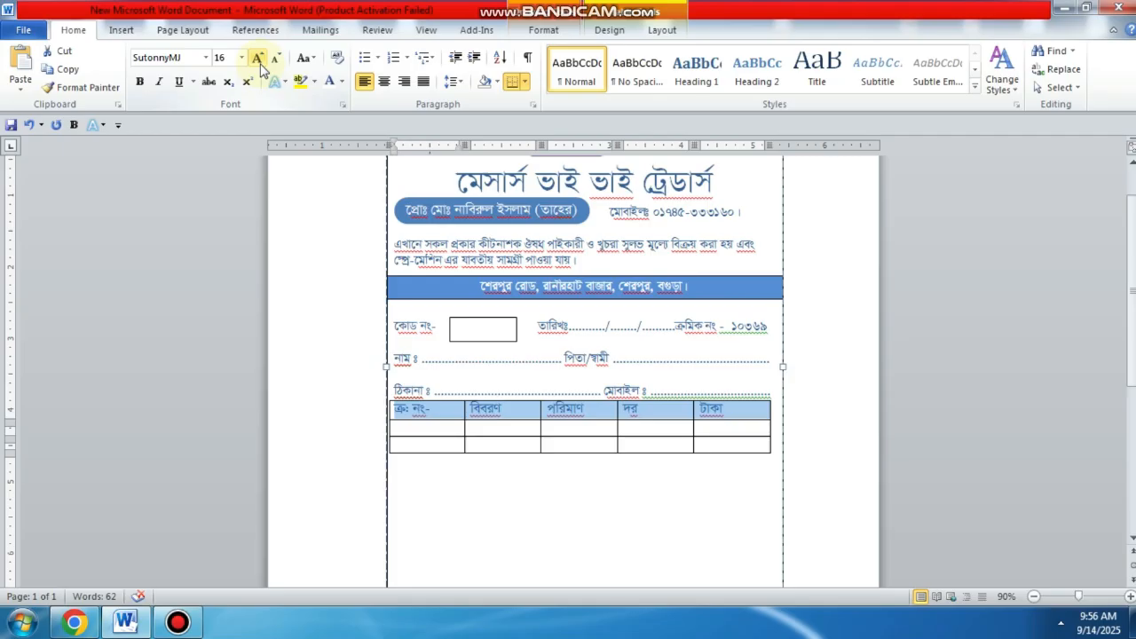
click(275, 60)
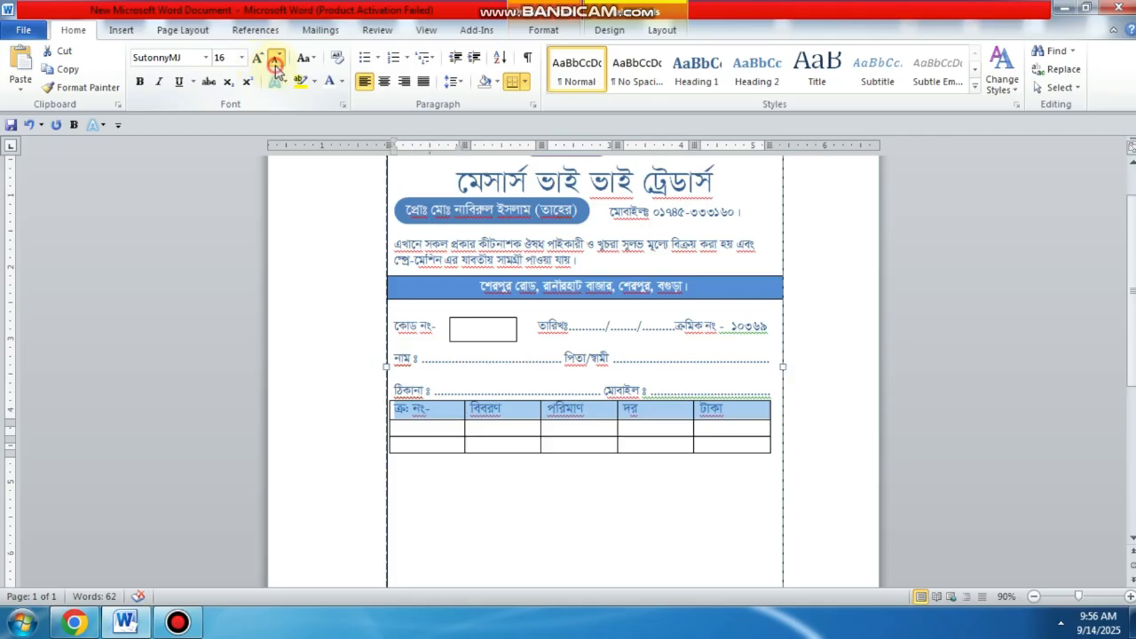
click(140, 81)
click(560, 458)
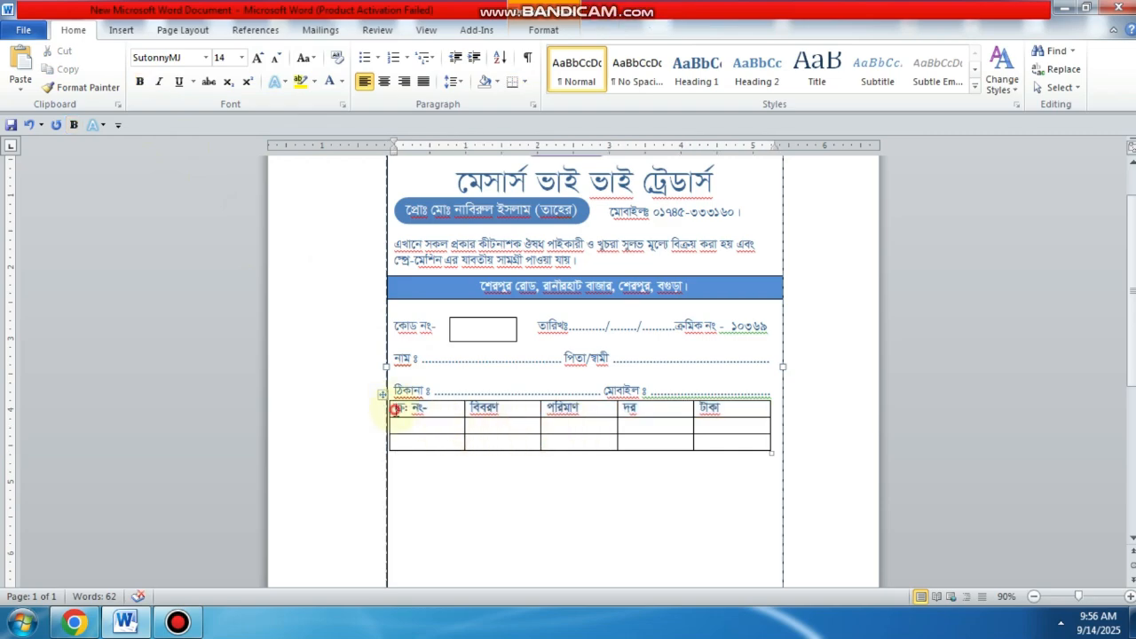
- Centre the headings in the table's first row
drag(395, 409, 713, 406)
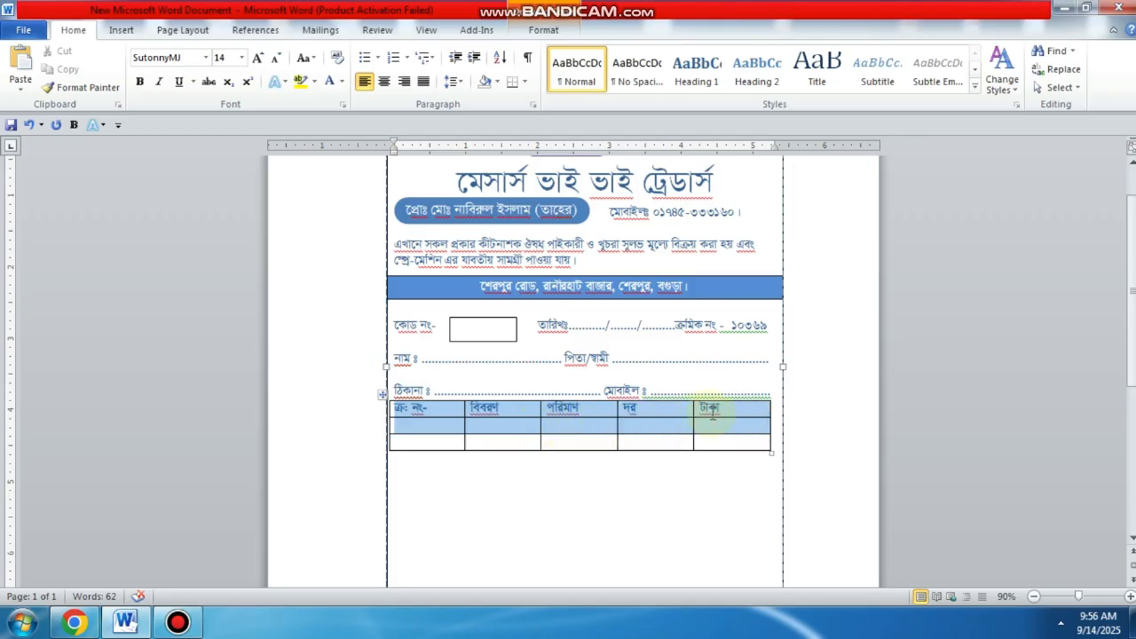
click(384, 81)
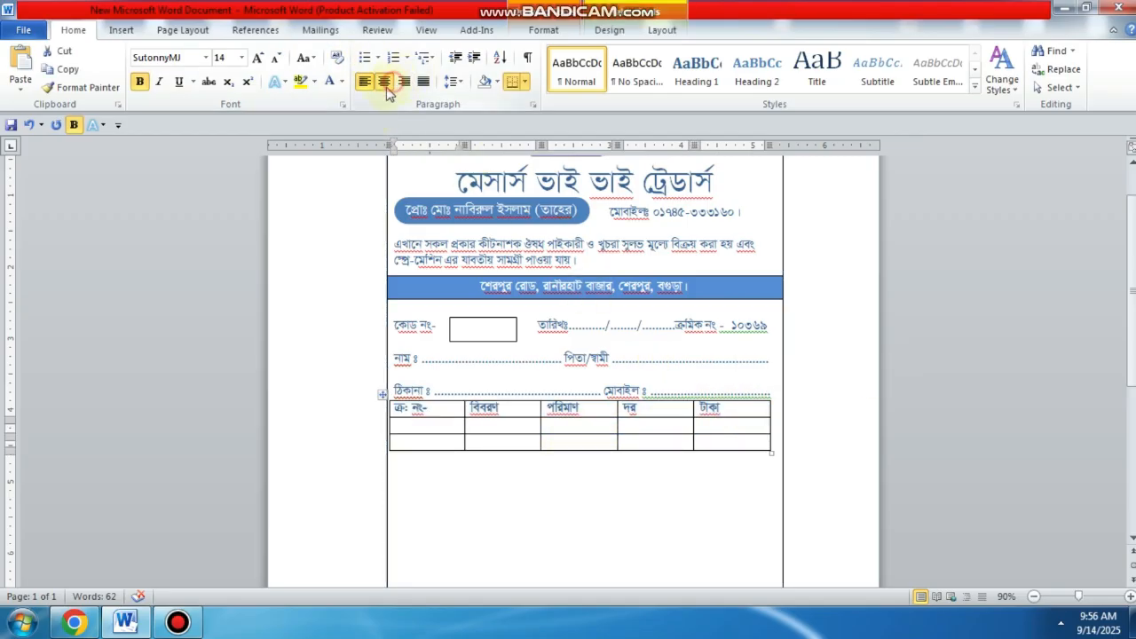
click(531, 422)
- Make the table's second row taller by adding eight blank lines in its "টাকা" cell
click(730, 428)
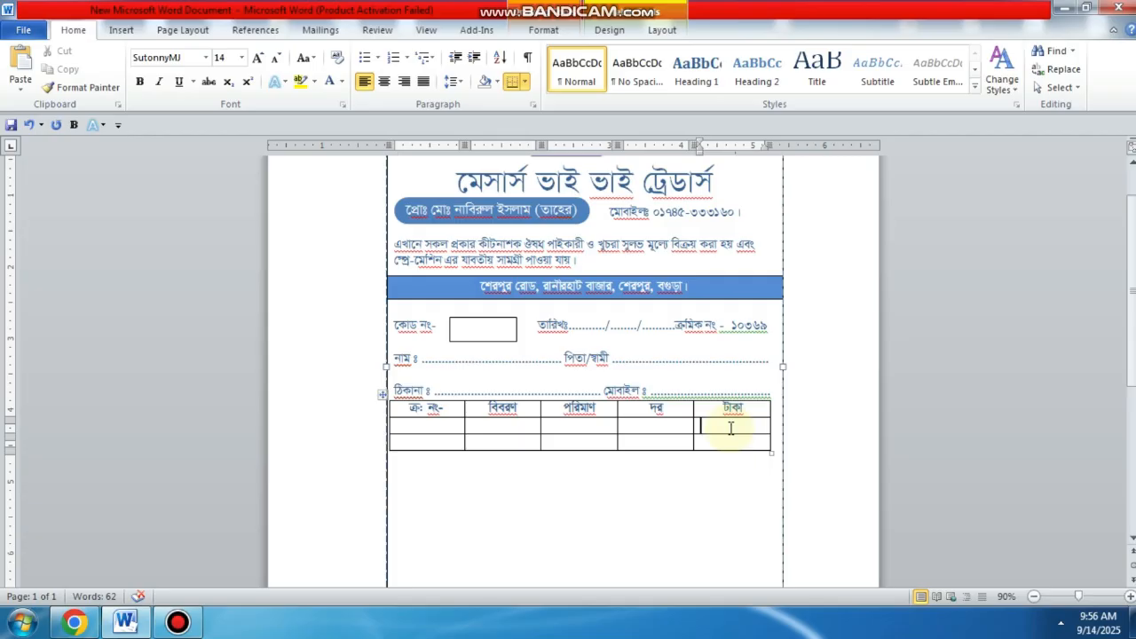
key(Return)
key(Return)
key(Return)
key(Return)
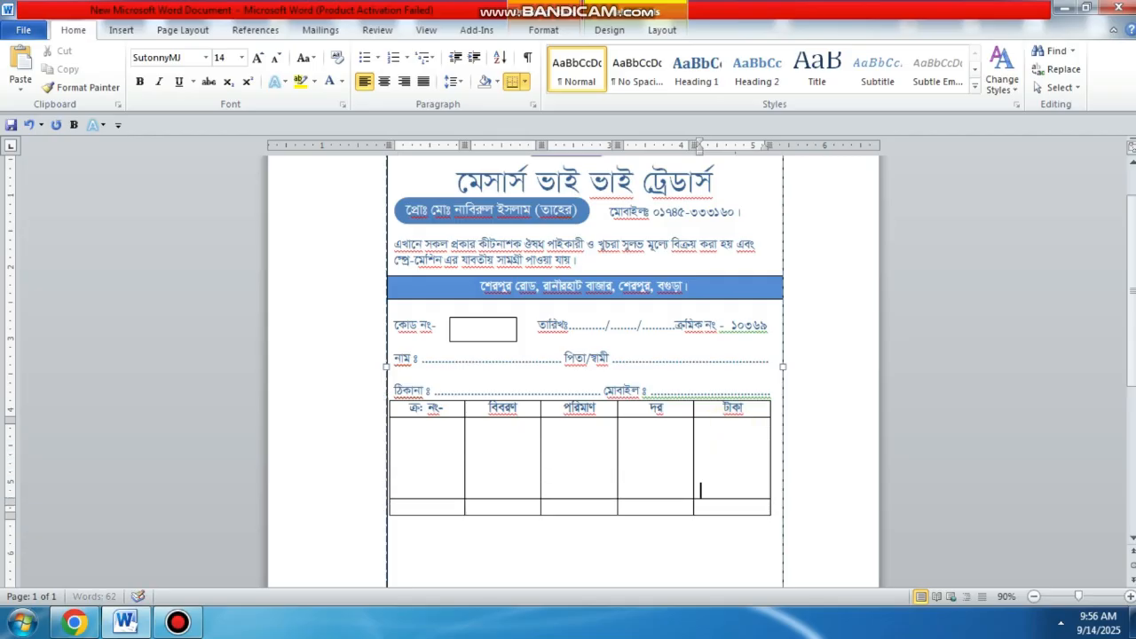
key(Return)
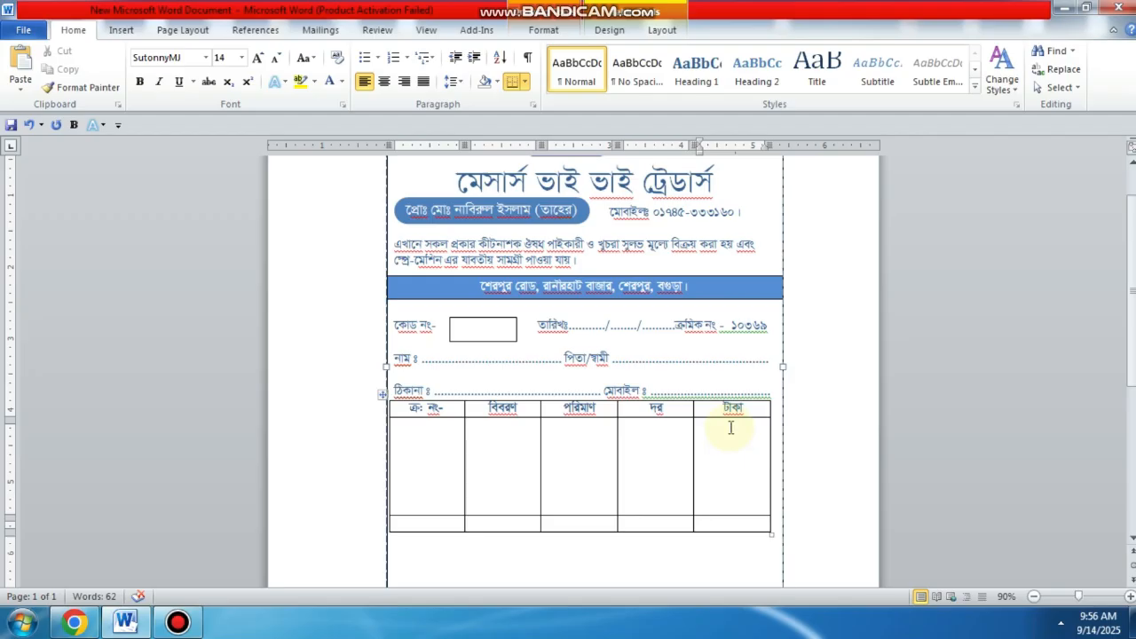
scroll(731, 428, down, 2)
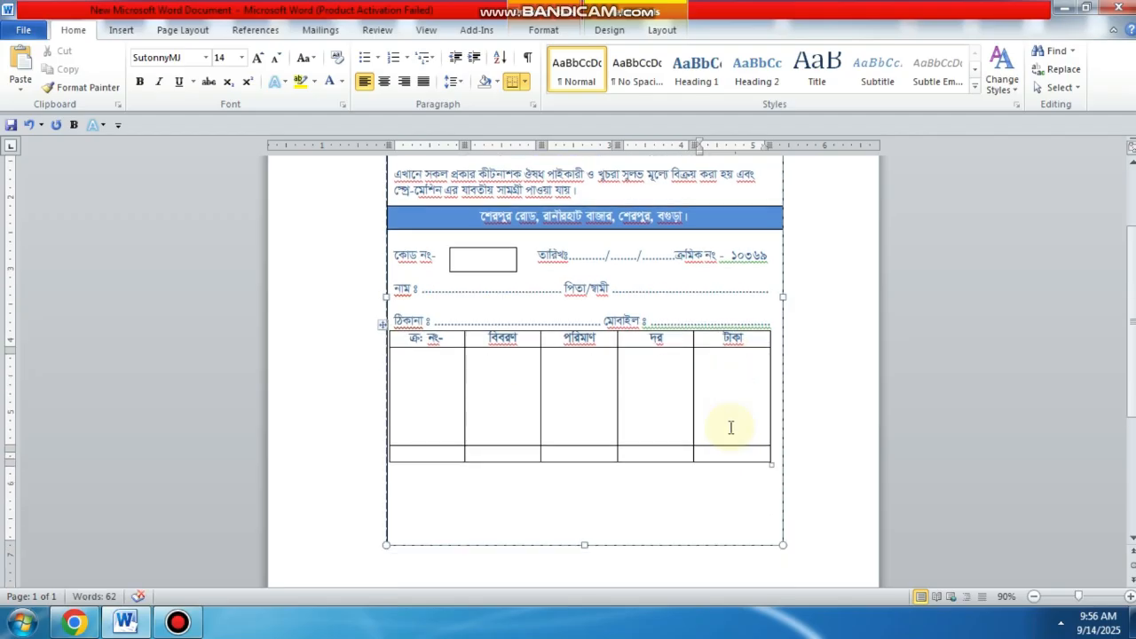
key(Return)
key(Return)
key(Return)
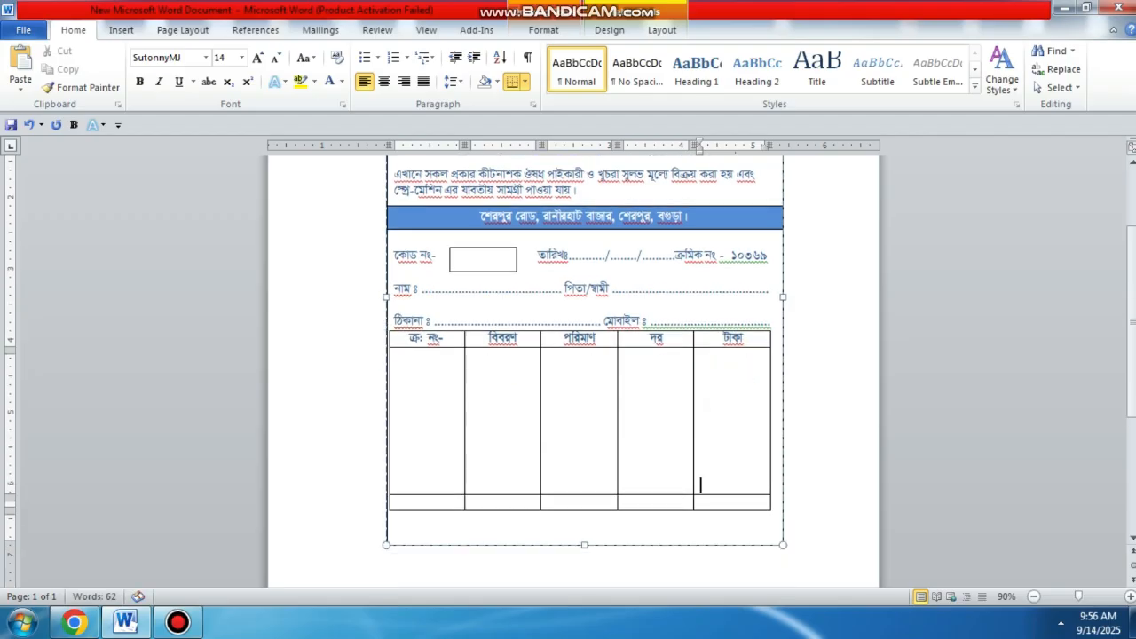
- Stretch the bottom edge of the memo's outer text box slightly downward and check the layout
drag(584, 544, 583, 562)
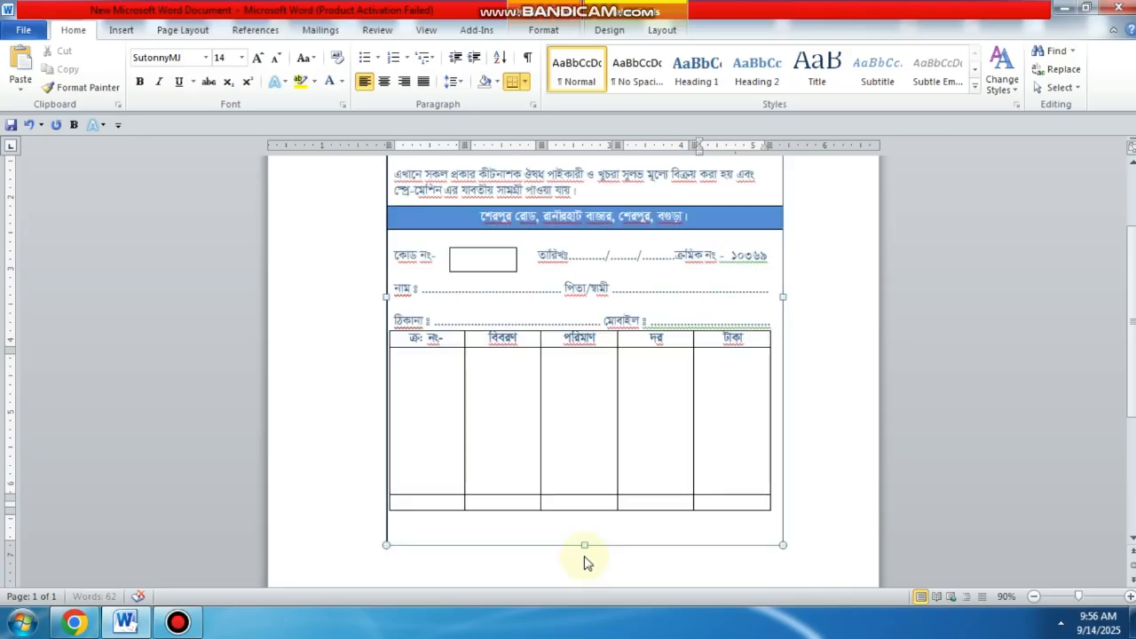
scroll(697, 489, up, 3)
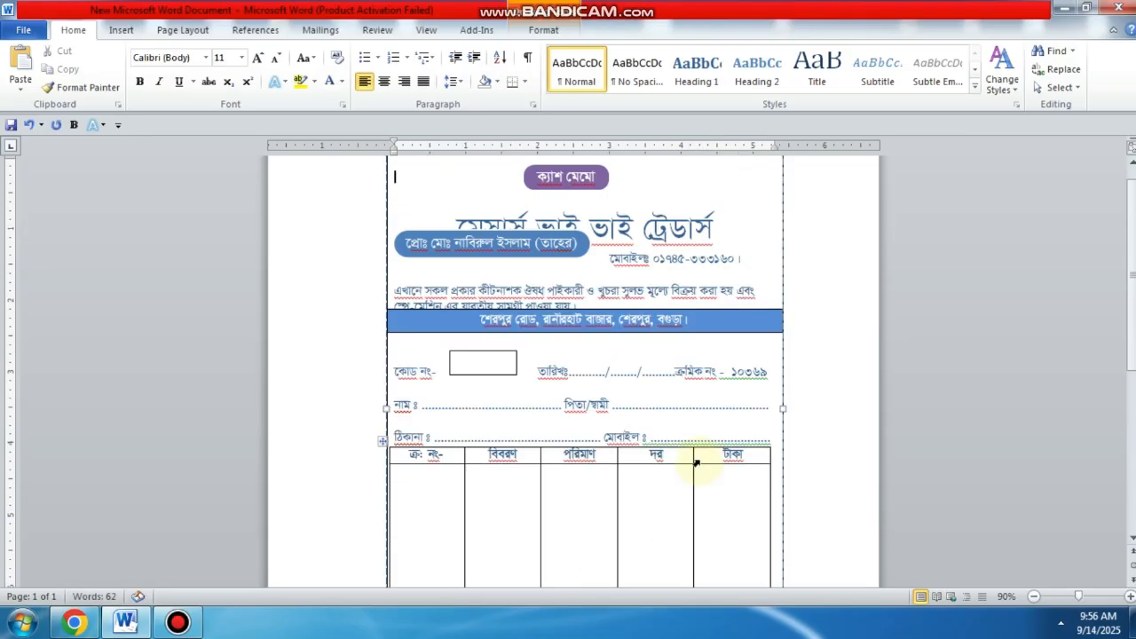
scroll(697, 410, down, 3)
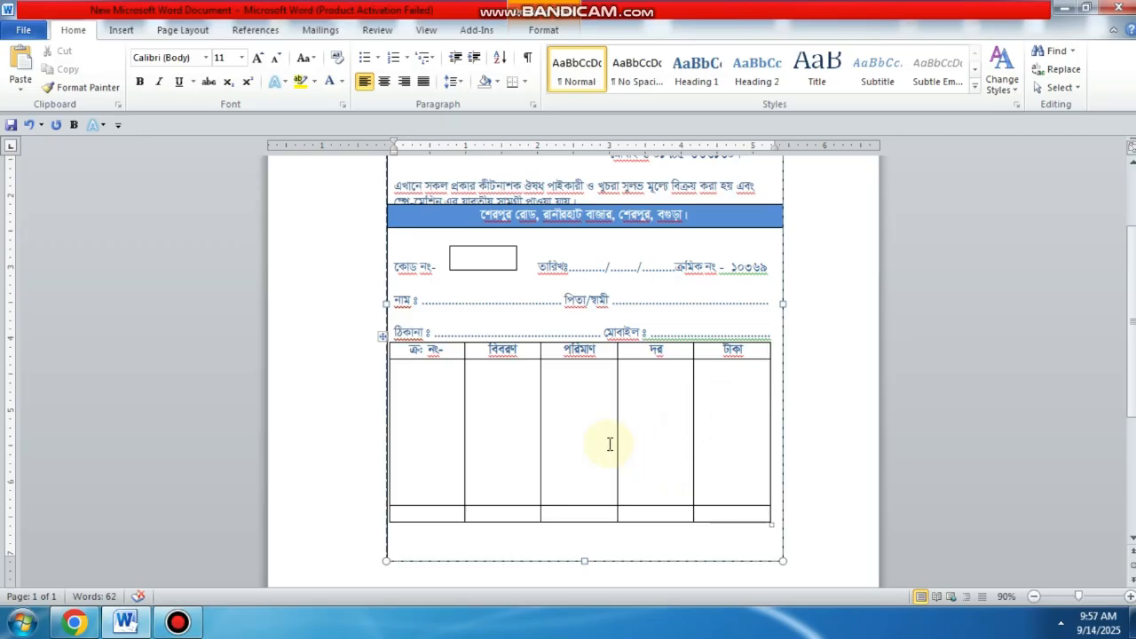
- Shade the table's heading row with a blue theme colour
drag(505, 349, 380, 342)
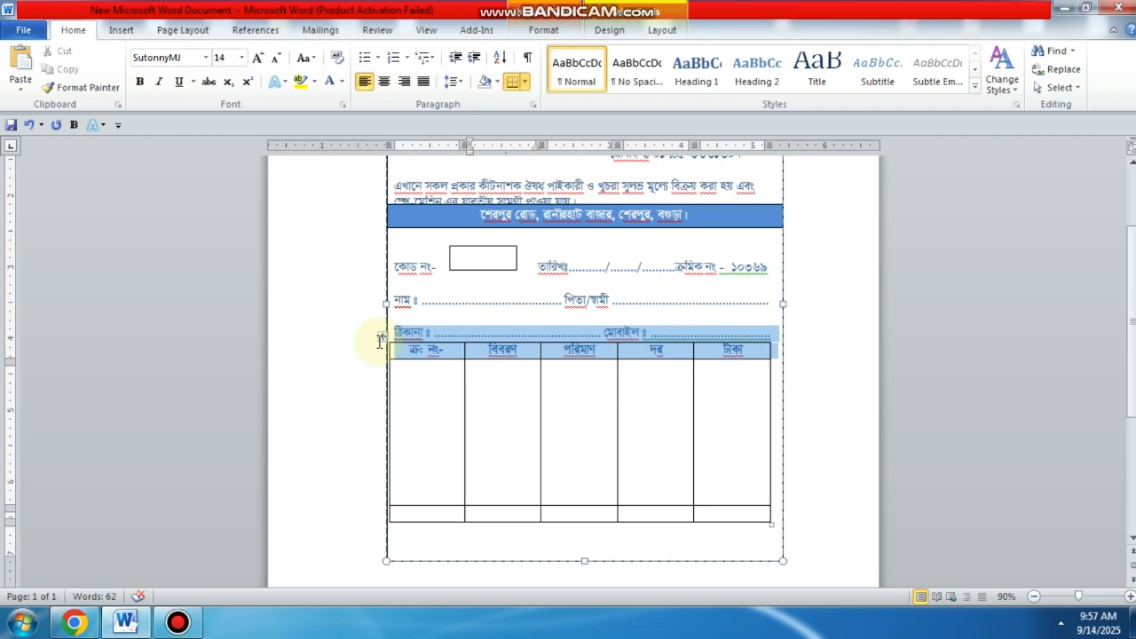
click(380, 348)
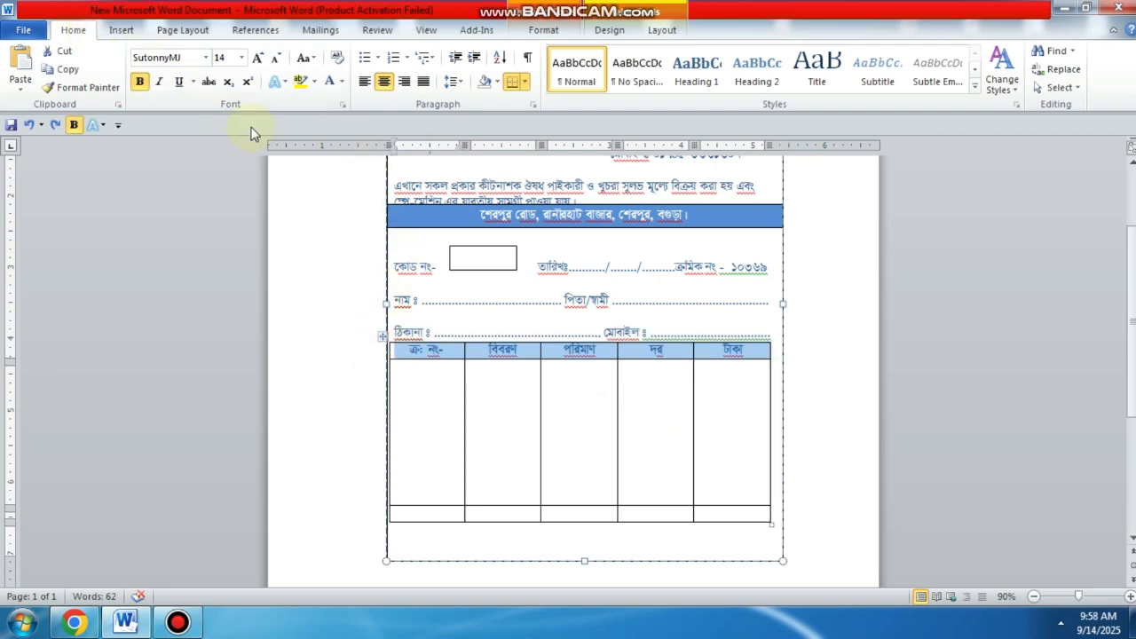
click(495, 82)
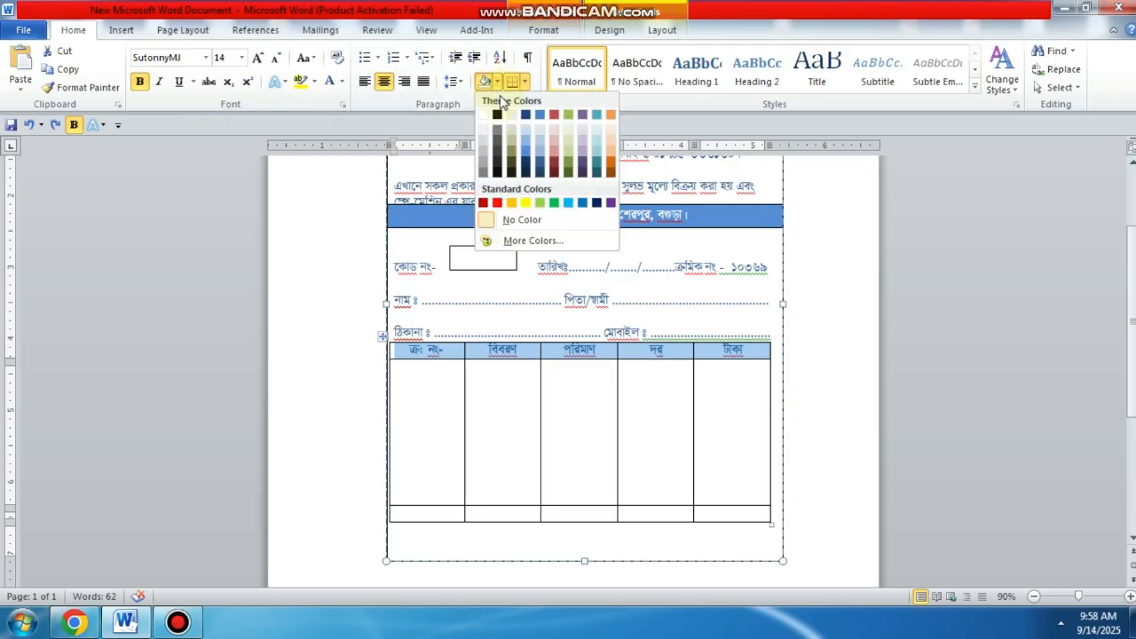
click(528, 142)
click(577, 408)
- Change the font colour of the table's heading row to white
drag(741, 354, 376, 346)
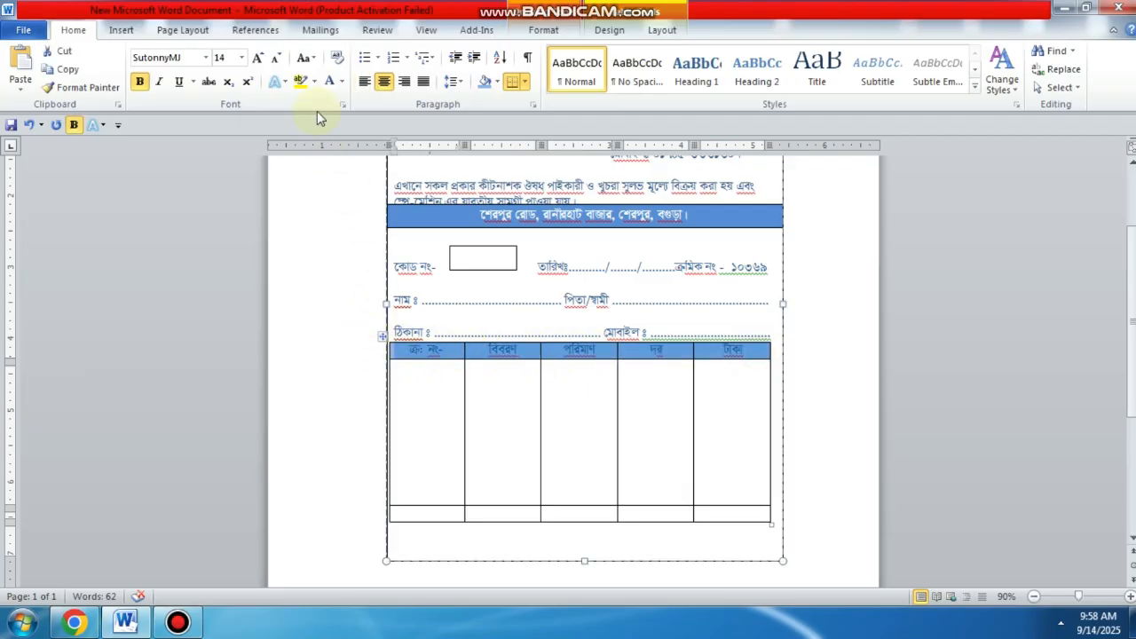
click(342, 83)
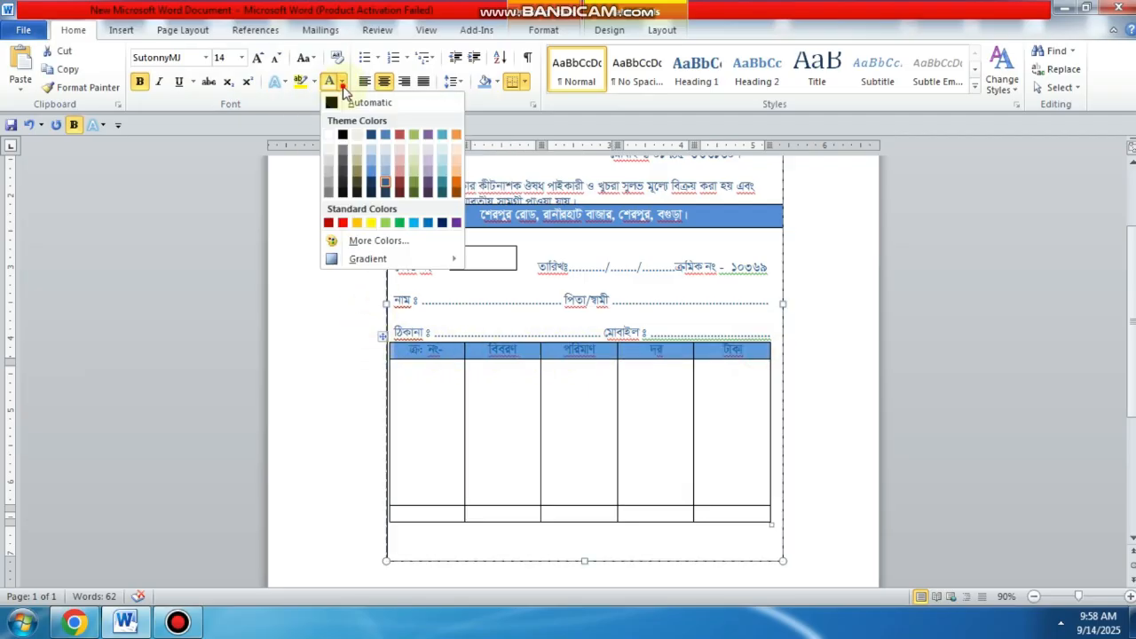
click(330, 135)
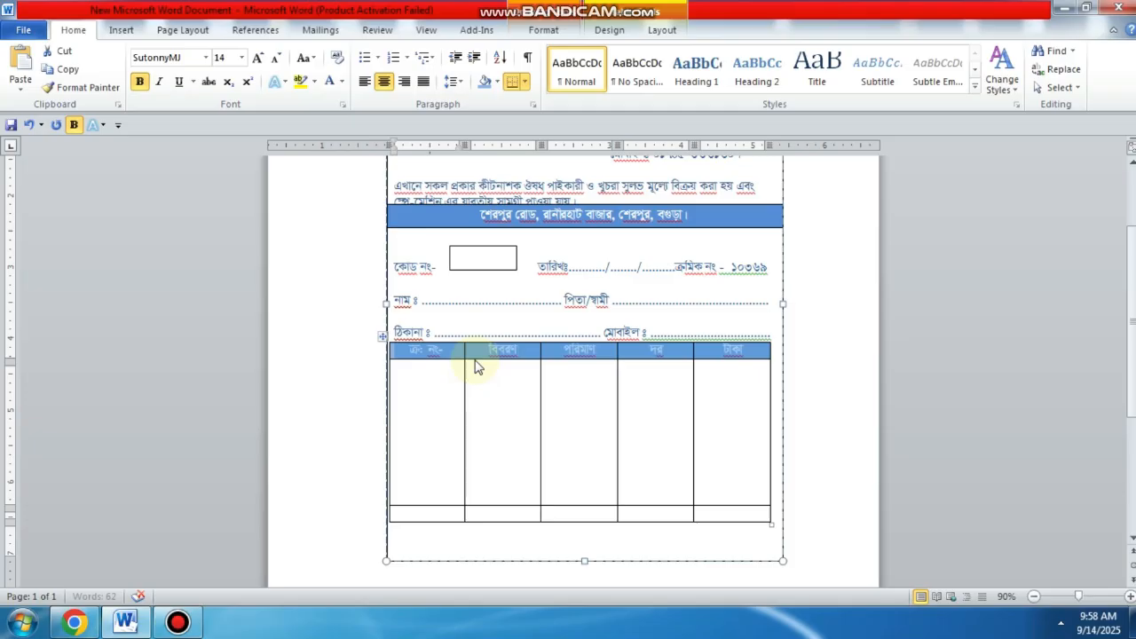
click(493, 416)
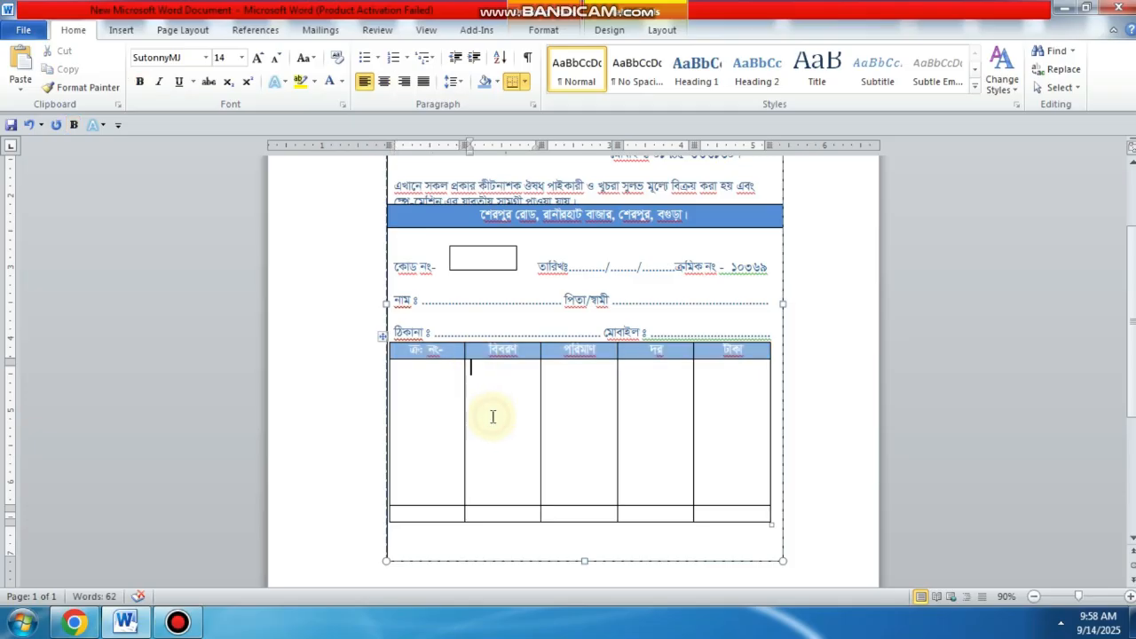
- Shade the table's heading row with a darker blue theme colour
click(764, 352)
drag(675, 351, 376, 347)
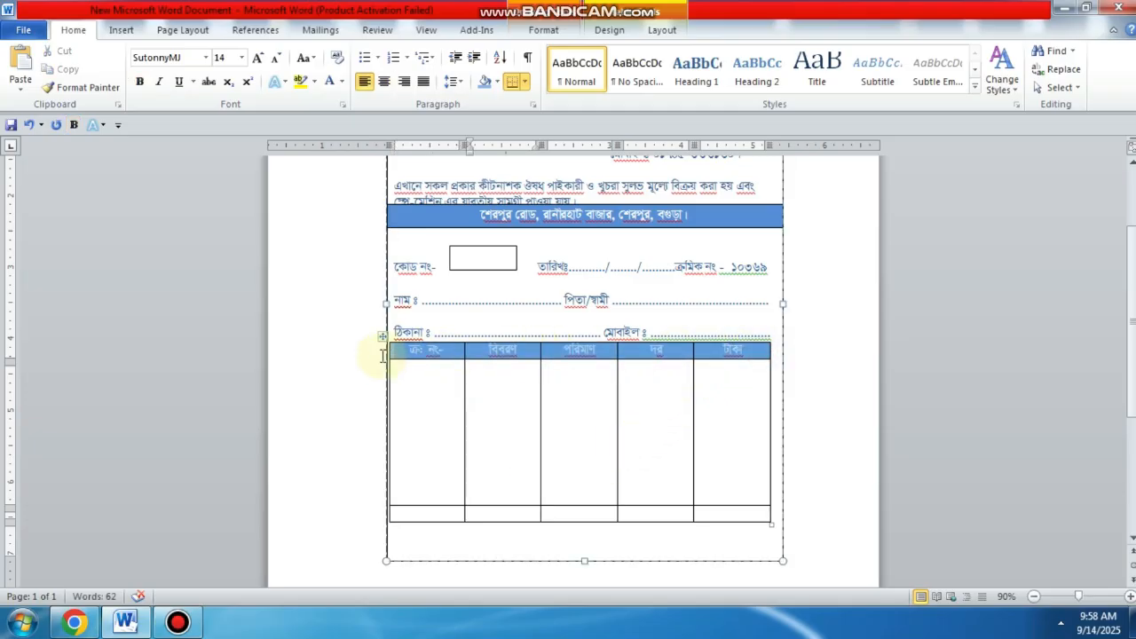
click(495, 82)
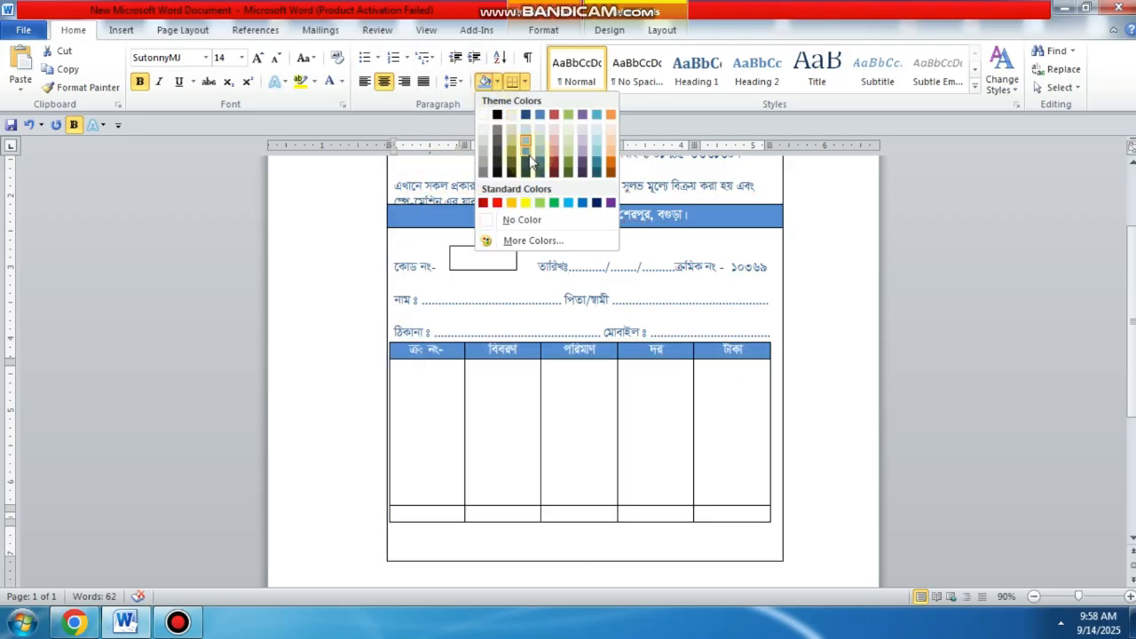
click(530, 160)
- Enter "মোট =" in the last row's cell under "দর" and shade that cell with the heading row's blue
click(675, 515)
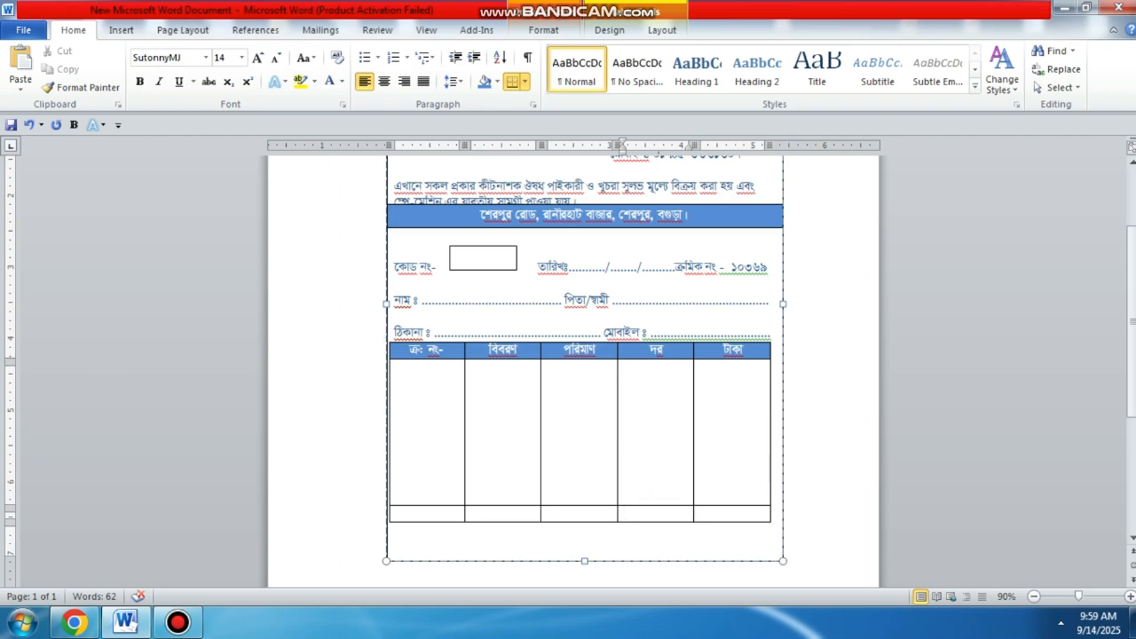
text(মোট =)
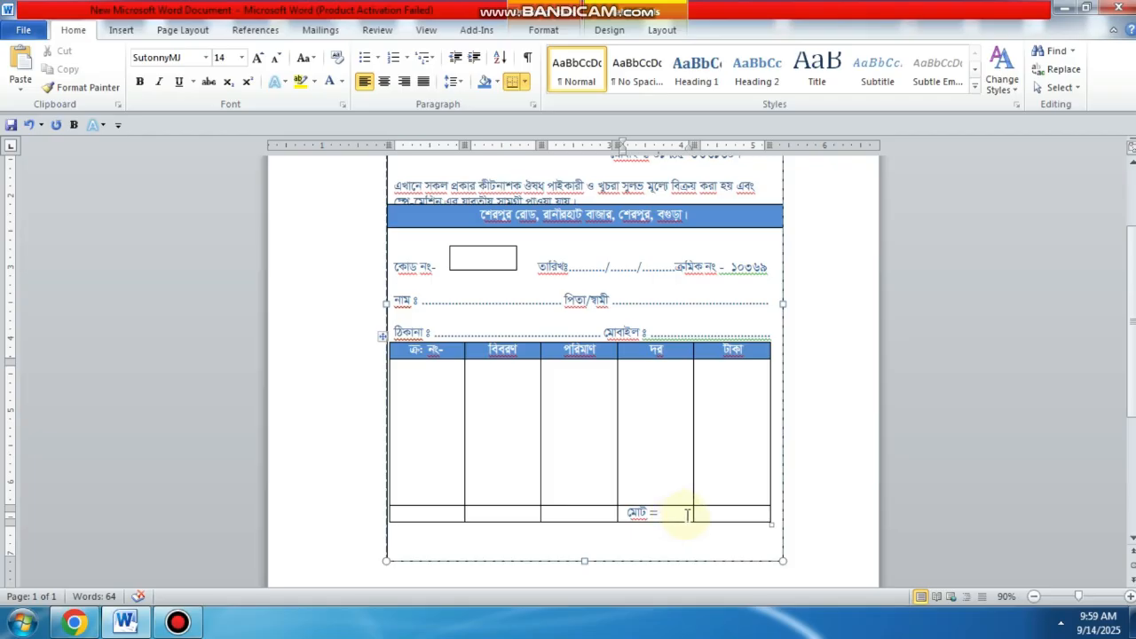
drag(687, 515, 622, 513)
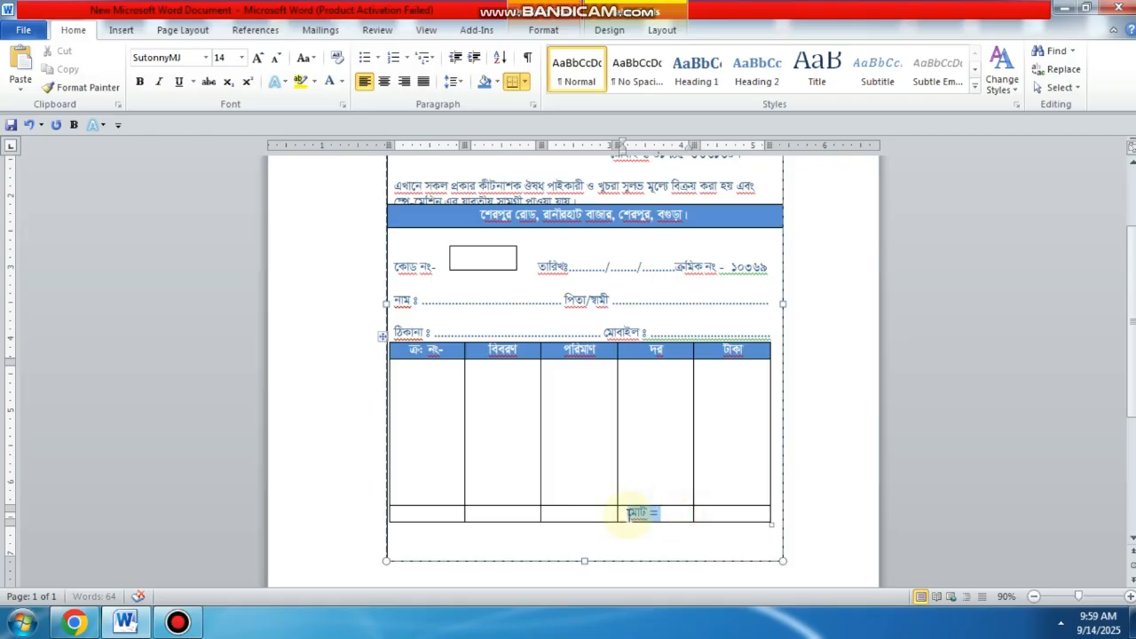
click(484, 83)
click(676, 530)
- Format the "মোট =" text in the last row as white, 20 pt and bold
drag(675, 518, 621, 512)
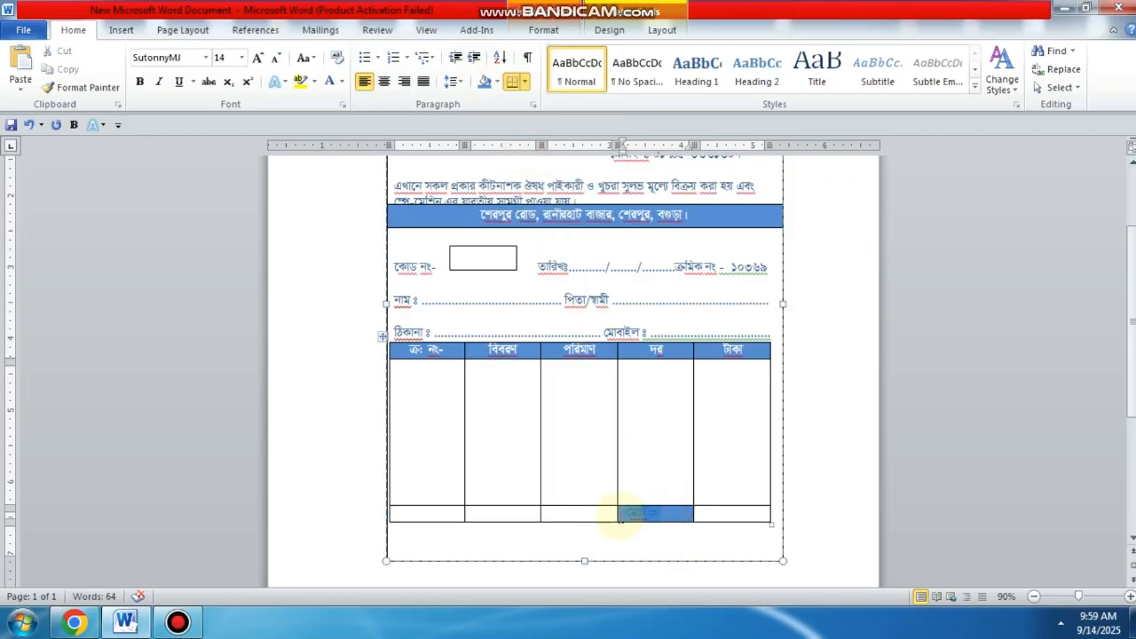
click(328, 81)
click(647, 436)
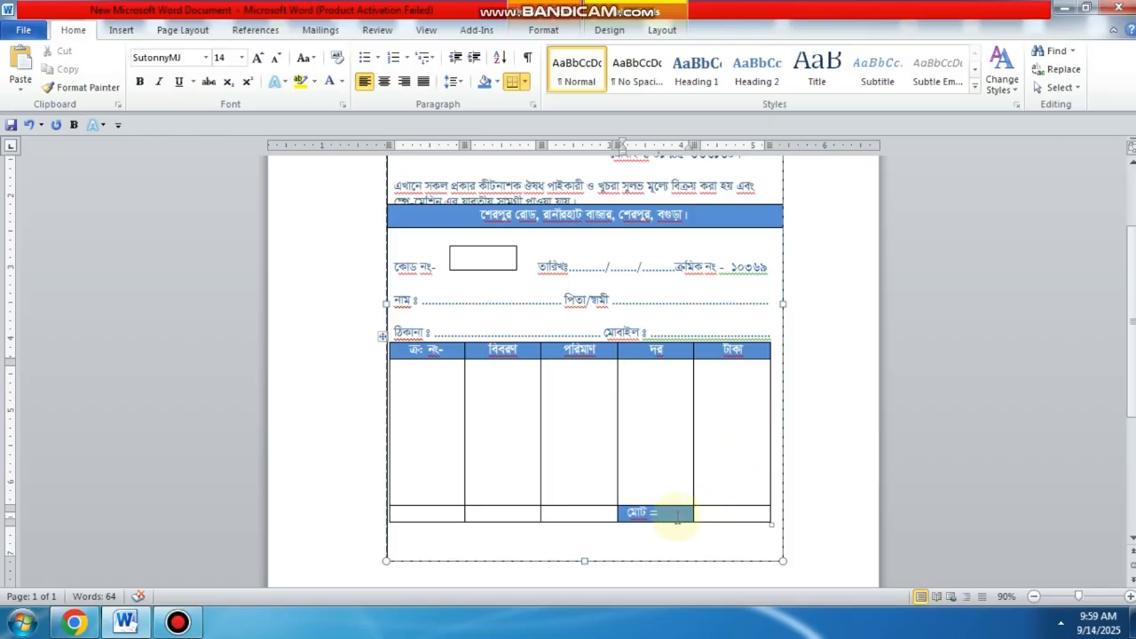
drag(676, 519, 608, 514)
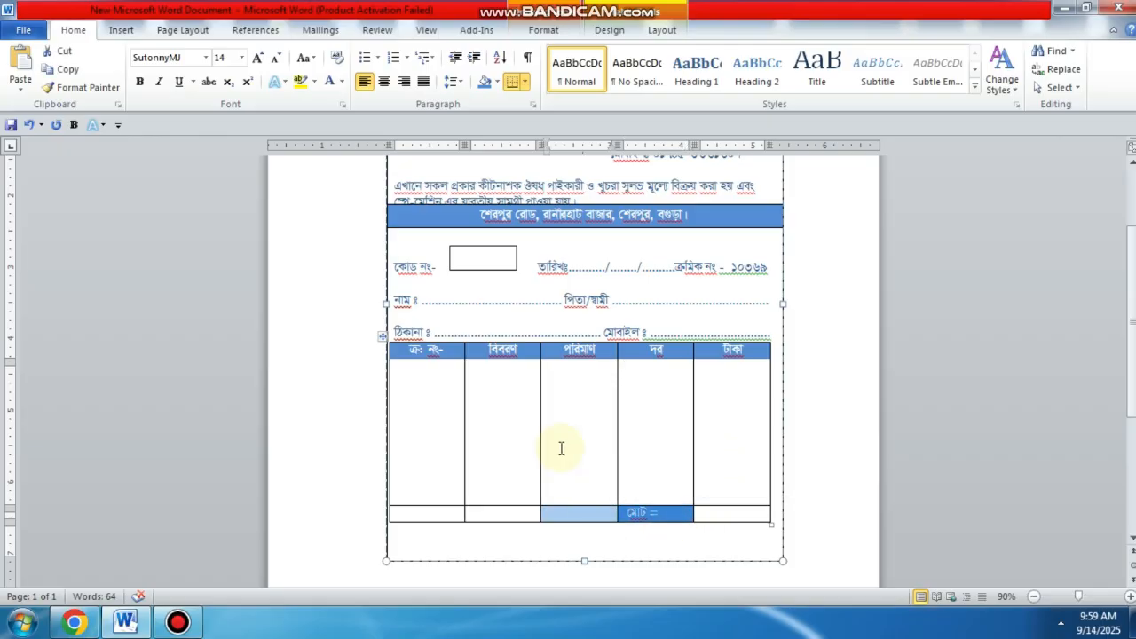
click(258, 58)
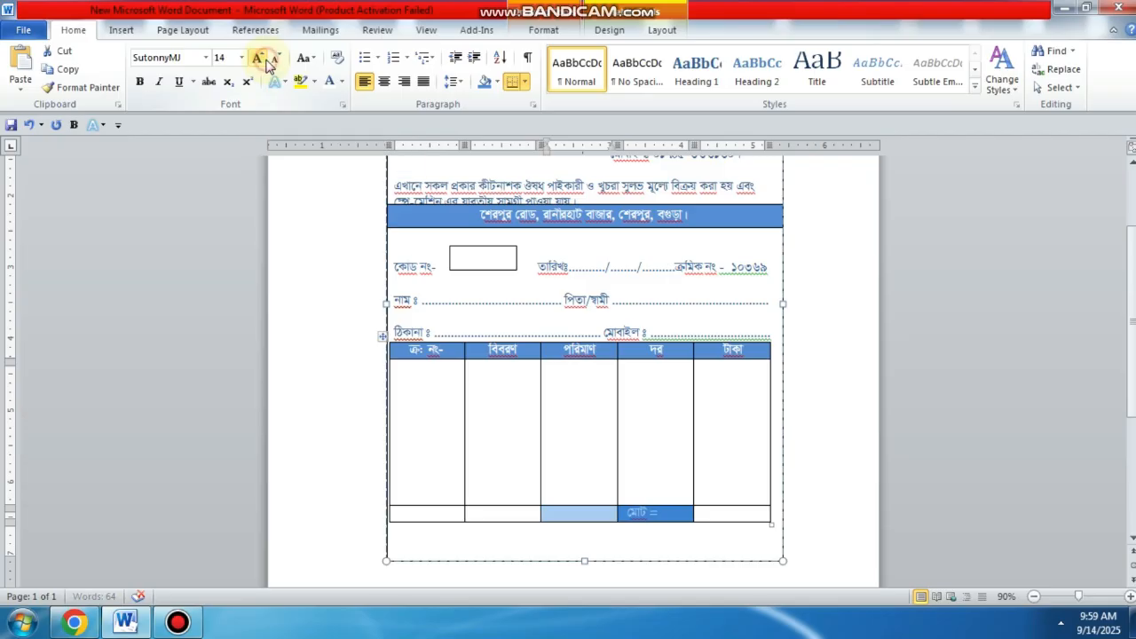
click(266, 62)
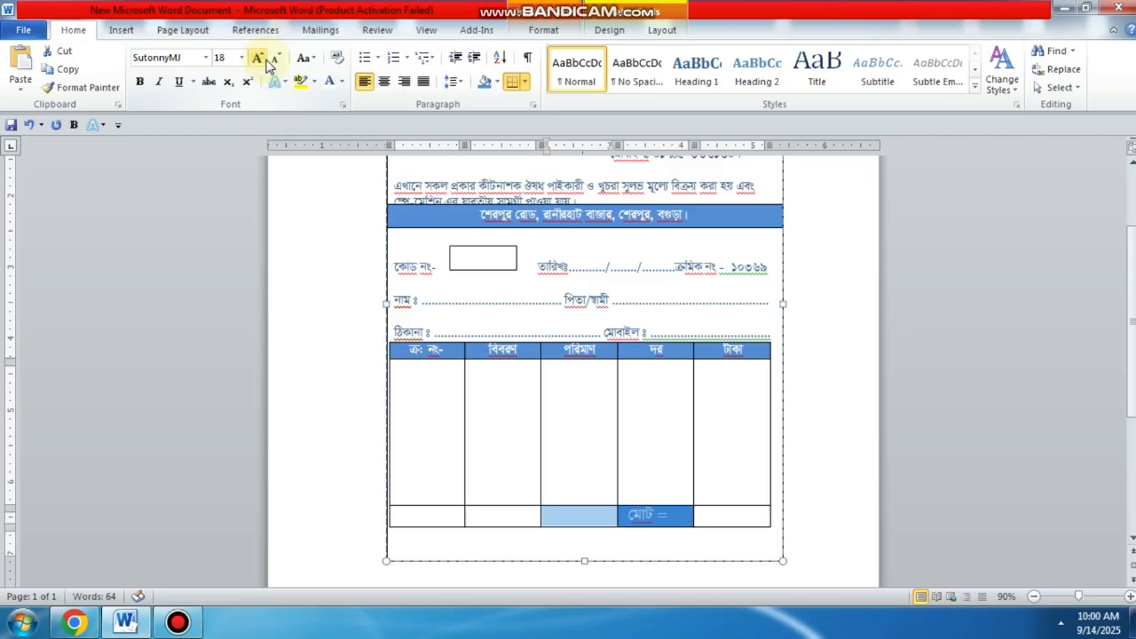
click(266, 62)
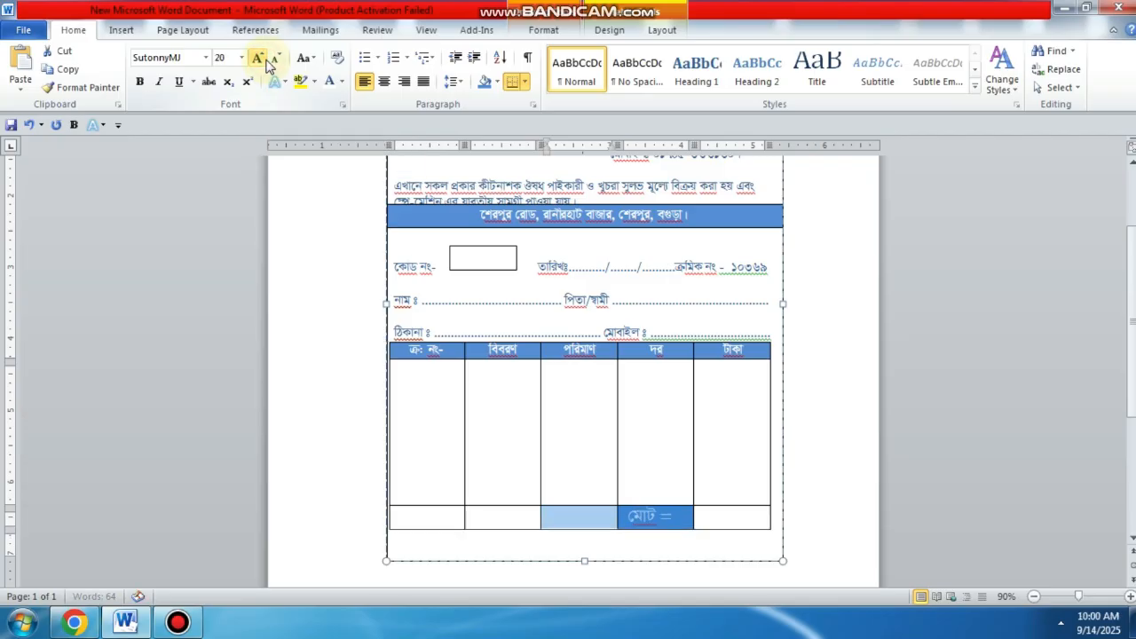
click(139, 81)
click(599, 484)
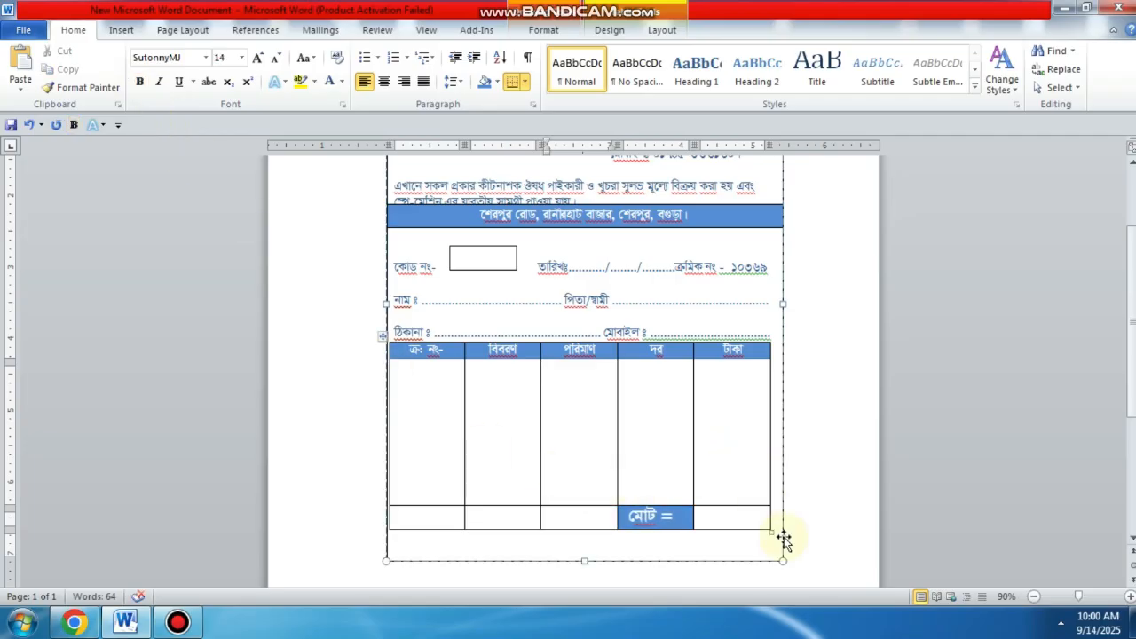
- Merge the first three cells of the table's last row into one cell
click(731, 515)
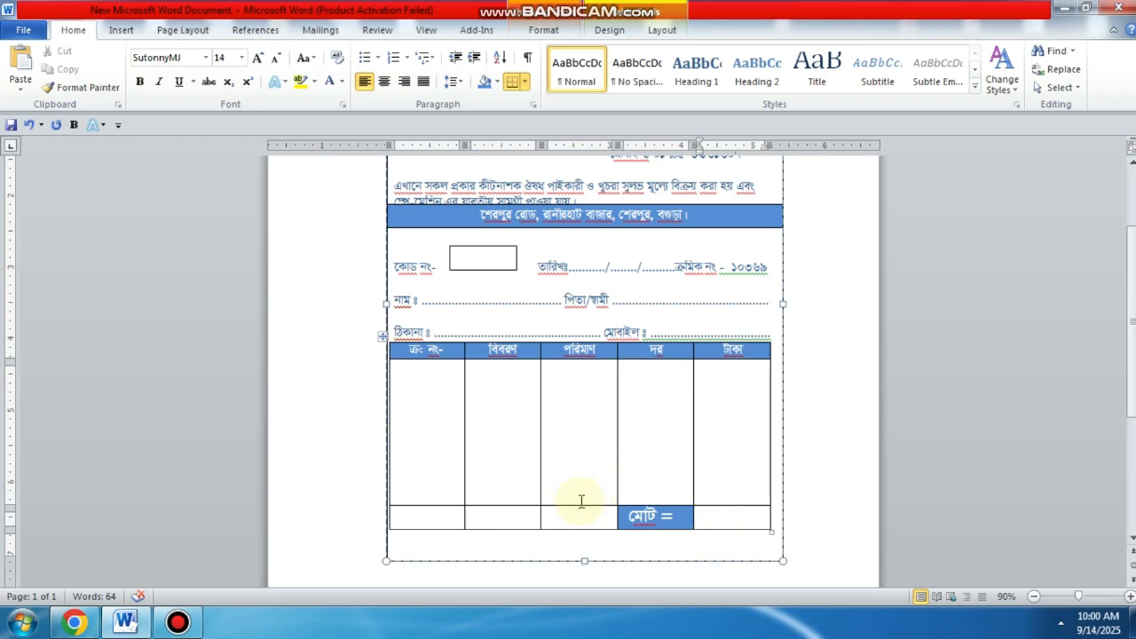
drag(582, 513, 431, 515)
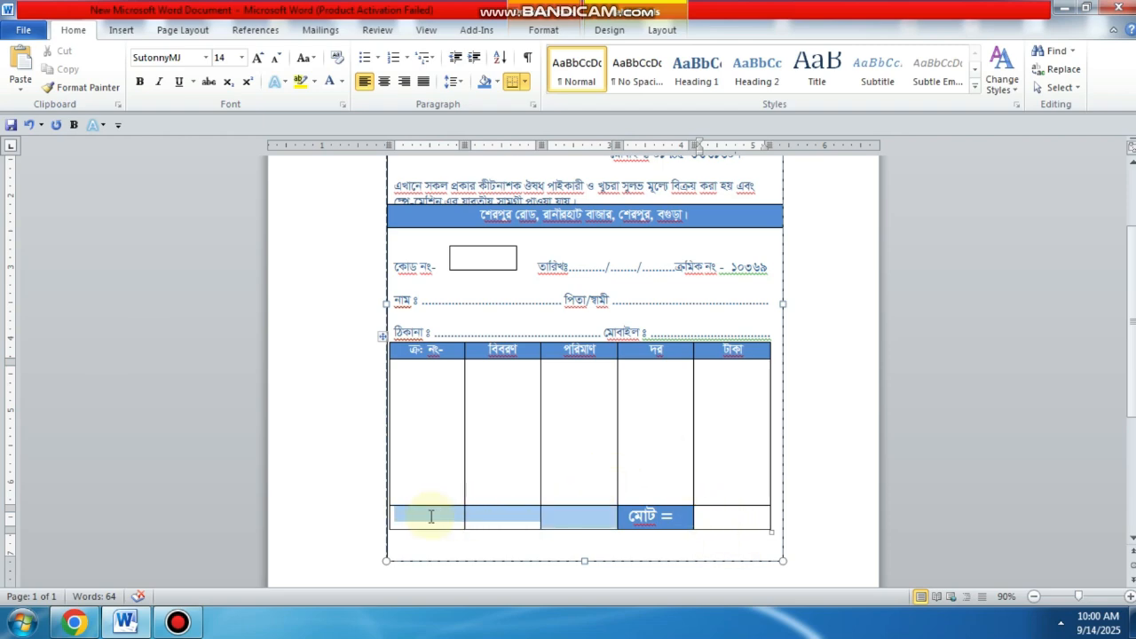
right_click(500, 524)
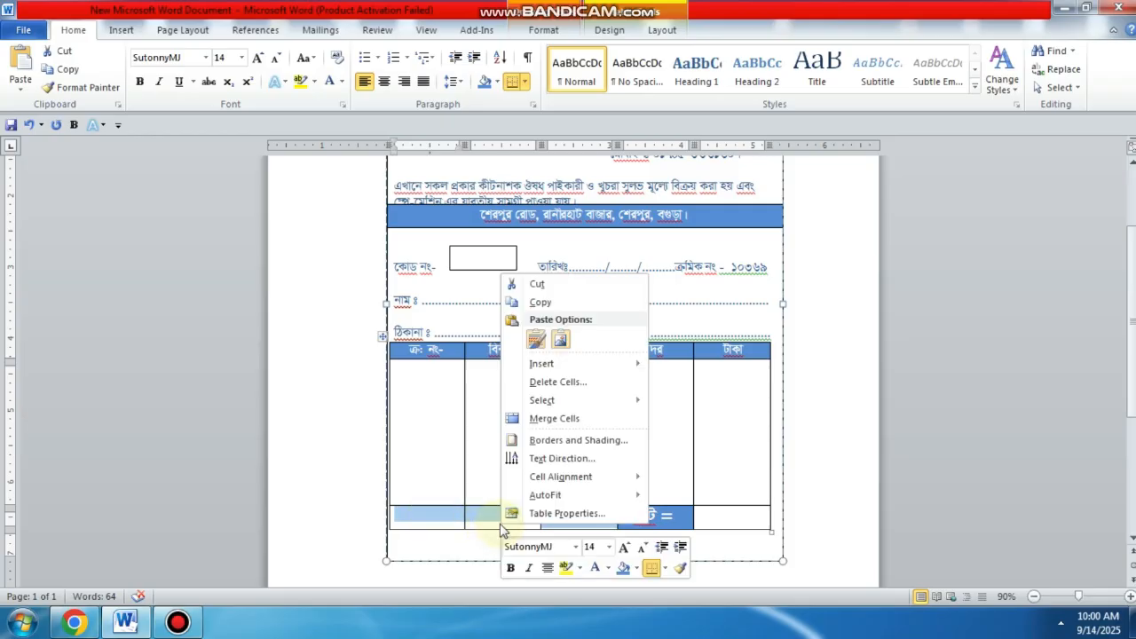
click(537, 421)
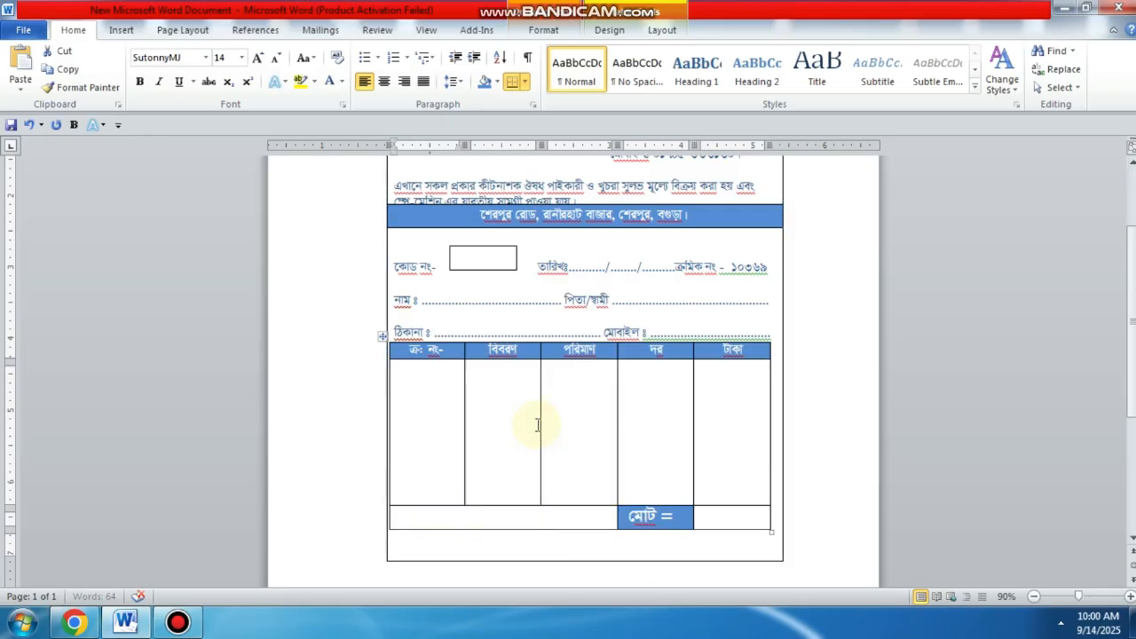
- Erase the bottom border of the merged cell in the table's last row
click(537, 514)
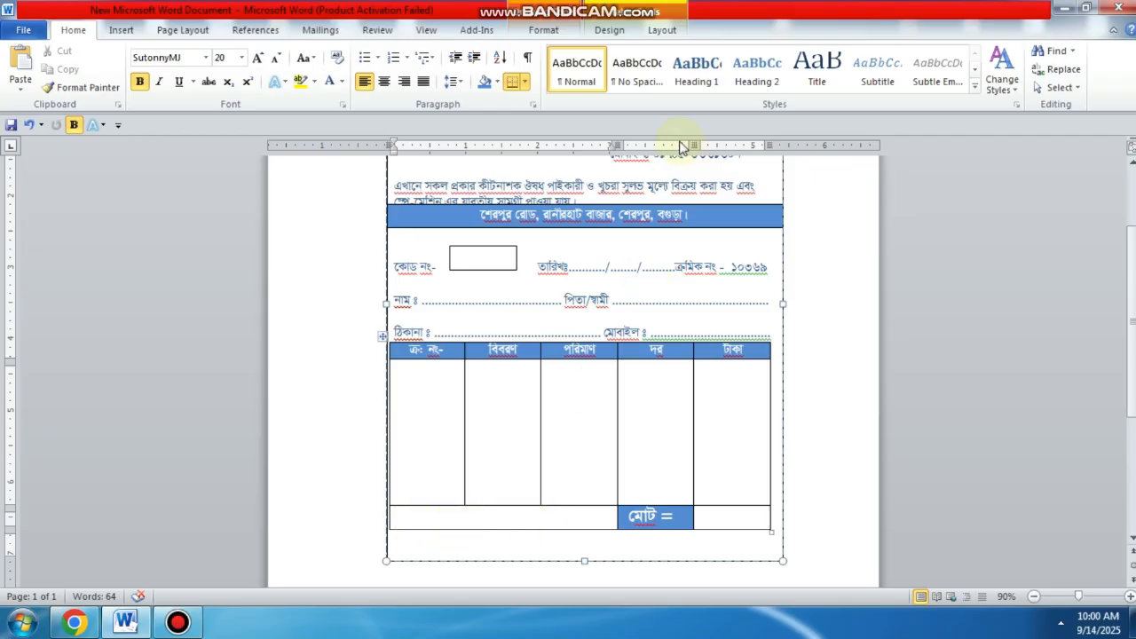
click(655, 32)
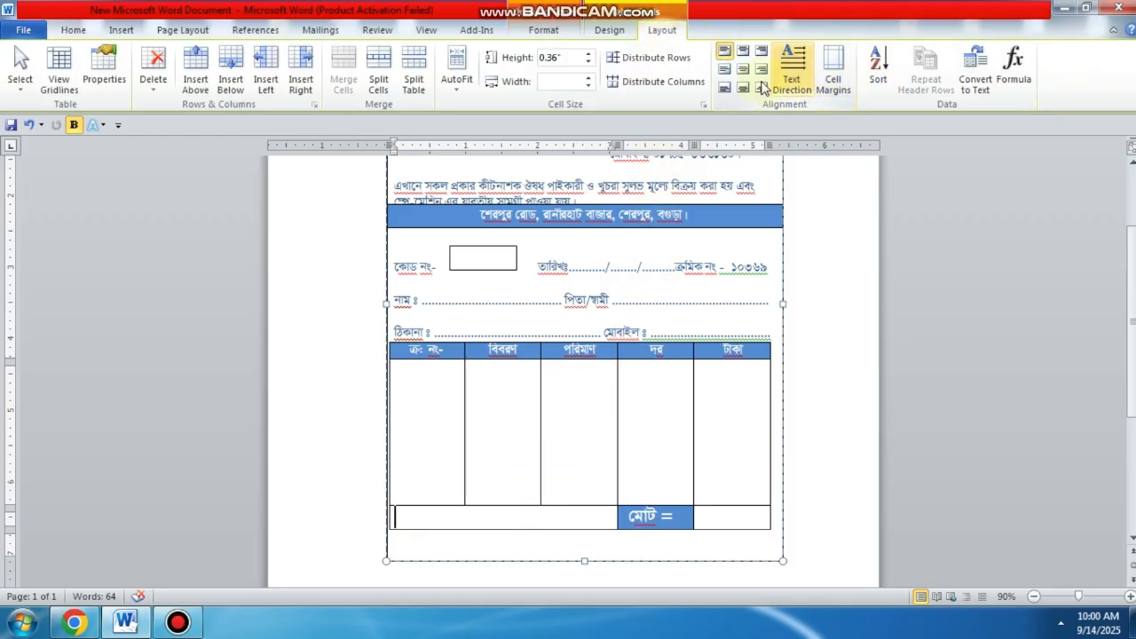
click(610, 30)
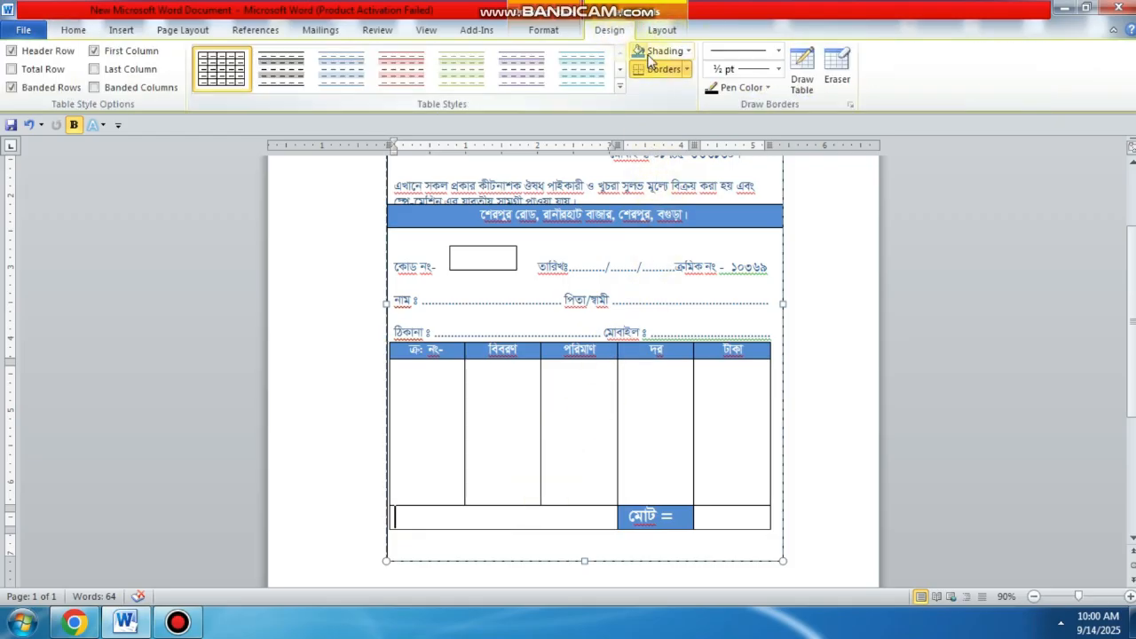
click(837, 71)
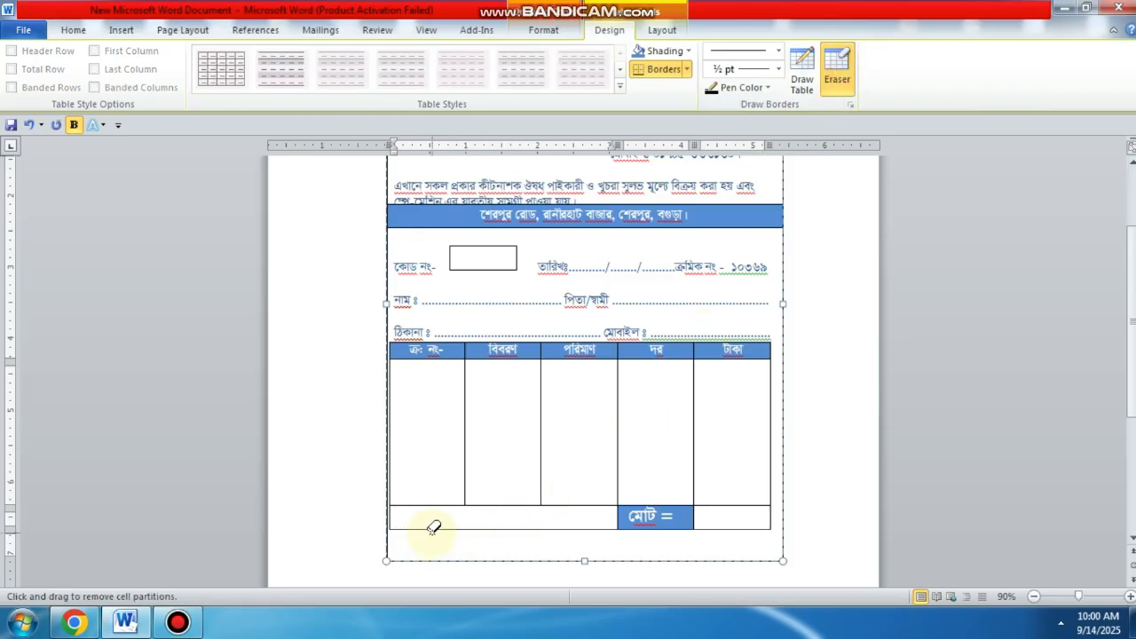
drag(434, 530, 432, 526)
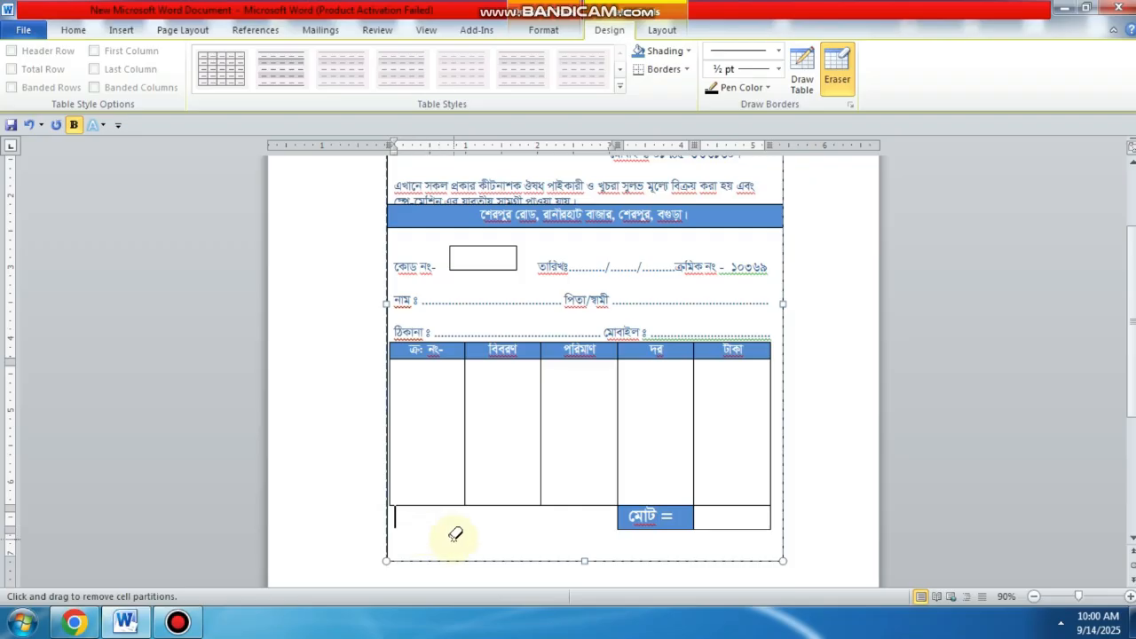
click(836, 70)
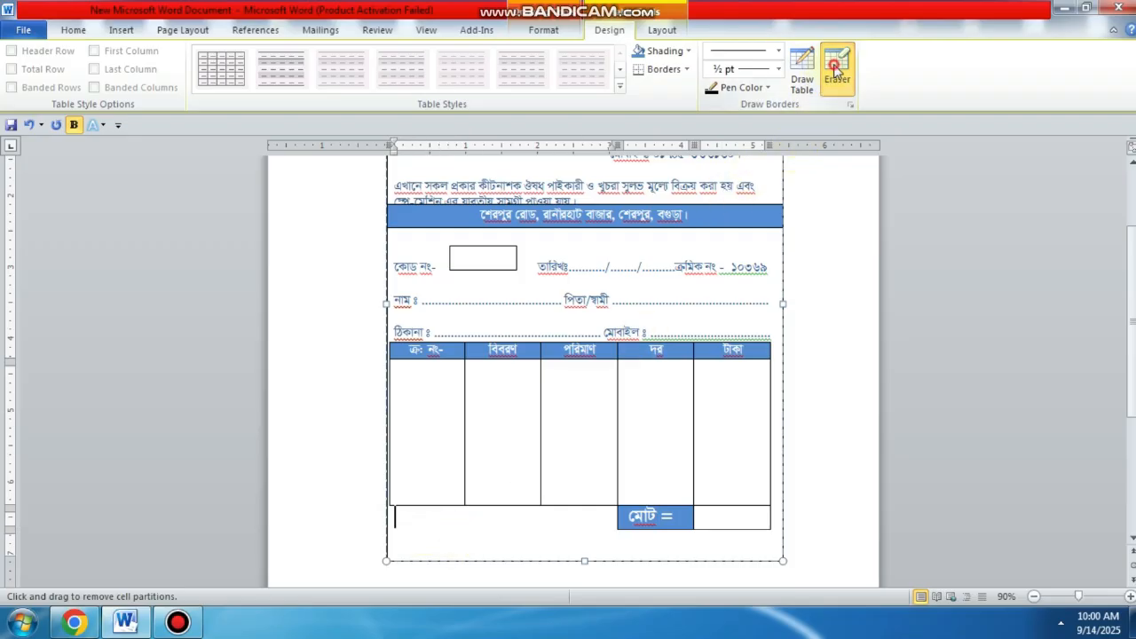
- Add "কথায় ঃ" below the table, followed by a dotted line reaching the "মোট" cell's left edge
click(394, 531)
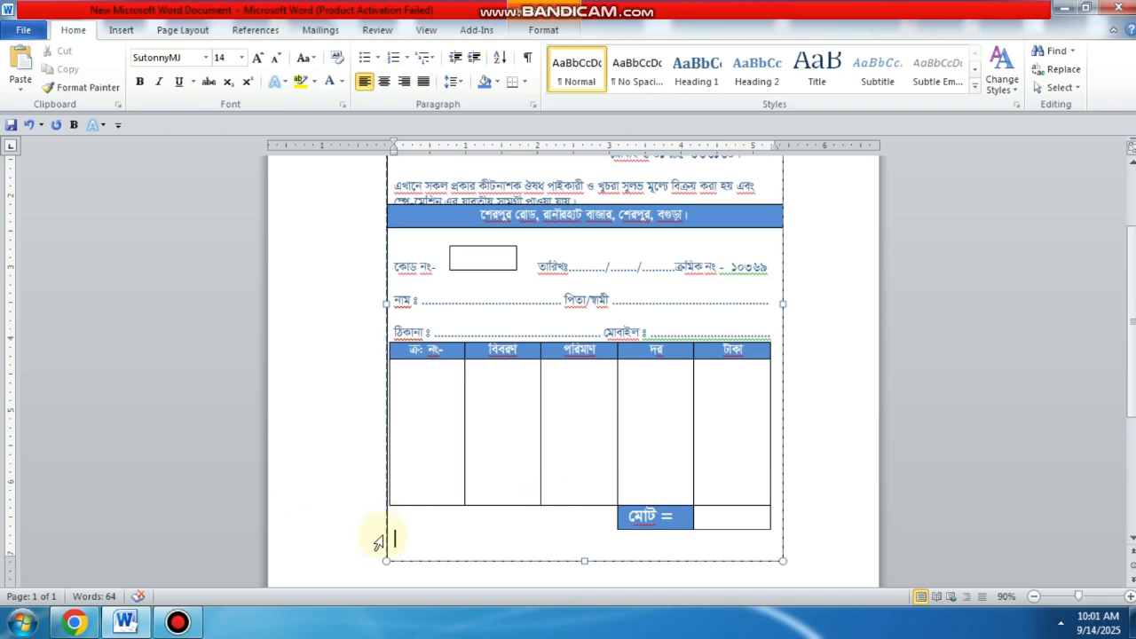
text(কথায় ঃ)
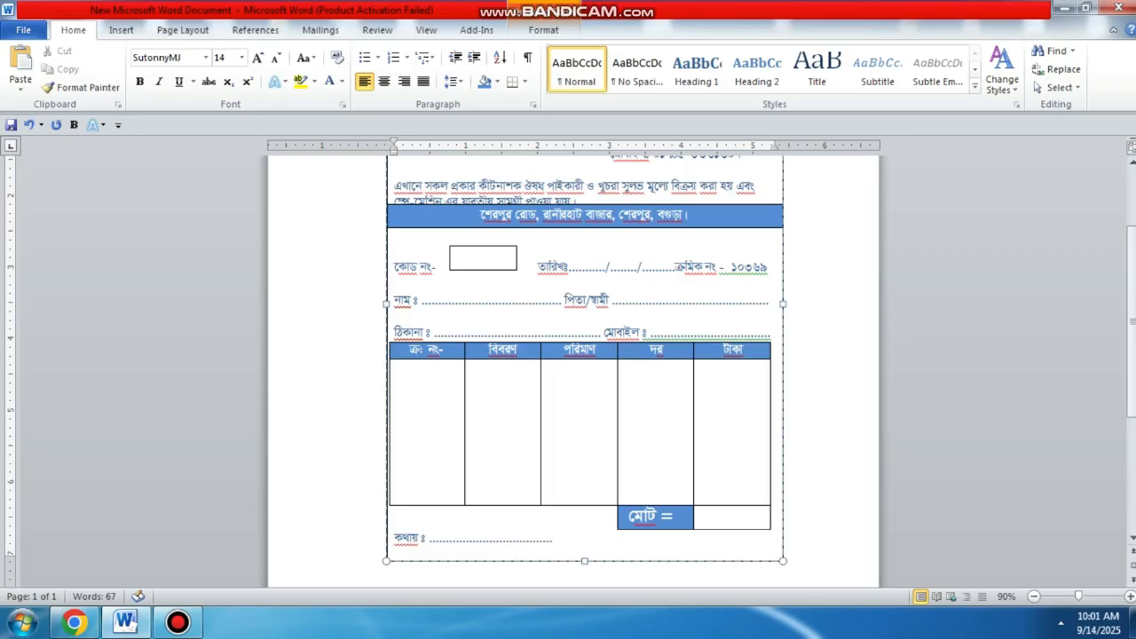
text( ....)
- Stretch the bottom edge of the memo's outer text box downward to make room for signatures
scroll(587, 490, up, 1)
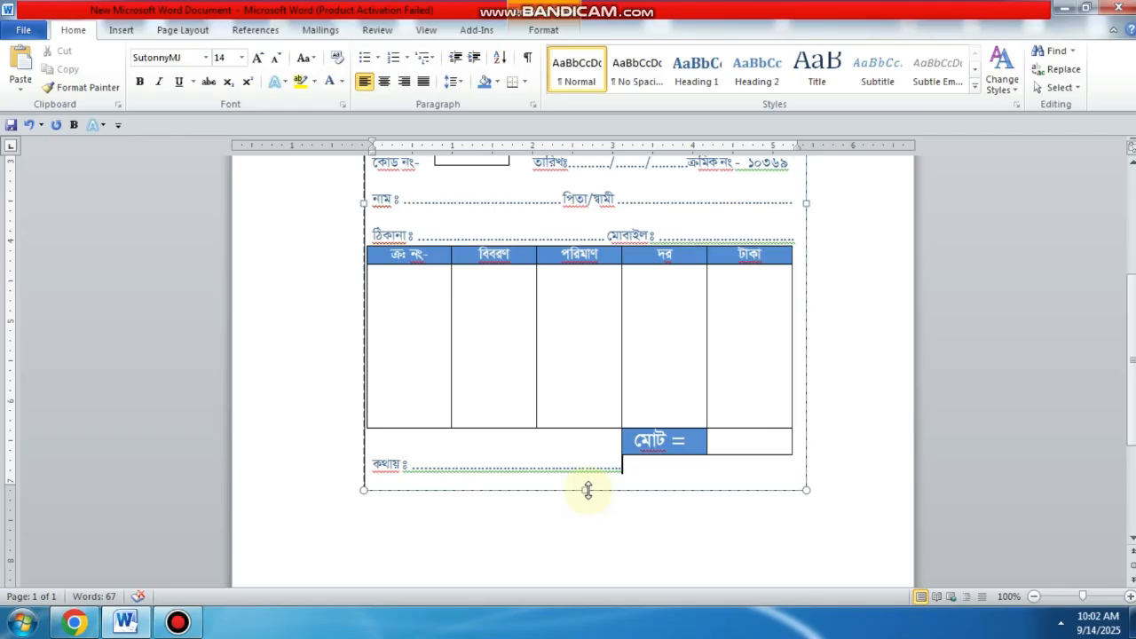
drag(587, 490, 589, 543)
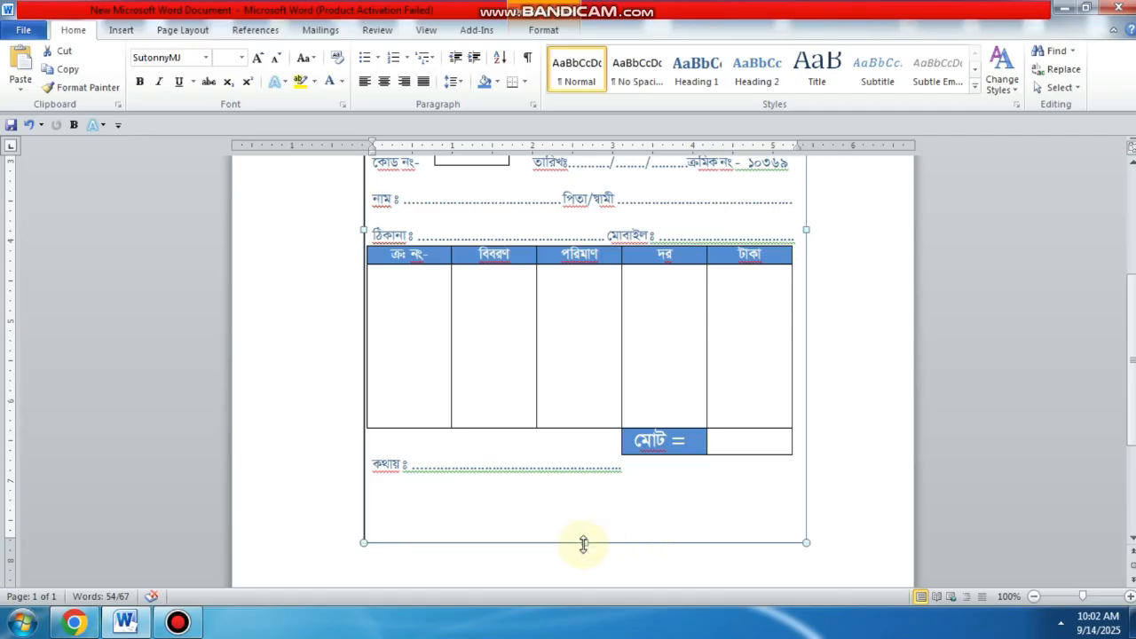
drag(587, 542, 589, 568)
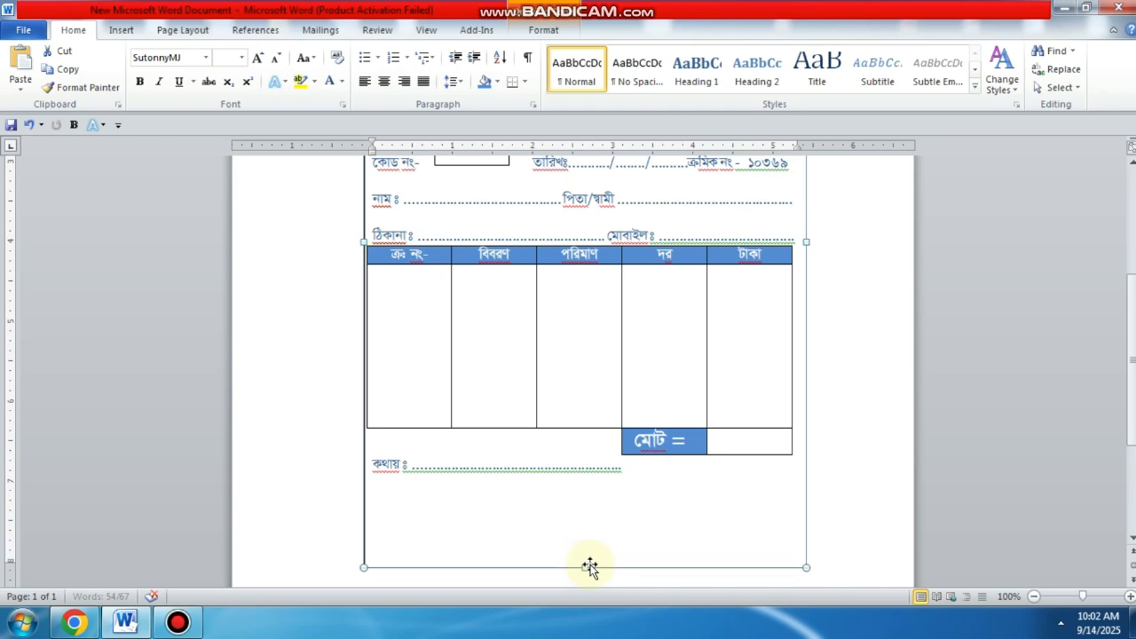
- Add the buyer's signature label "ক্রেতার স্বাক্ষর" at the left, below the "কথায়" line
click(692, 527)
text(ক্রে)
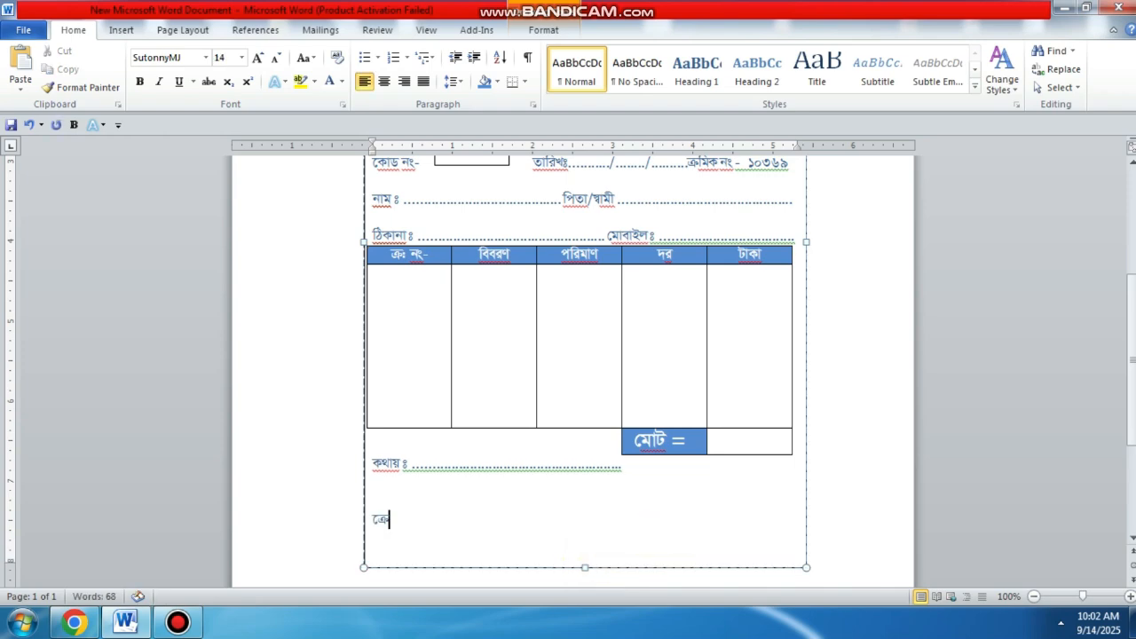
text(তার স্বাক্ষর)
- Add the seller's signature label "বিক্রেতার স্বাক্ষর" on the same line, spaced over to the right side of the memo
key(Tab)
key(Tab)
key(Tab)
key(Tab)
key(Tab)
key(Tab)
text(বিক)
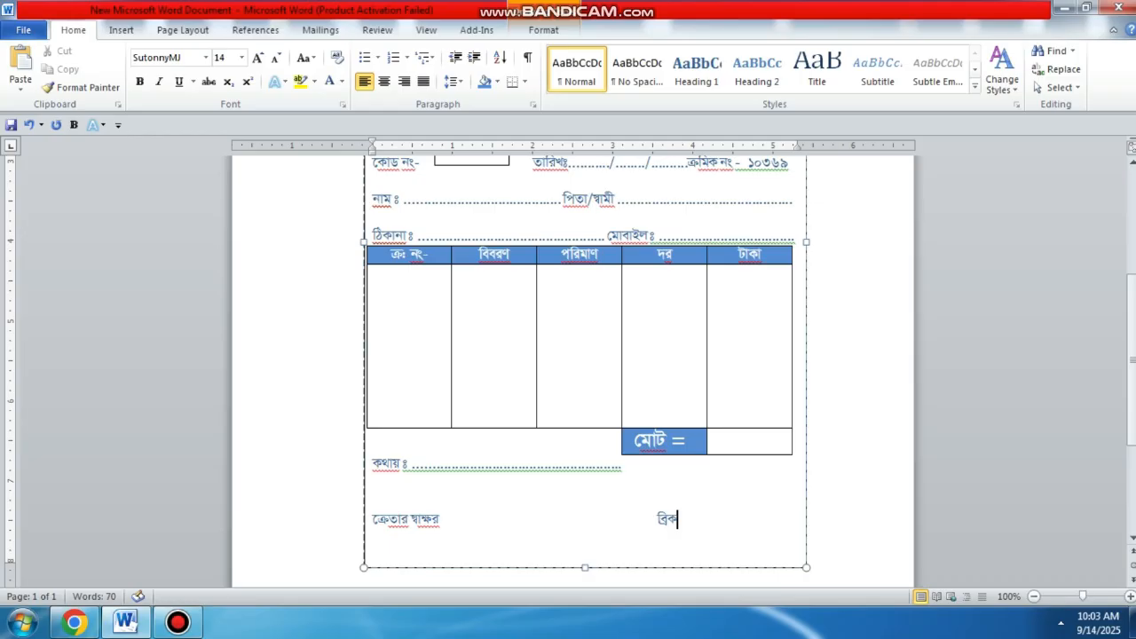
key(BackSpace)
text(ক্র)
key(BackSpace)
text(ক্রেতার স্বাক্ষর)
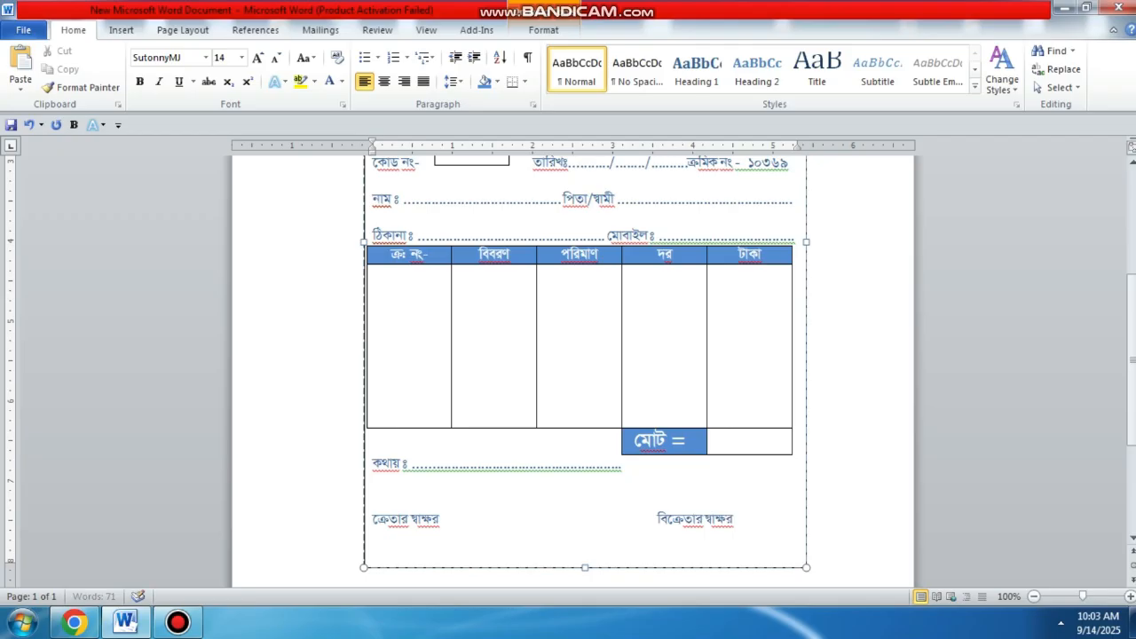
click(649, 521)
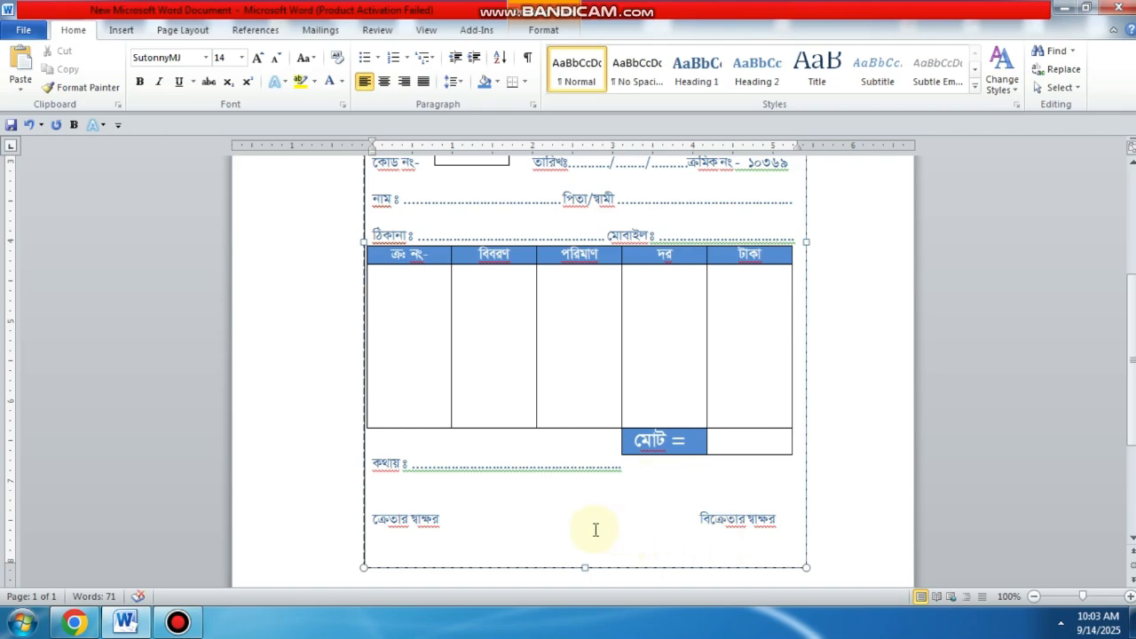
- Draw a horizontal line about 0.92" long directly above the buyer's signature label "ক্রেতার স্বাক্ষর"
click(121, 30)
click(245, 69)
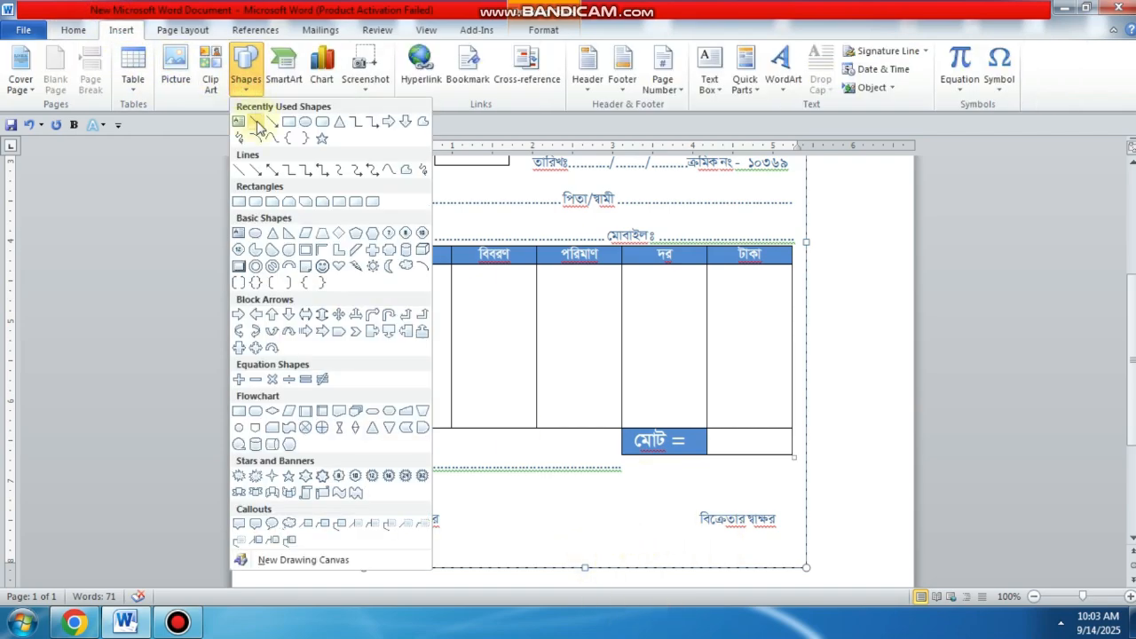
click(257, 123)
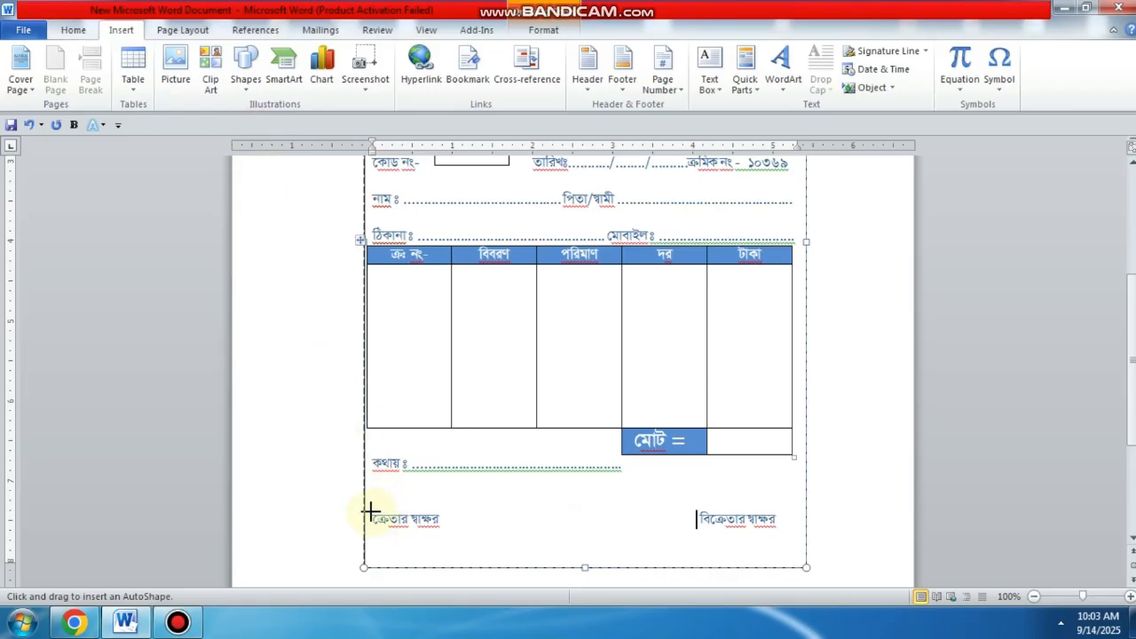
drag(371, 512, 446, 512)
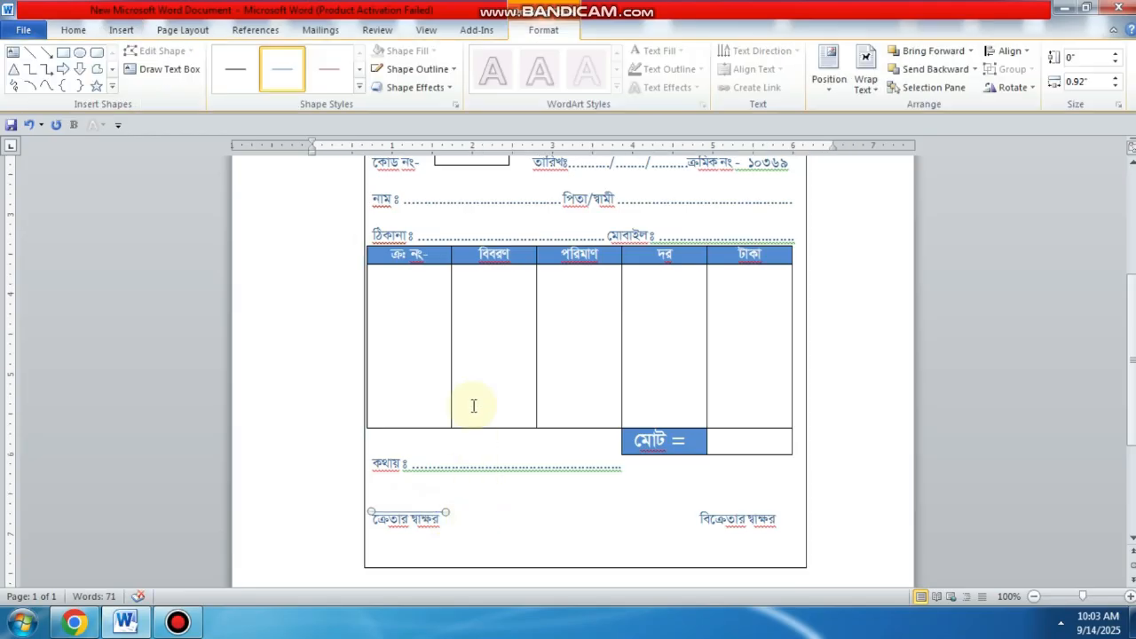
- Set the buyer's signature line weight to 1½ pt and nudge it slightly left over the label
click(444, 71)
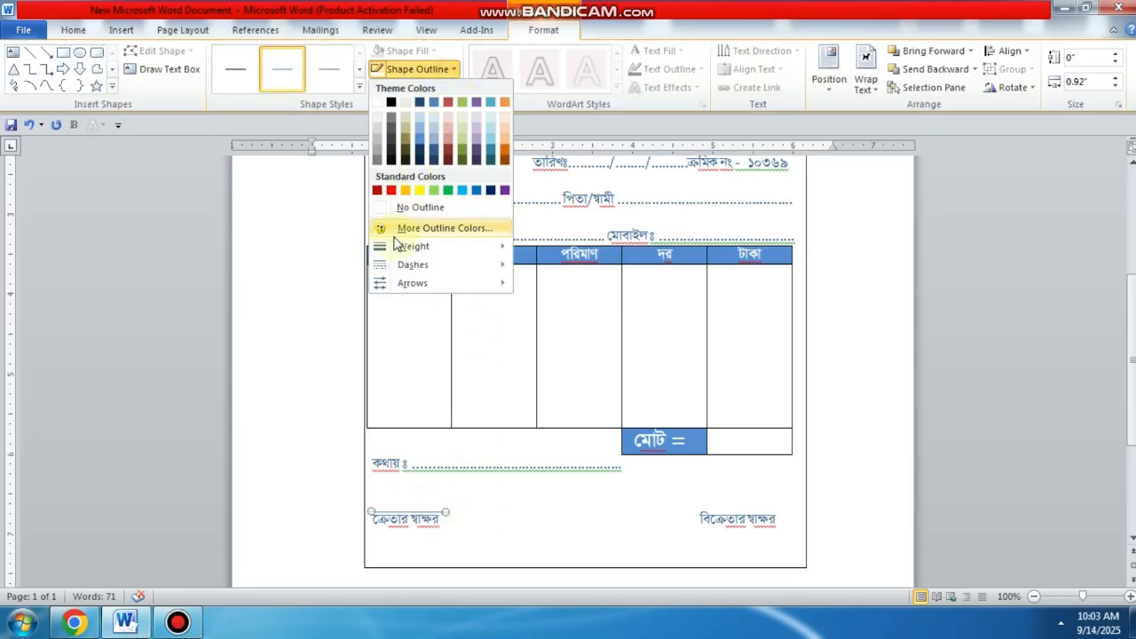
mouse_move(391, 246)
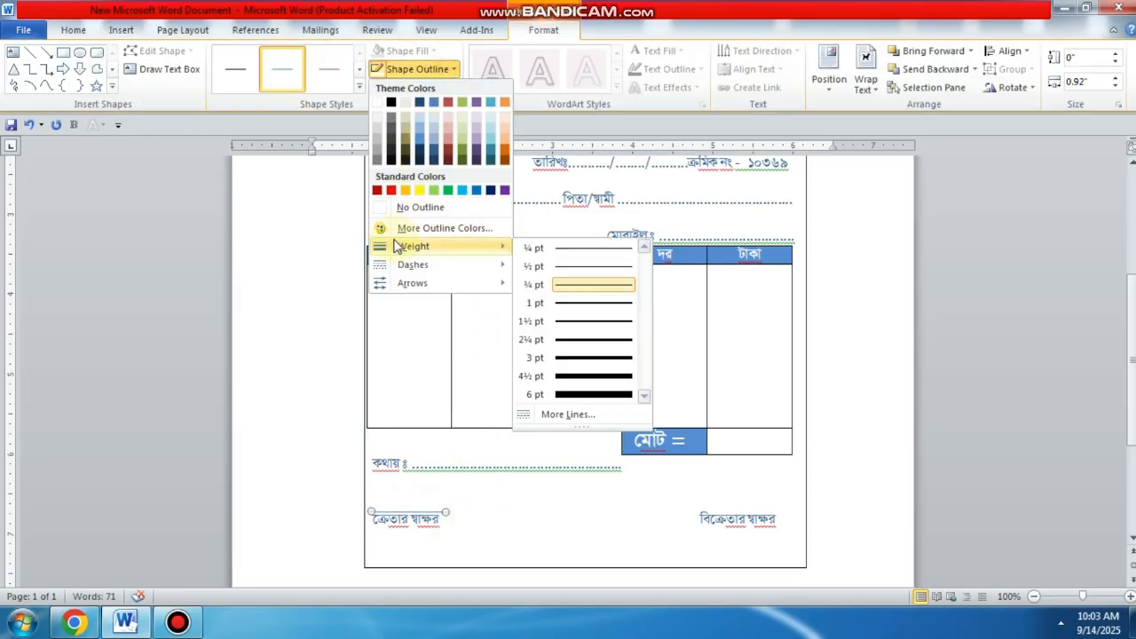
click(569, 321)
click(541, 522)
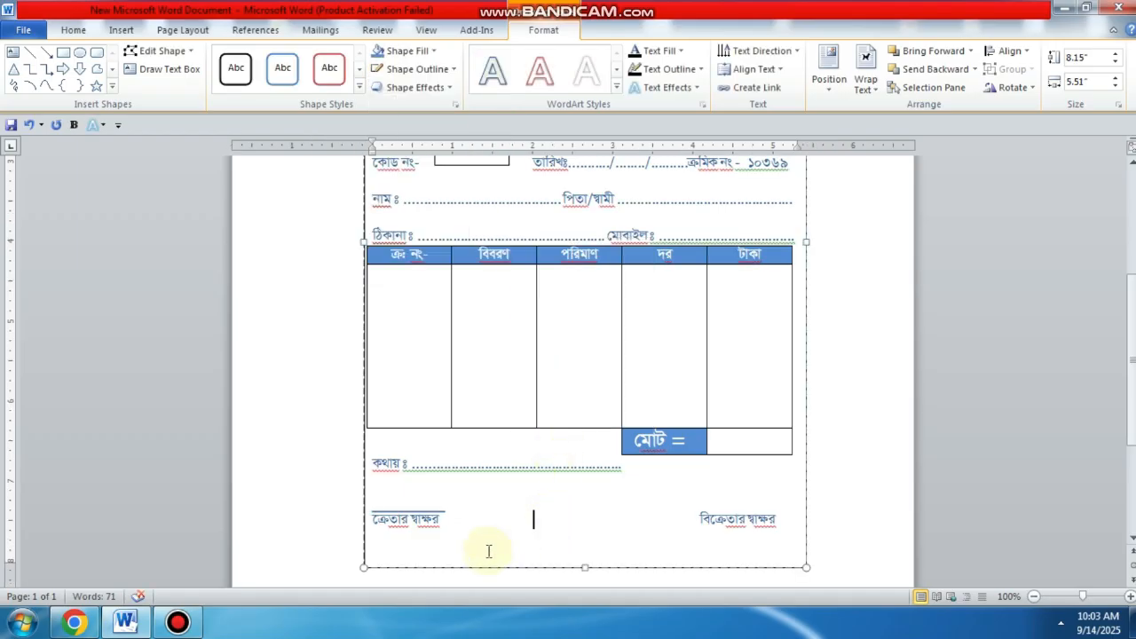
click(435, 513)
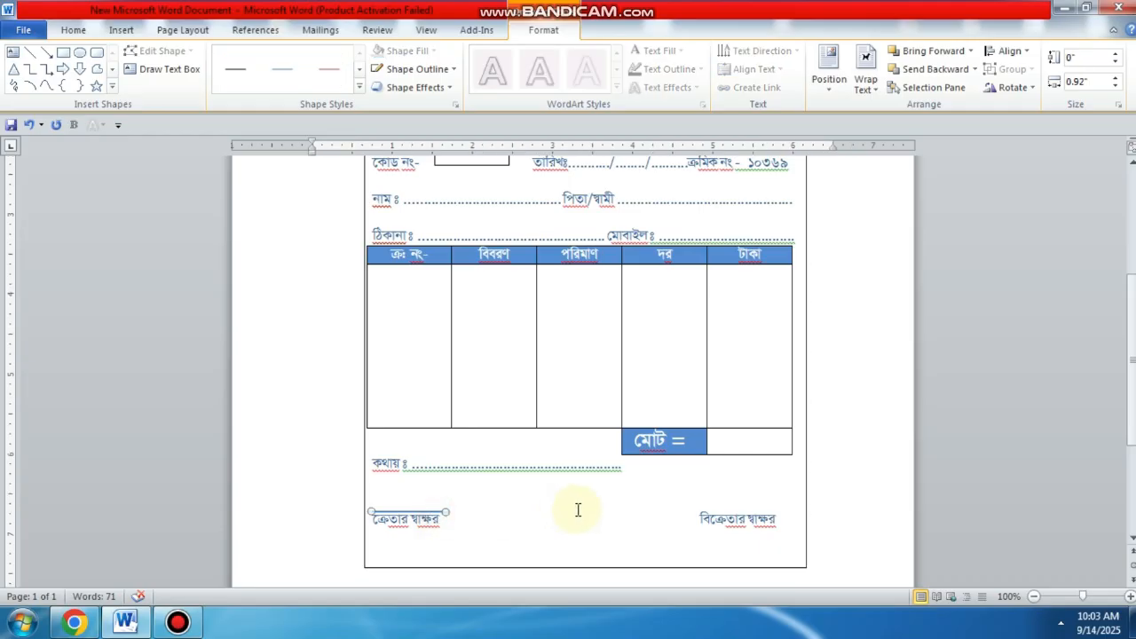
click(579, 517)
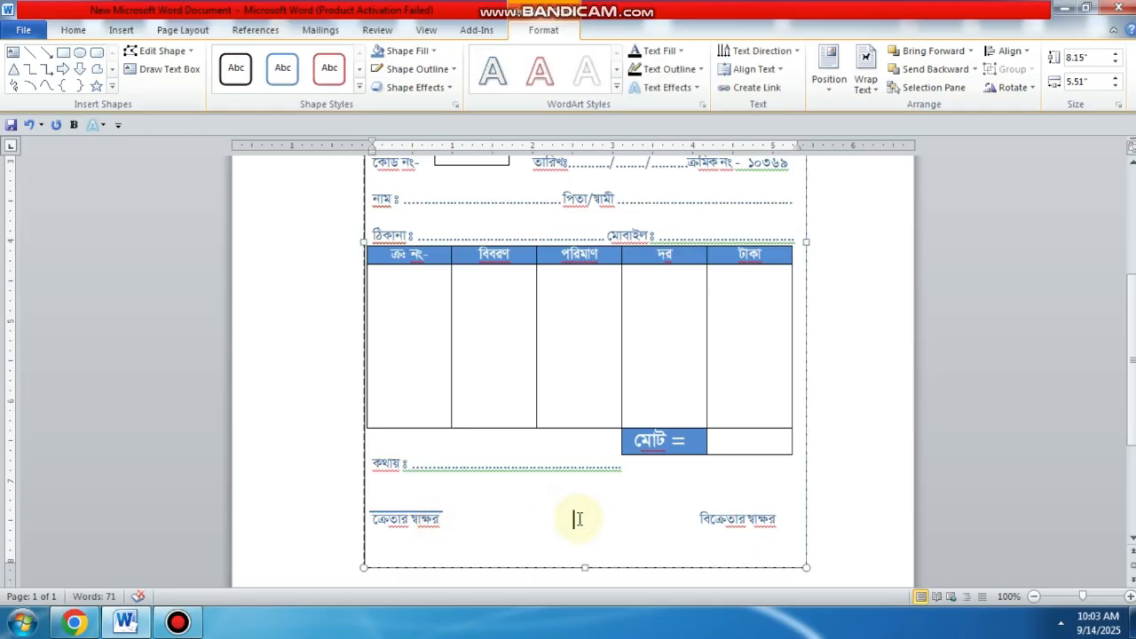
- Draw a rounded rectangle about 1.8" by 0.39" with fully rounded ends, centred between the buyer's and seller's signature labels
click(122, 30)
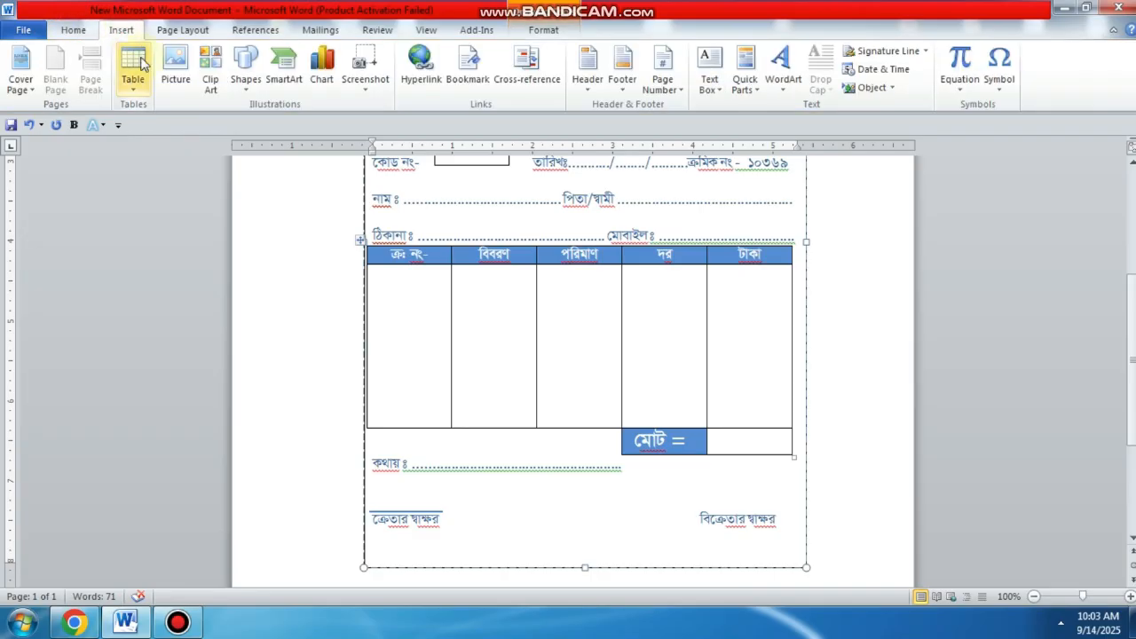
click(245, 66)
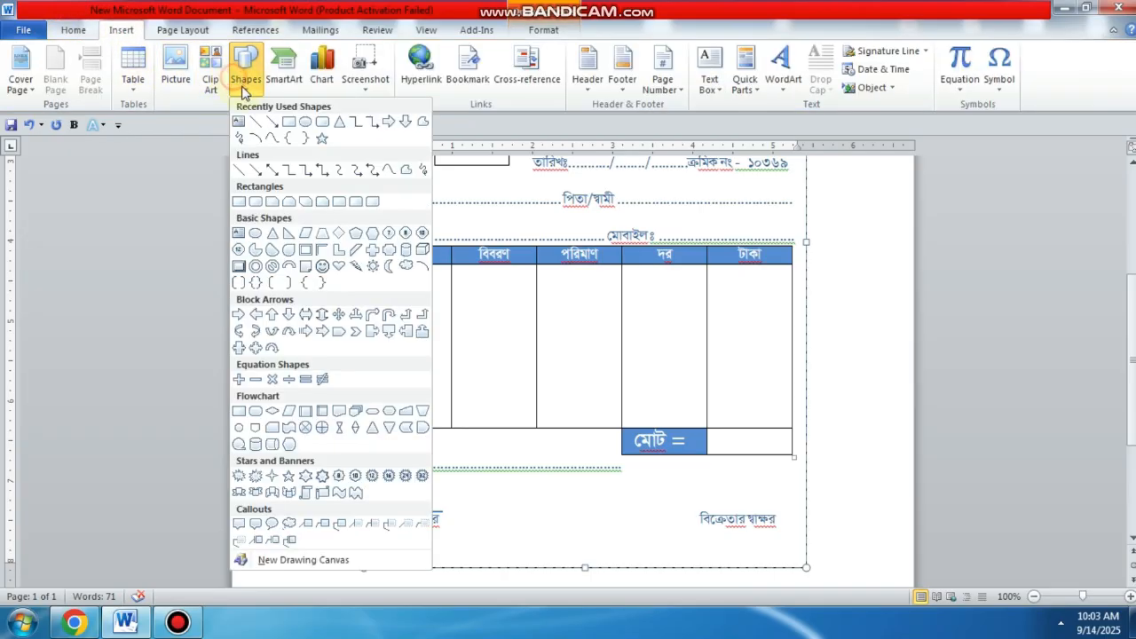
click(309, 123)
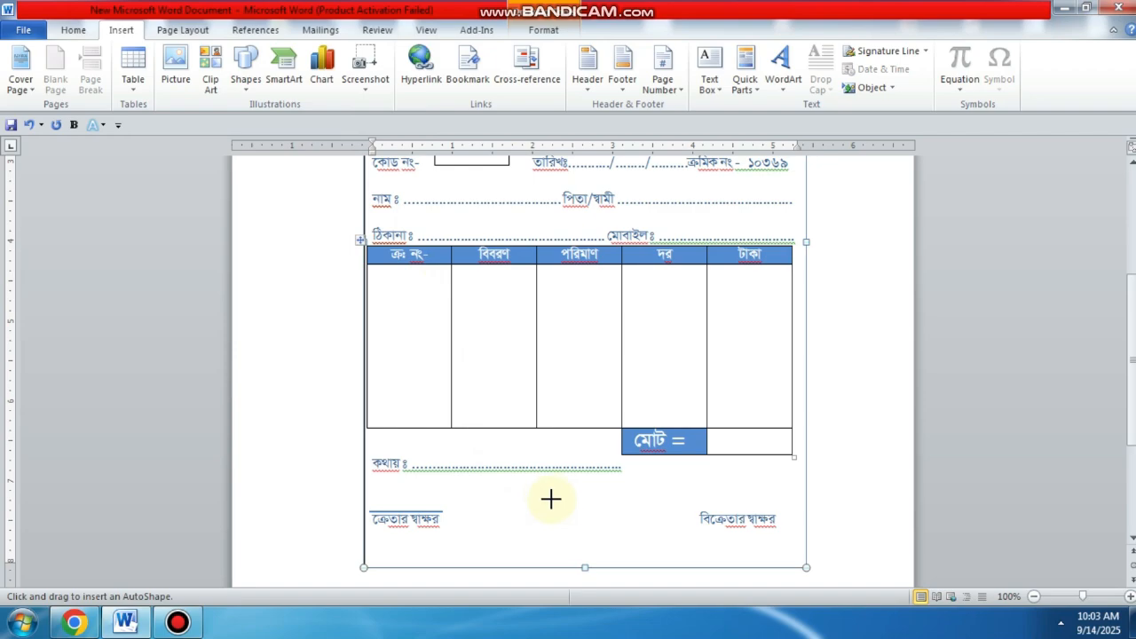
drag(524, 504, 668, 534)
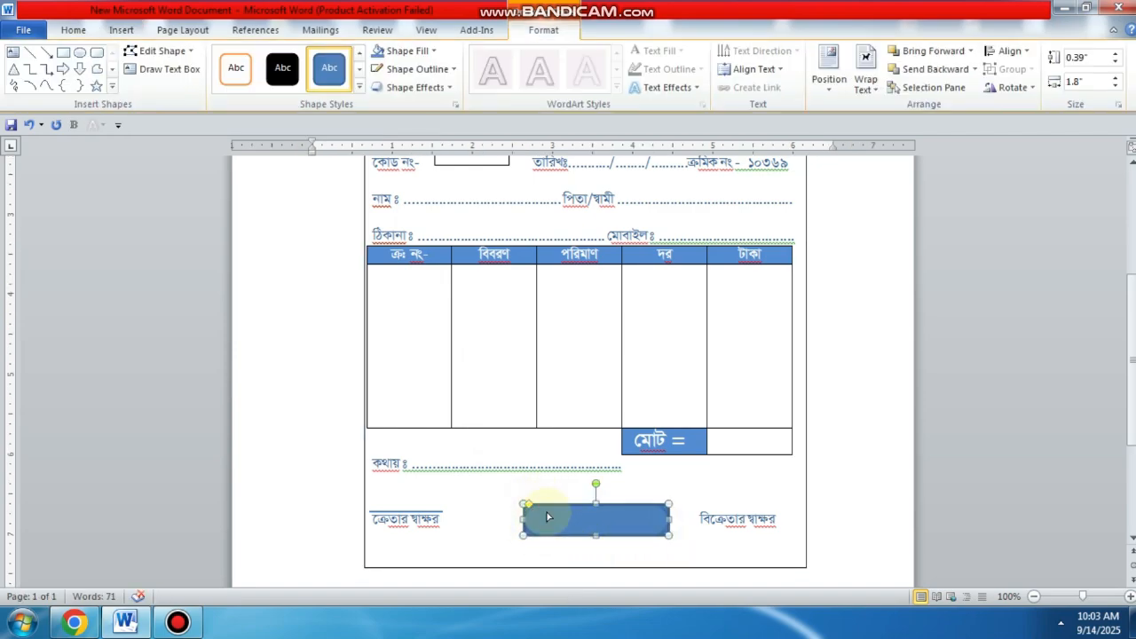
drag(578, 524, 552, 516)
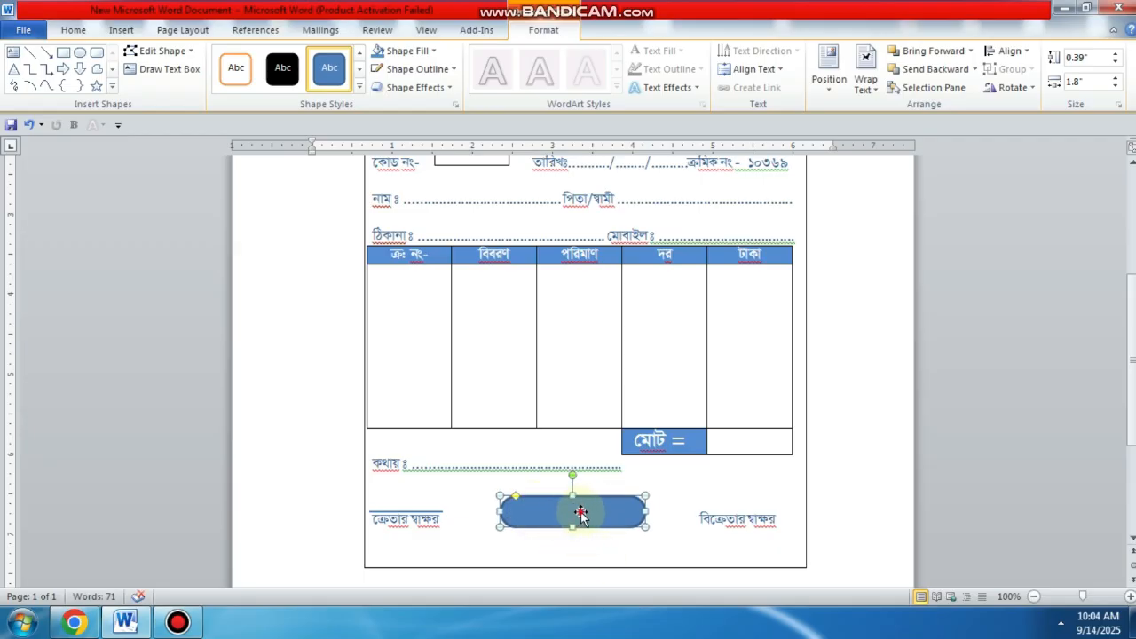
drag(582, 515, 585, 517)
- Enable text entry in the rounded rectangle and set its font to SutonnyMJ
right_click(577, 521)
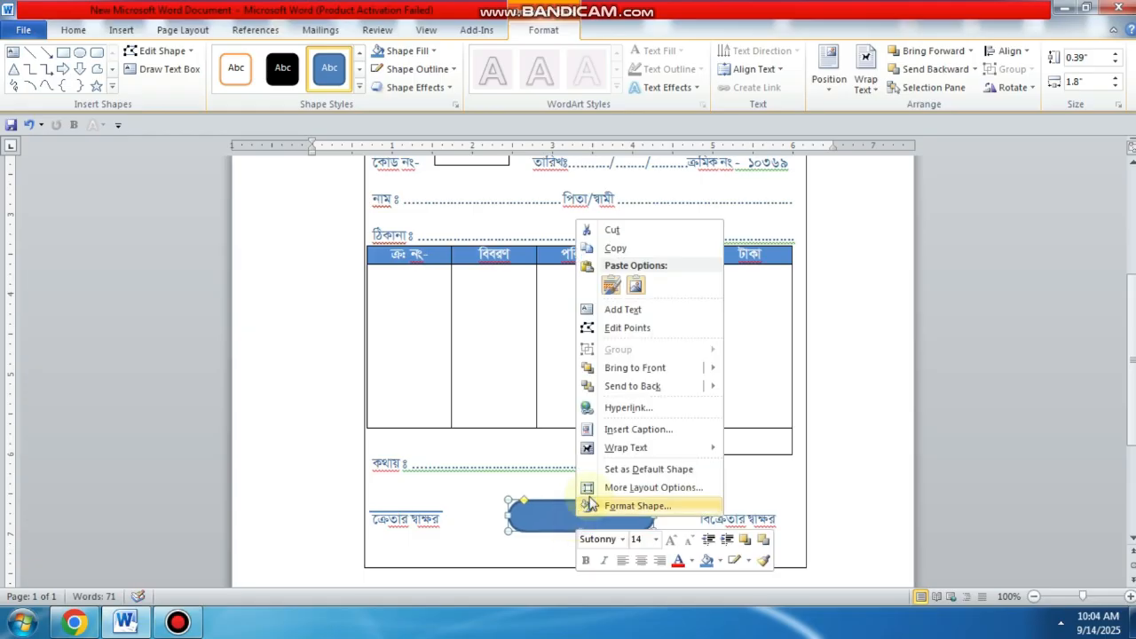
click(619, 309)
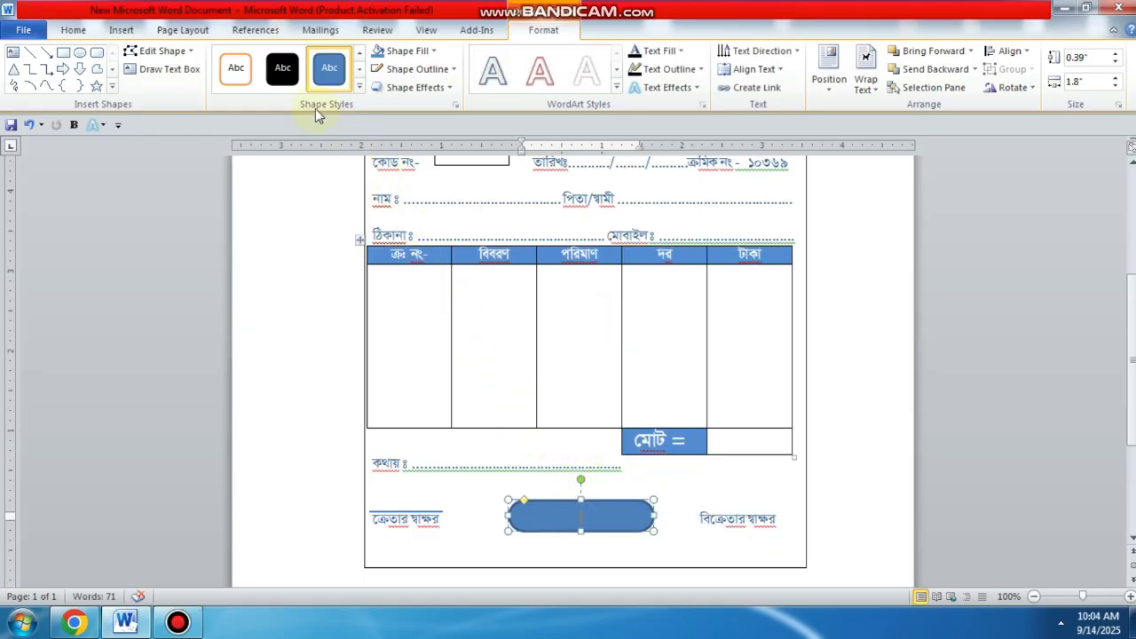
click(74, 29)
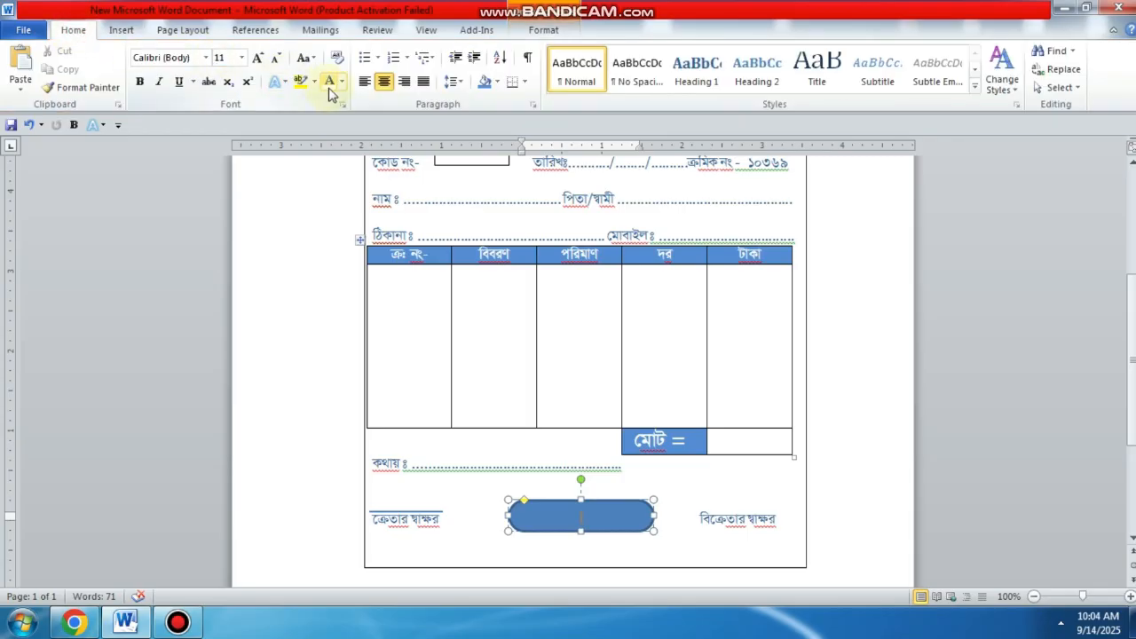
click(581, 514)
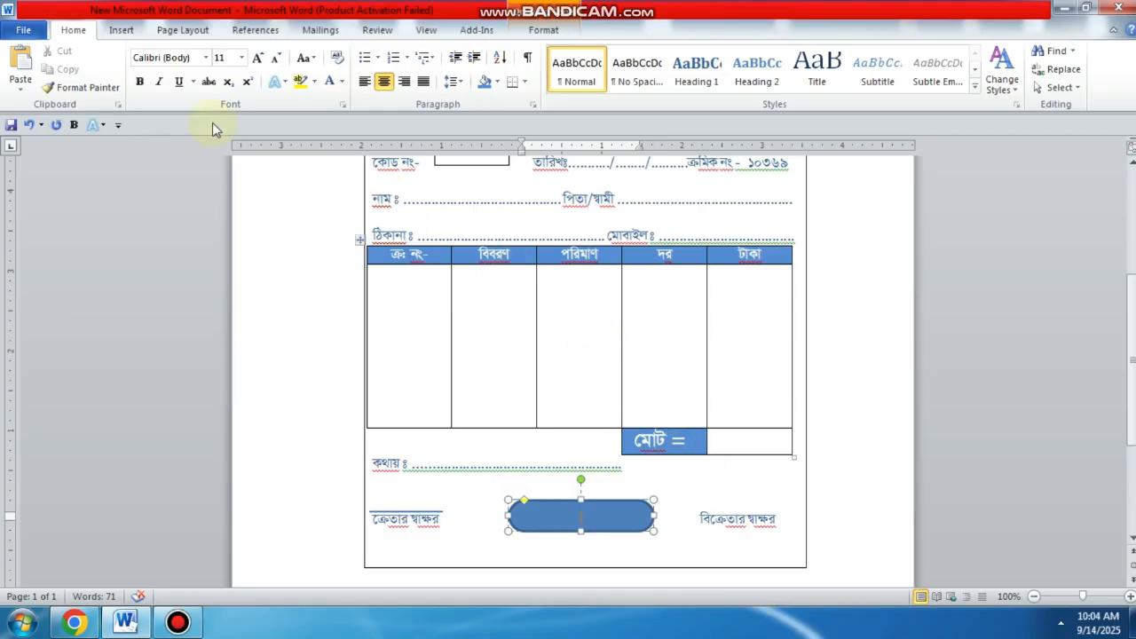
click(205, 59)
click(177, 151)
click(613, 526)
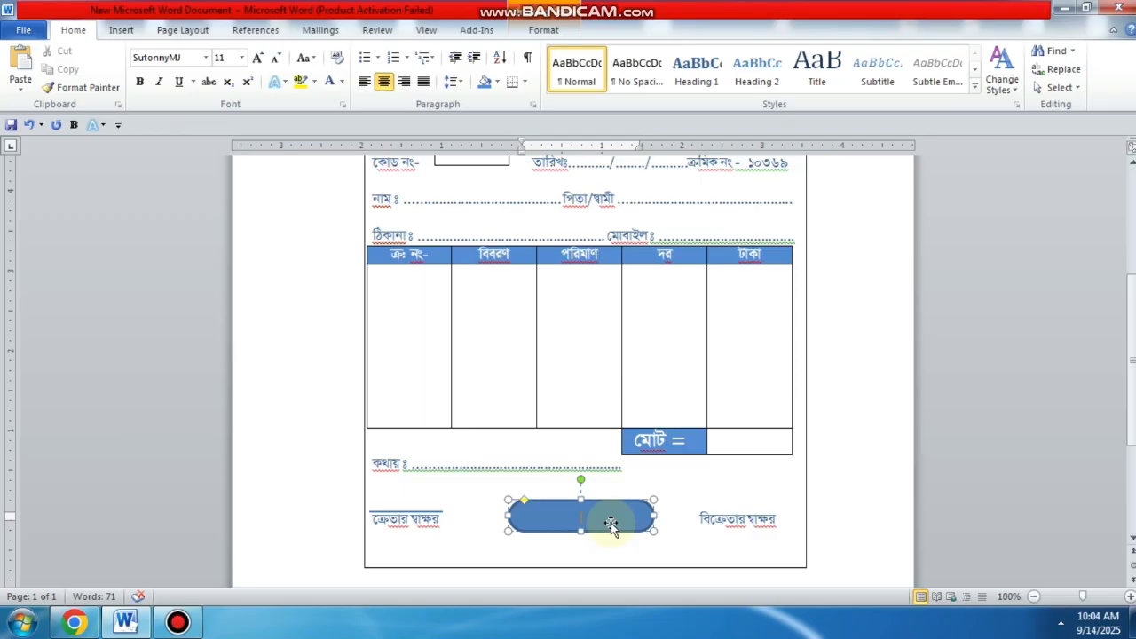
- Enter the no-returns notice "বিক্রিত মাল ফেরৎ হয় না।" in the rounded rectangle
text(বি)
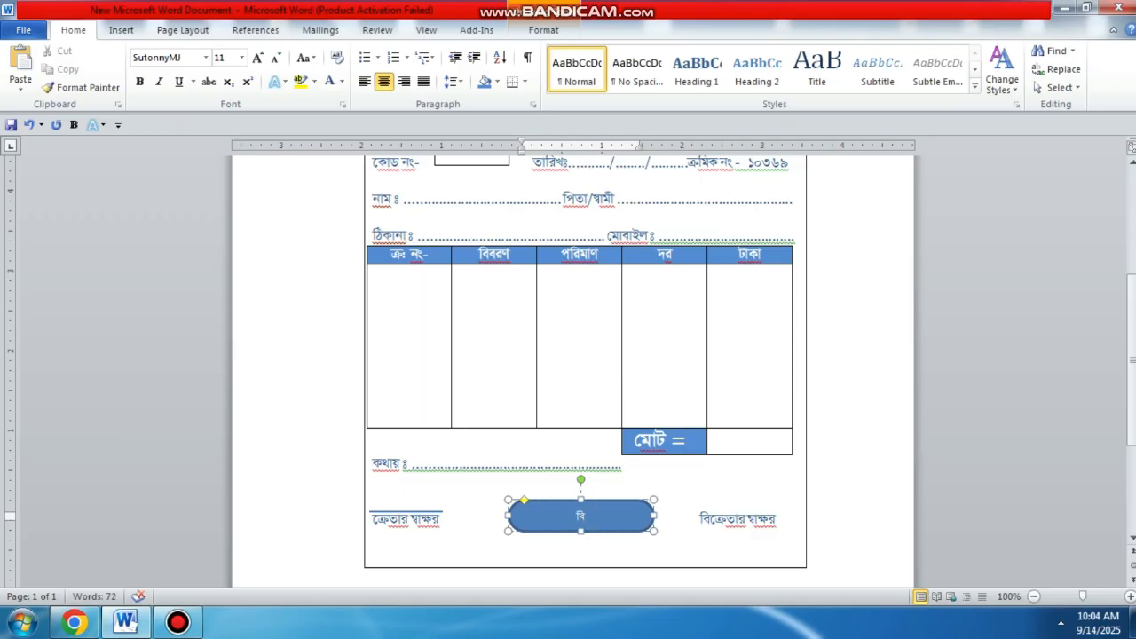
text(কি)
key(BackSpace)
key(BackSpace)
text(কি)
key(BackSpace)
key(BackSpace)
key(BackSpace)
text(f)
text(বকি)
text(্র)
text(ত)
text( মাল)
text( ে)
text(ফরৎ)
text( হয় না)
text(।)
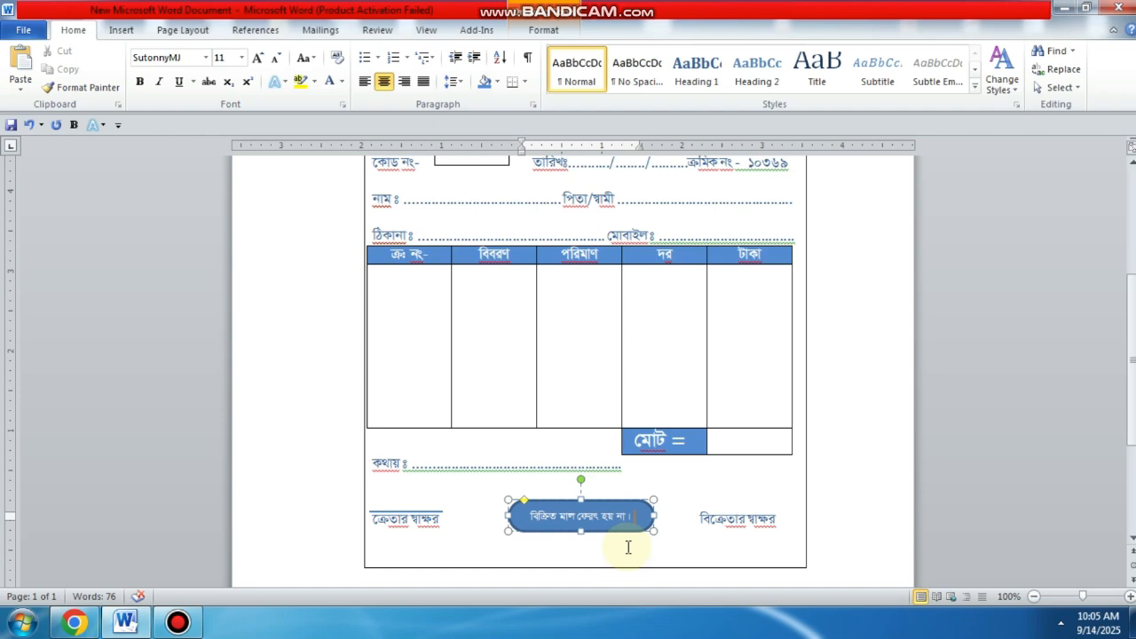
- Set all four internal text margins of the rounded rectangle to 0"
click(639, 502)
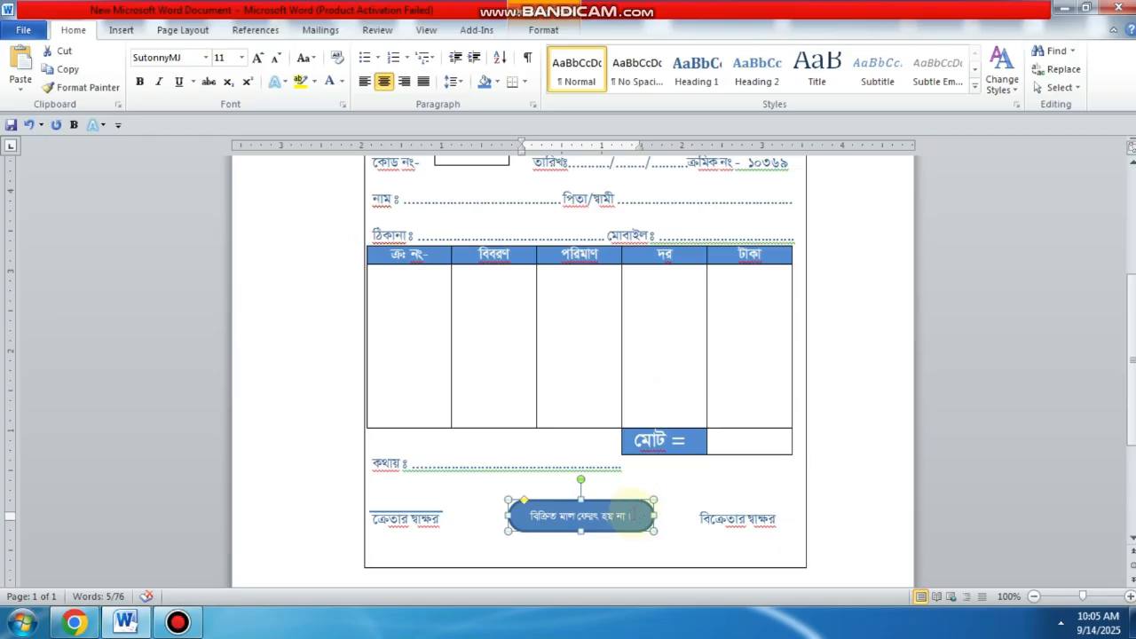
click(625, 515)
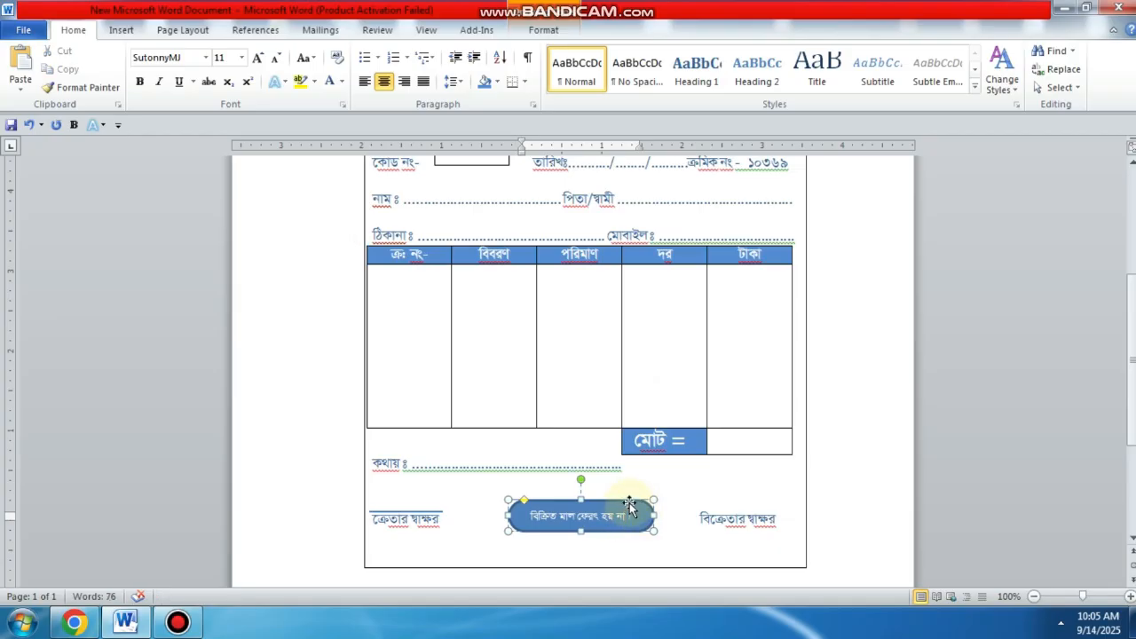
right_click(630, 504)
click(658, 491)
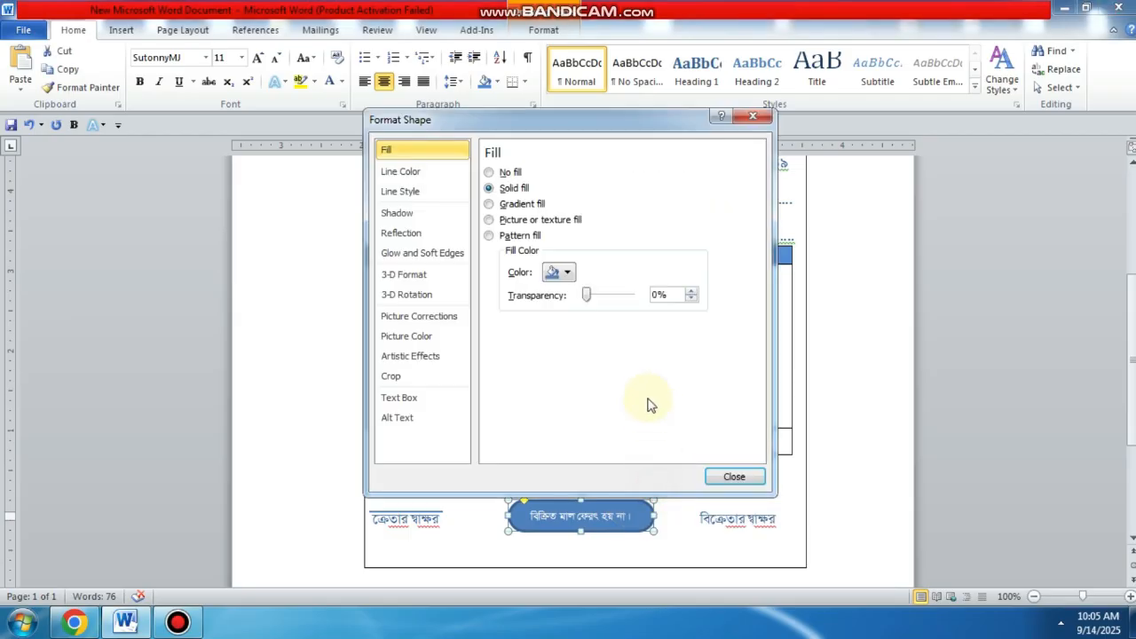
click(424, 398)
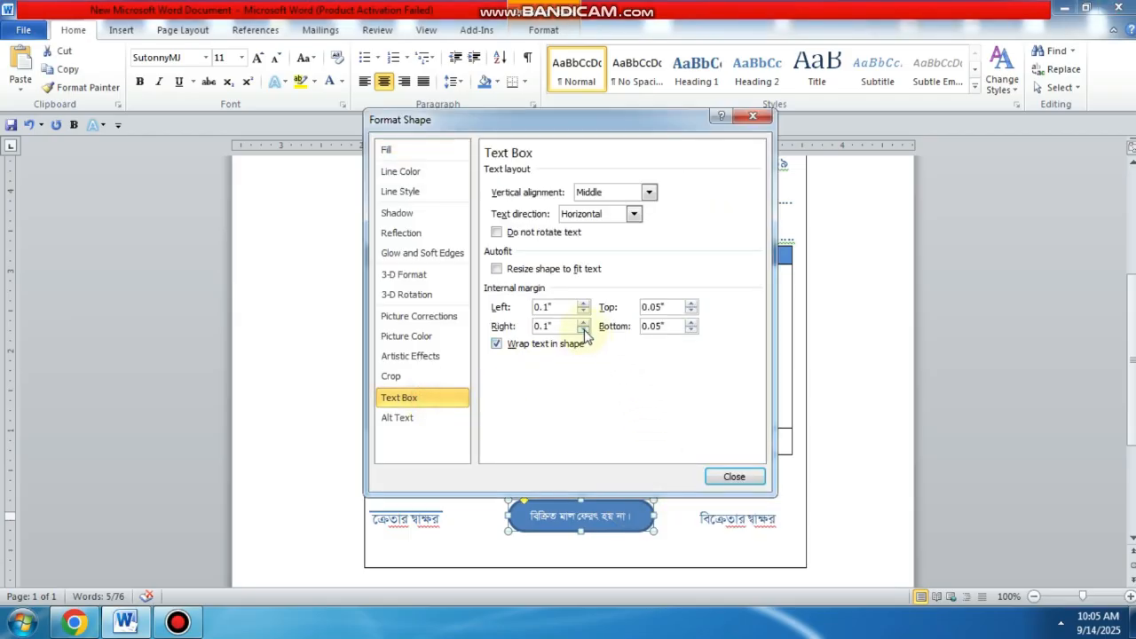
click(583, 330)
click(584, 310)
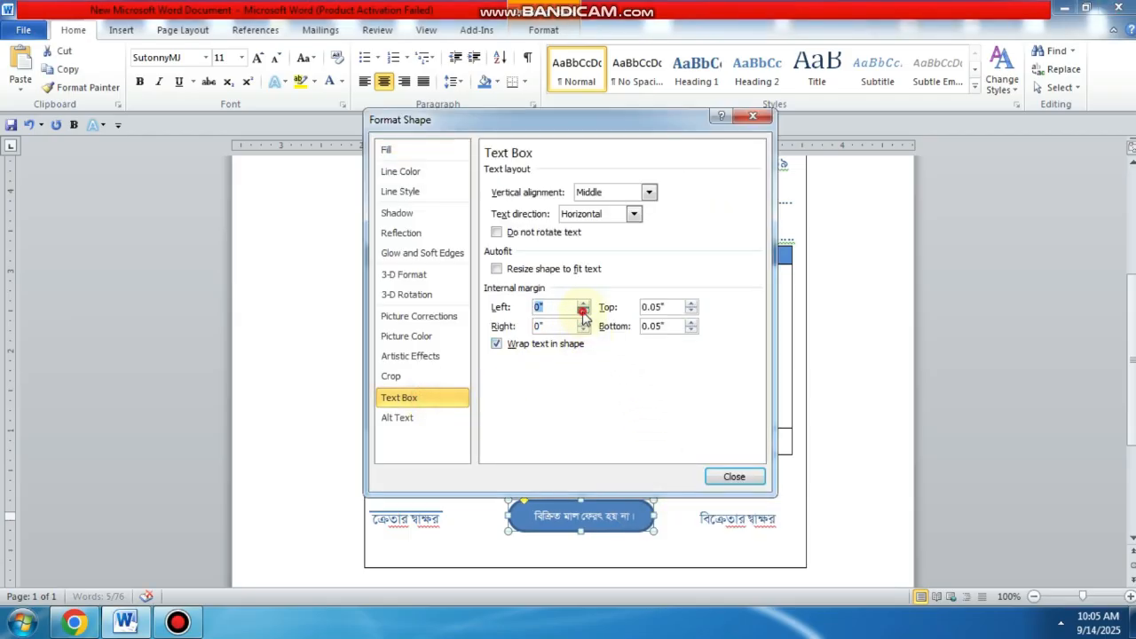
click(690, 329)
click(691, 311)
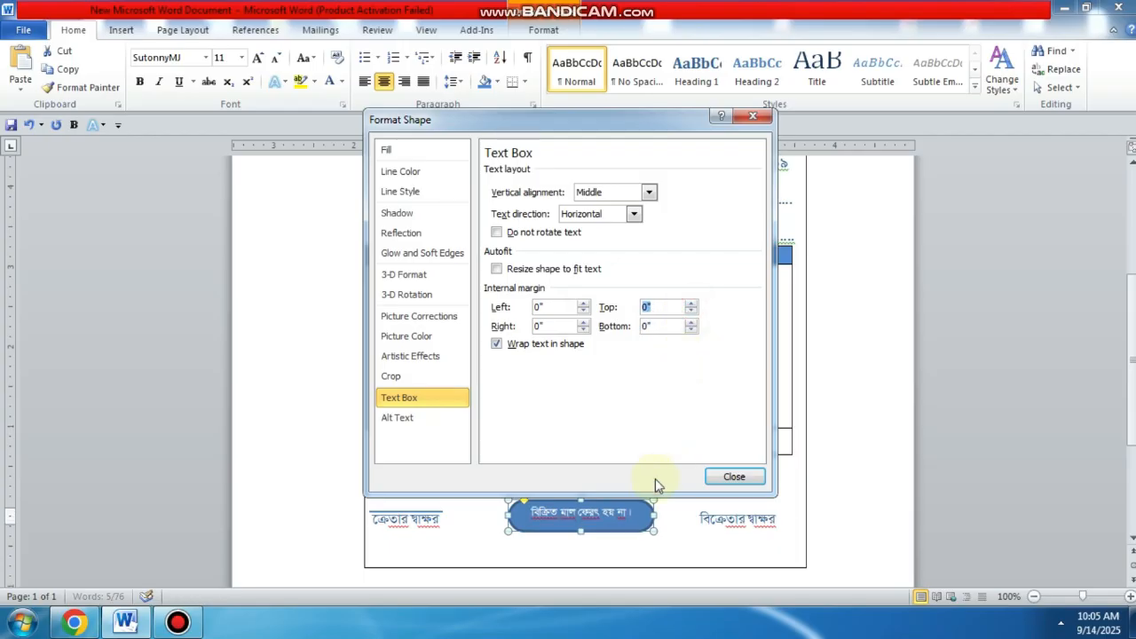
click(632, 513)
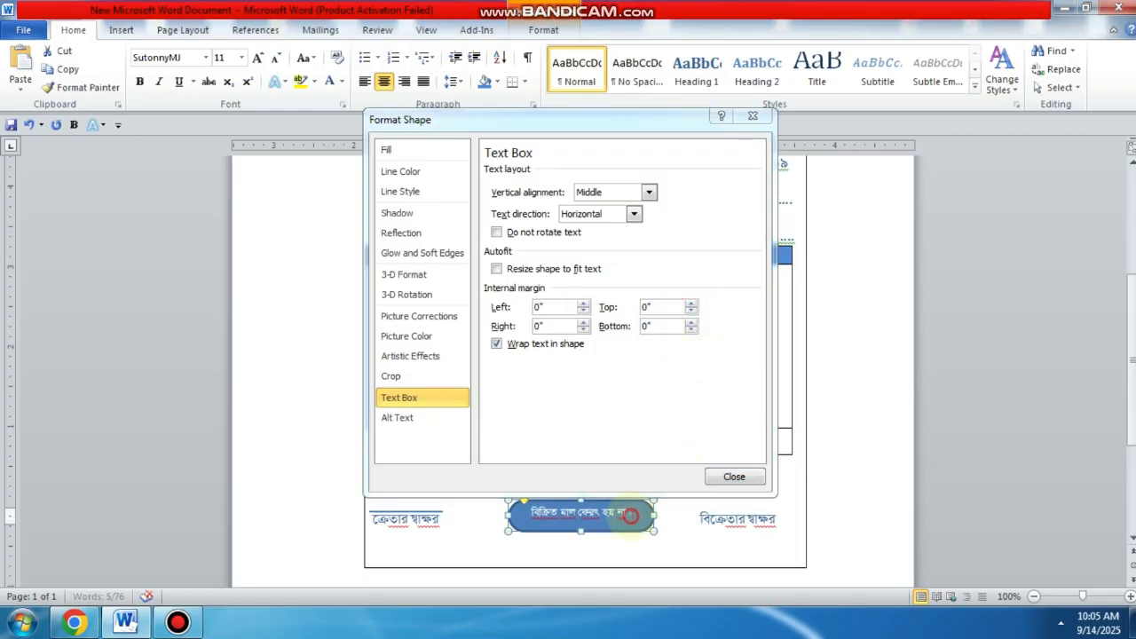
click(734, 477)
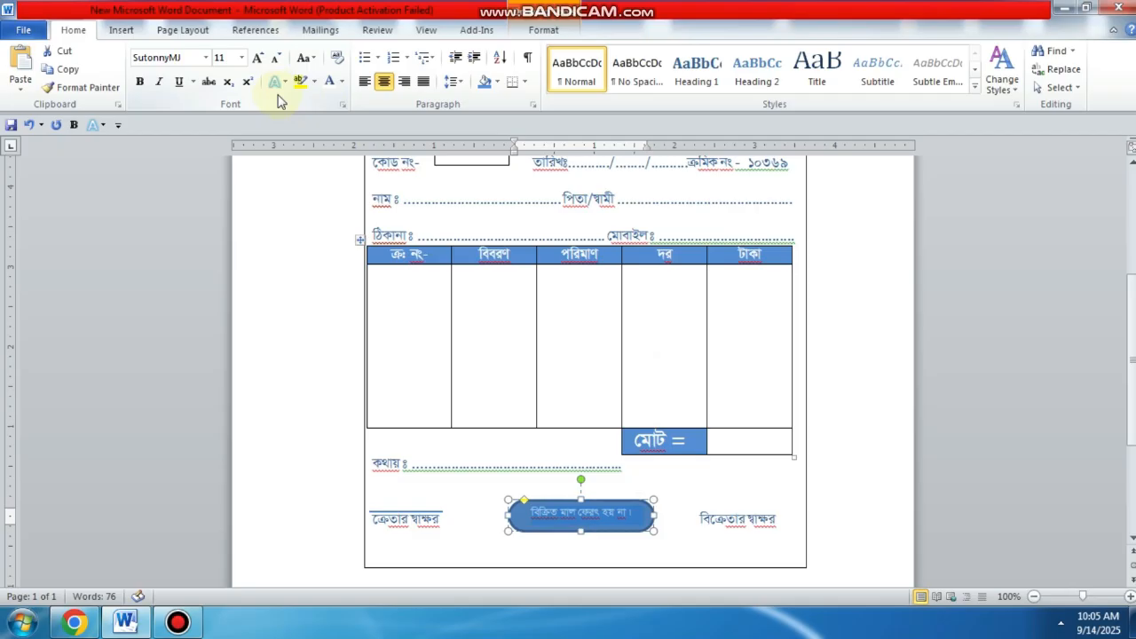
- Set the font size of the notice in the rounded rectangle to 12
click(258, 58)
click(257, 59)
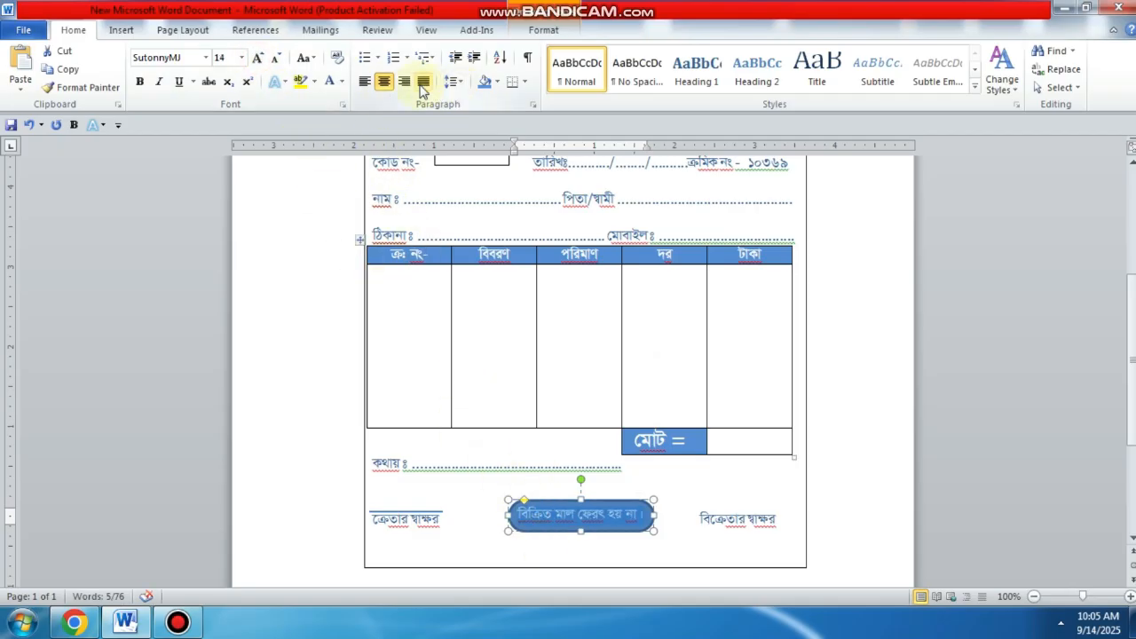
click(275, 60)
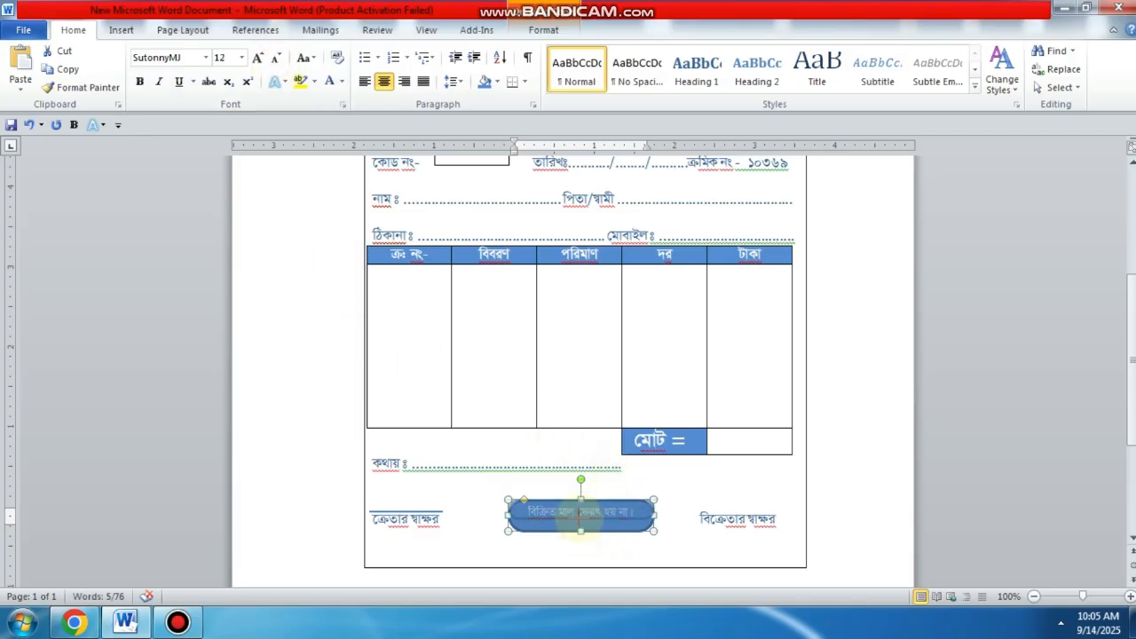
- Shrink the rounded rectangle to fit closely around the notice text
click(624, 524)
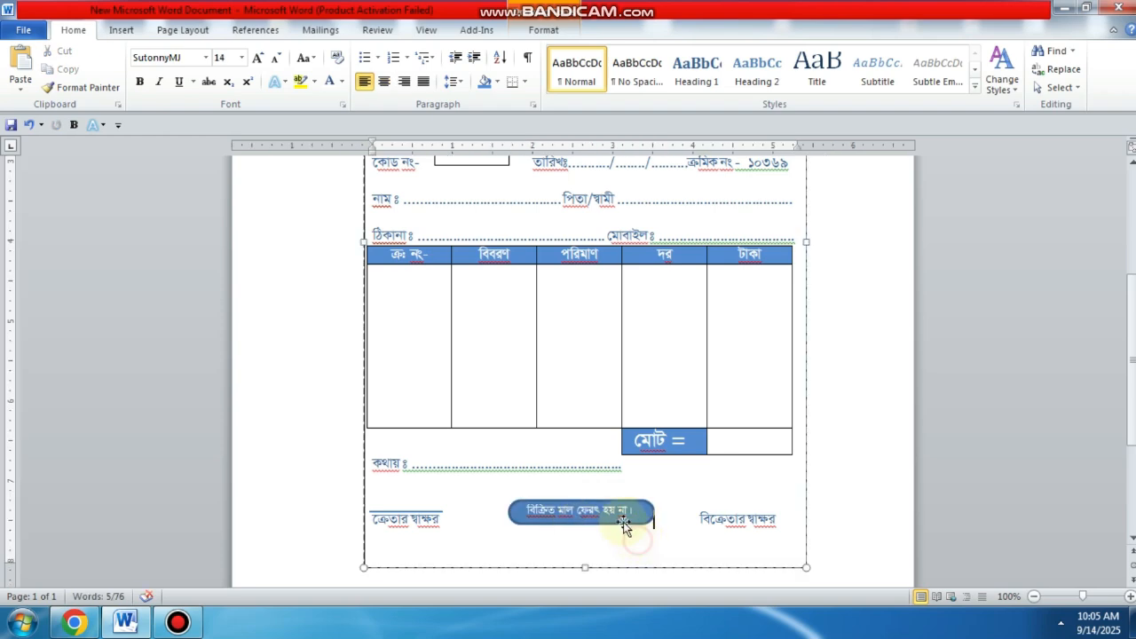
click(625, 521)
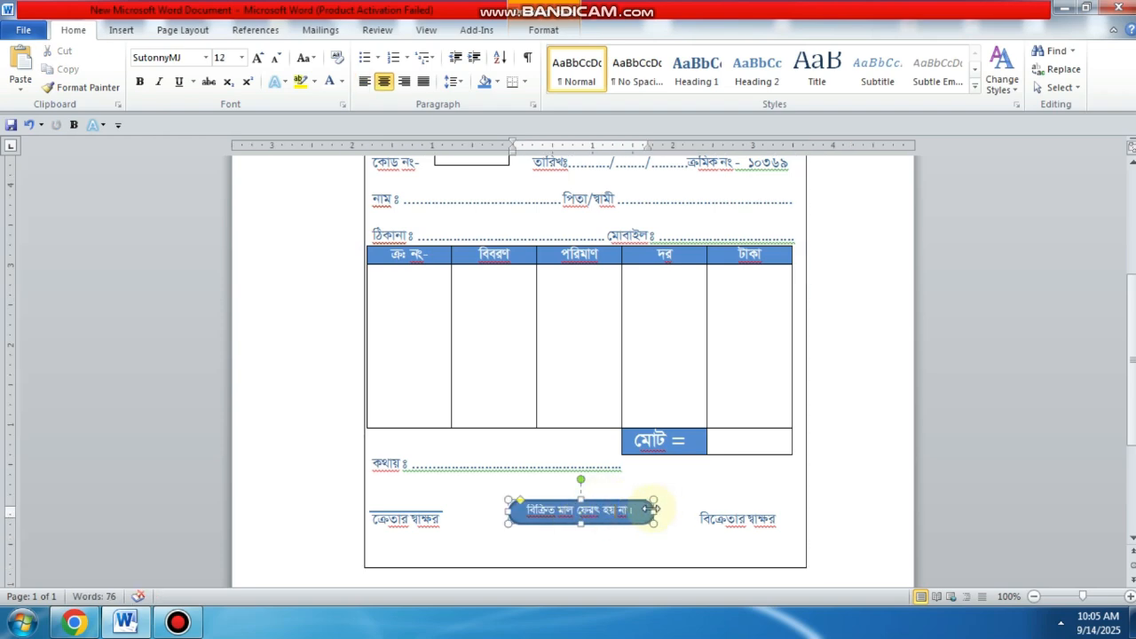
drag(651, 508, 638, 508)
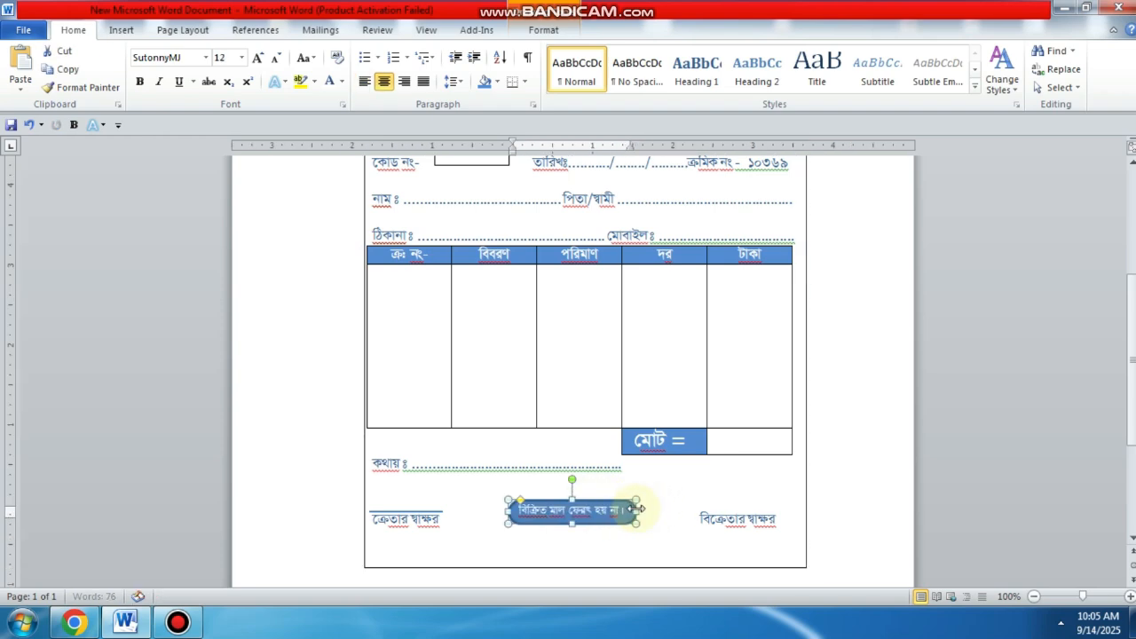
click(672, 524)
click(604, 502)
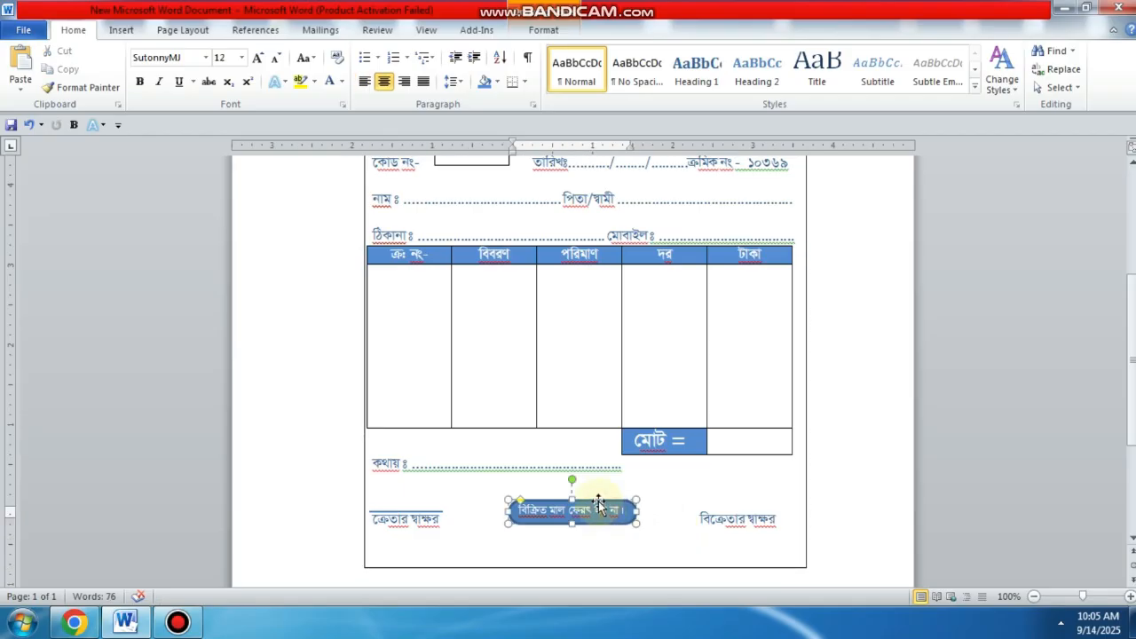
drag(598, 507, 609, 507)
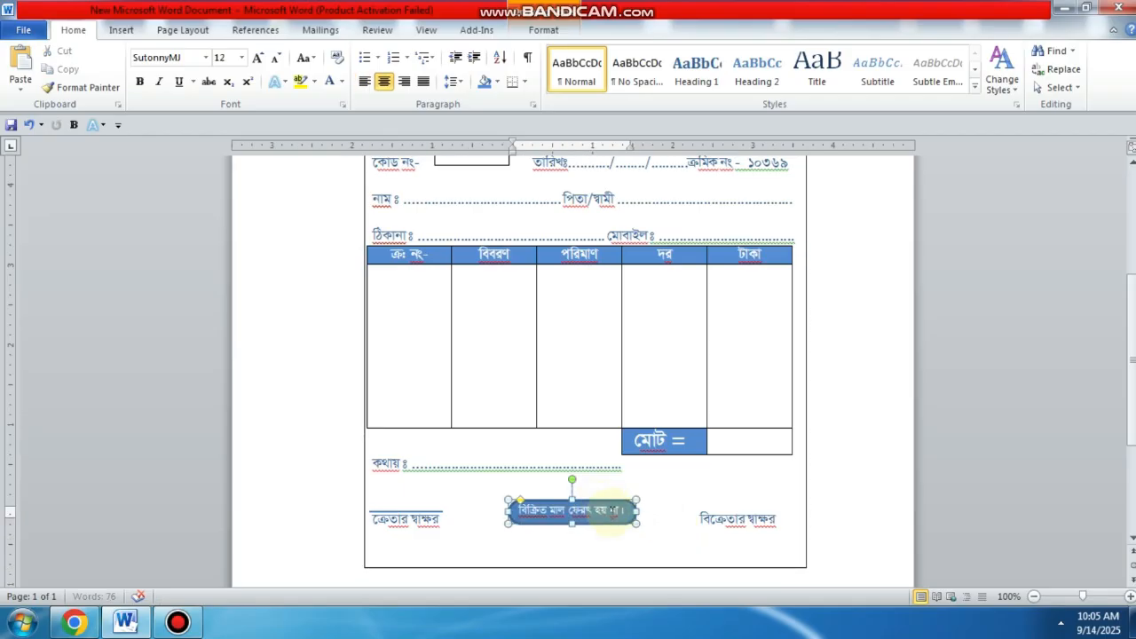
- Add a new line inside the memo frame below the buyer's and seller's signature labels
click(571, 552)
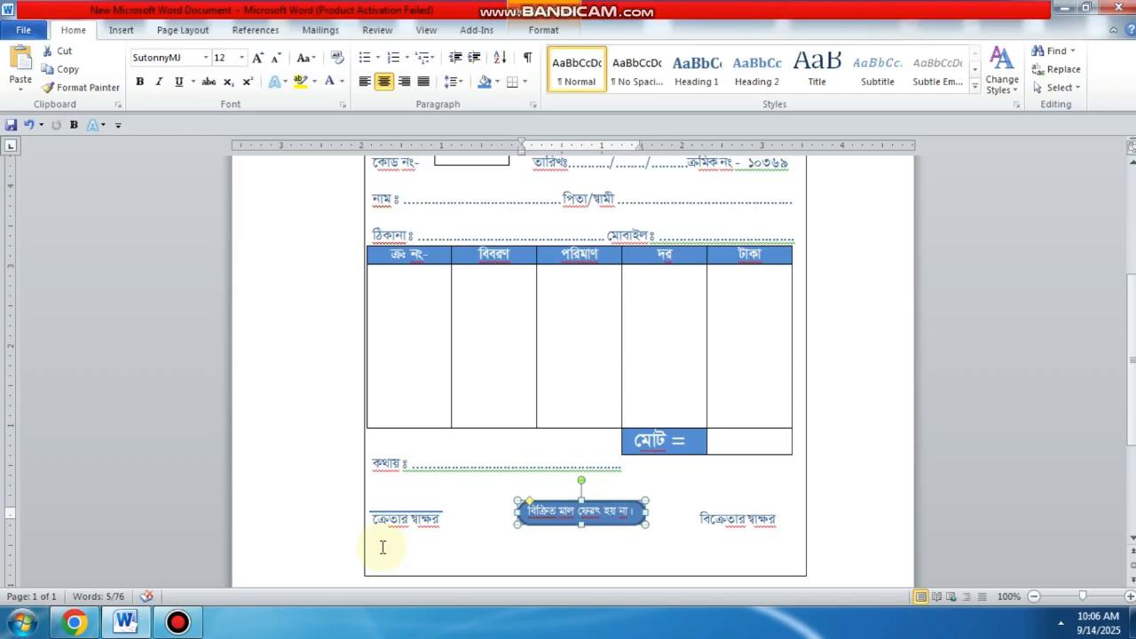
click(375, 541)
click(779, 522)
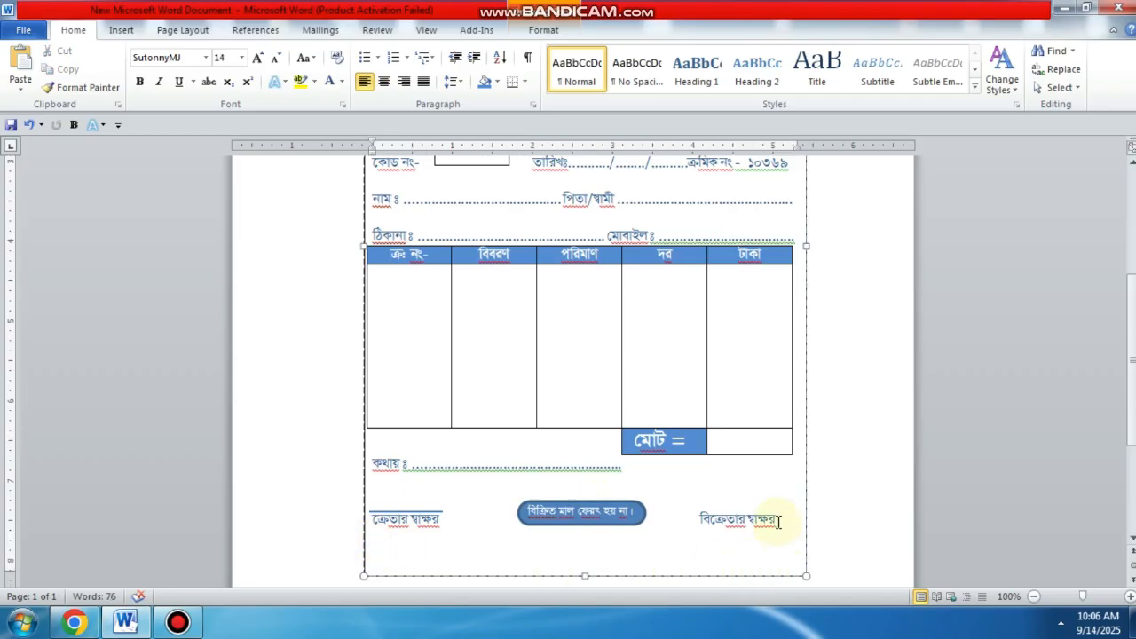
key(Return)
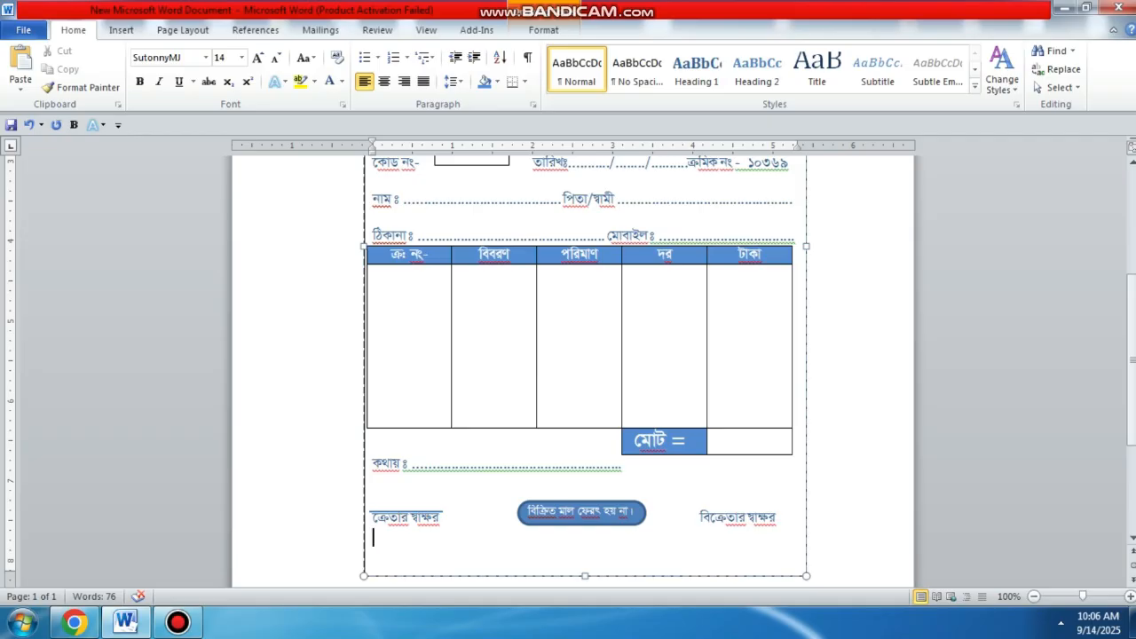
- Enter the returns note "মেয়াদ উত্তীর্ণ বা নিগমনের মাল ফেরৎ যোগ্য।" on the line below the signature labels
text(মো)
key(BackSpace)
text(য়াদ উত্তী)
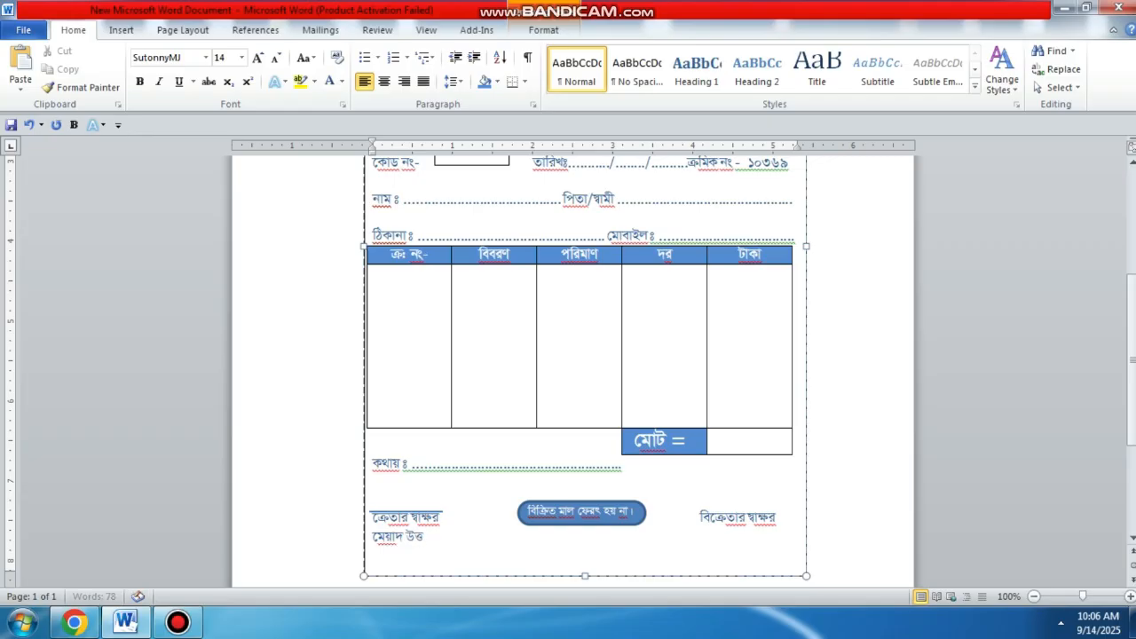
text(র্ণ বা নি)
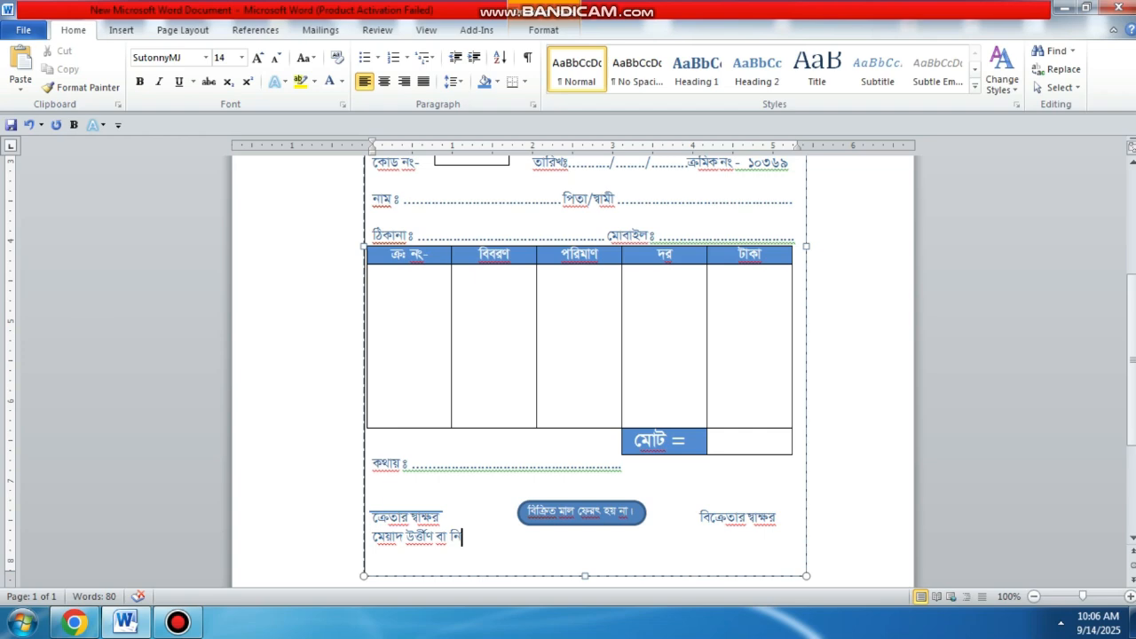
text(গ)
text(মনের মাল )
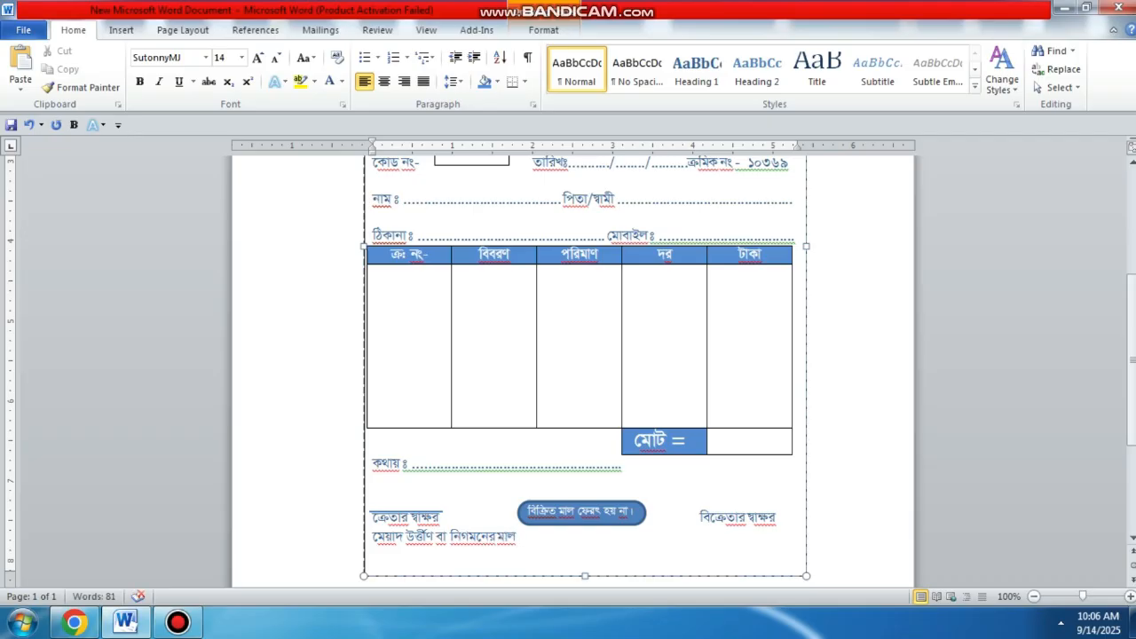
text(ফেরৎ যে)
key(BackSpace)
text(য)
text(া)
text(গ্য।)
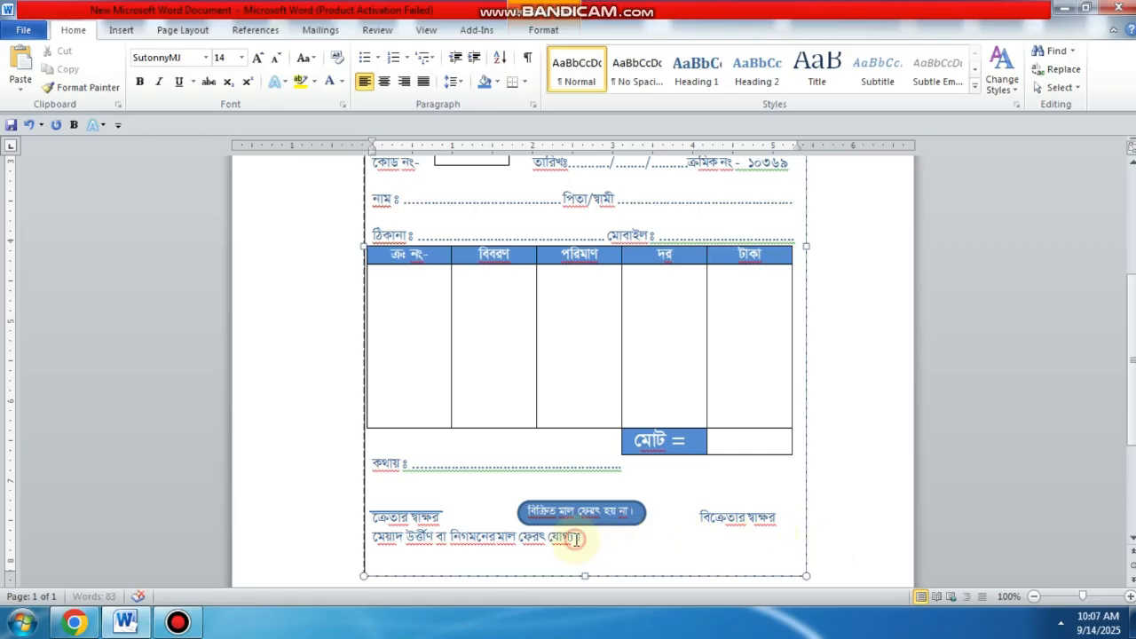
- Reduce the font size of the returns note below the signature labels to 9
drag(589, 538, 354, 552)
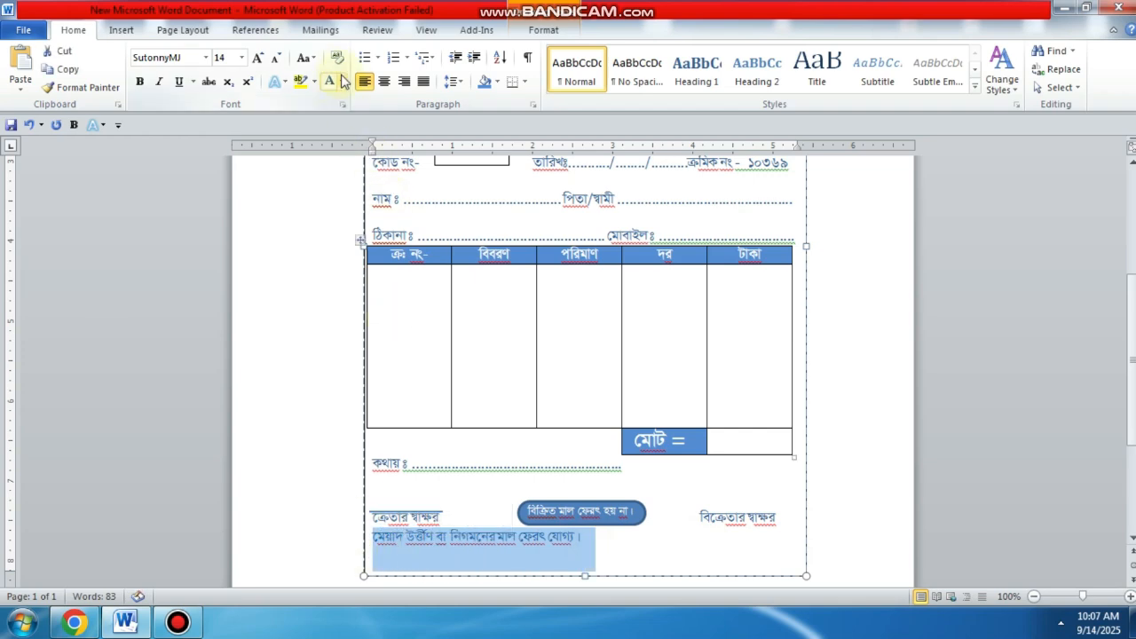
click(273, 58)
click(273, 58)
click(274, 62)
click(273, 62)
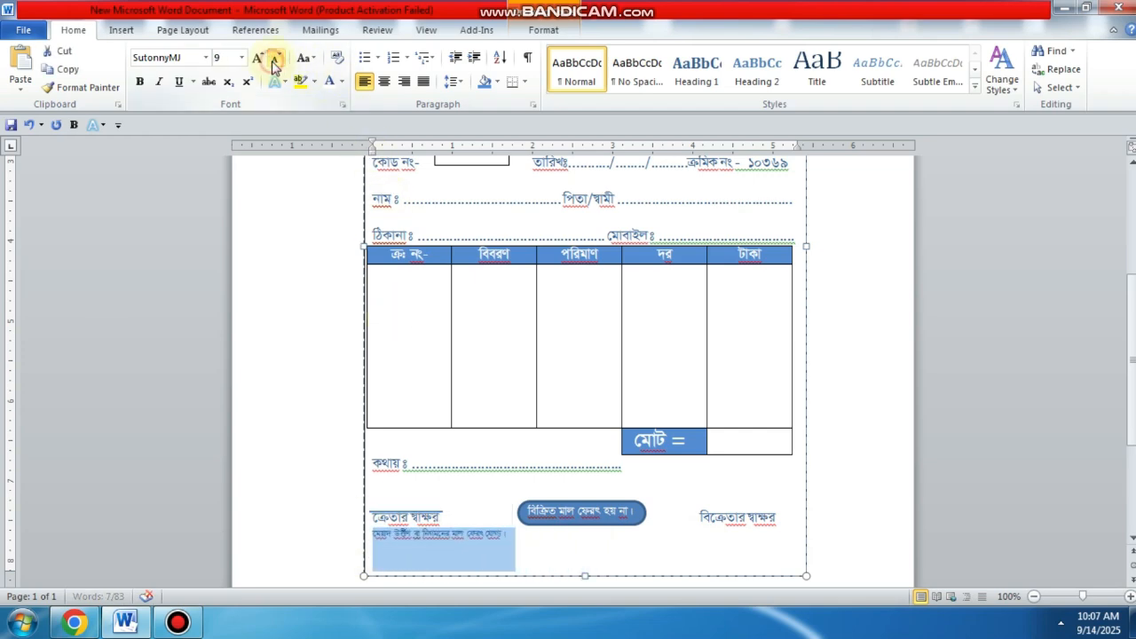
click(274, 64)
click(257, 57)
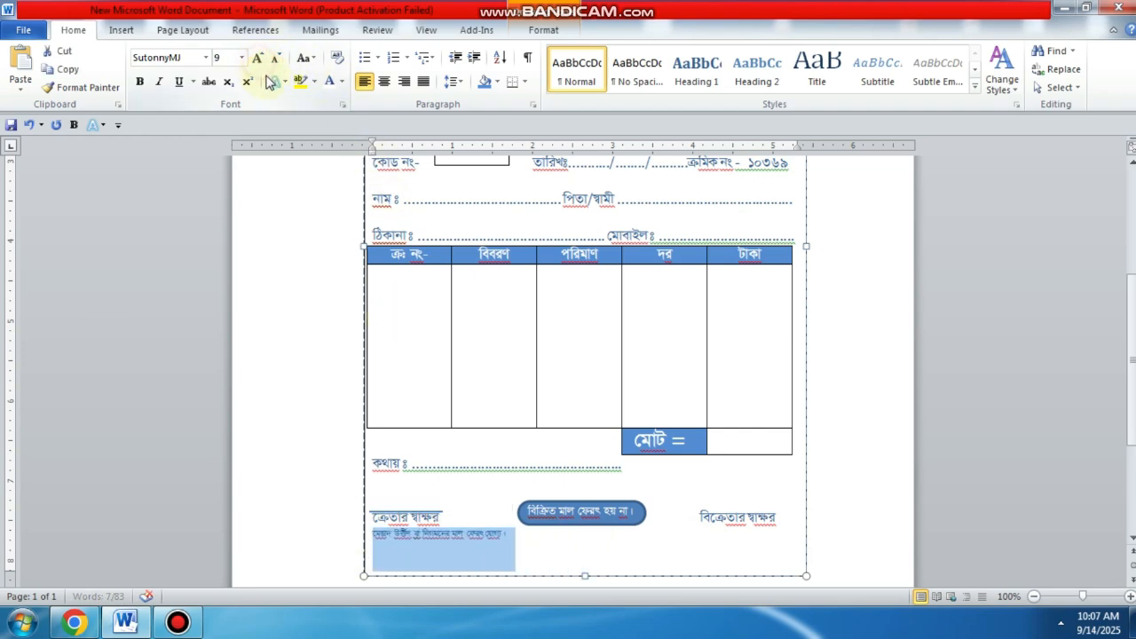
click(529, 564)
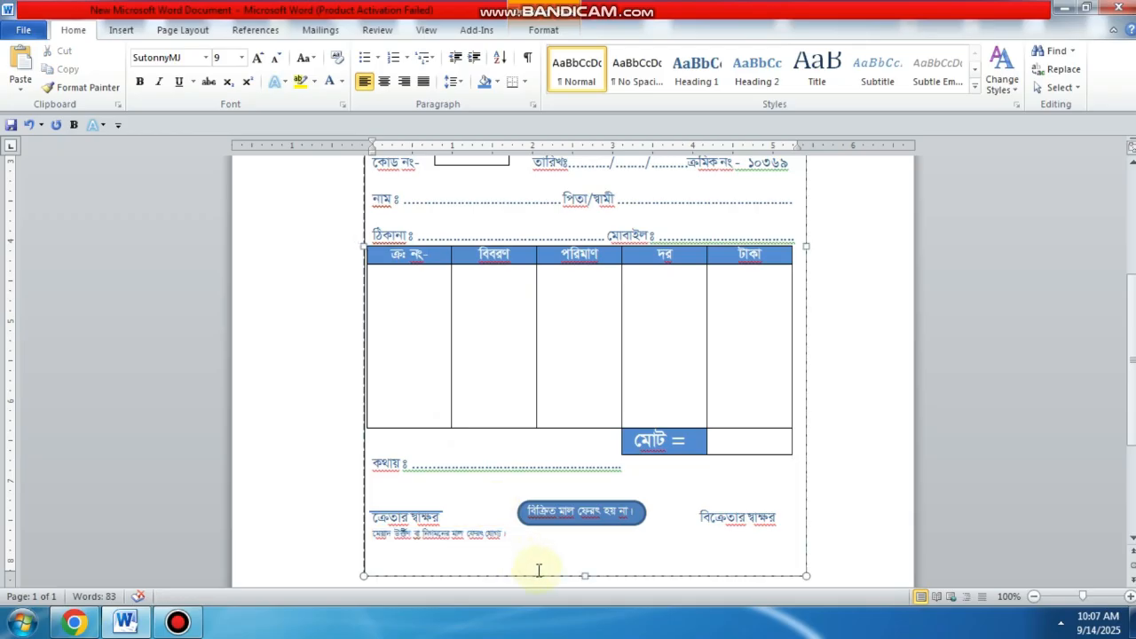
- Center the returns note beneath the rounded no-returns badge
click(370, 535)
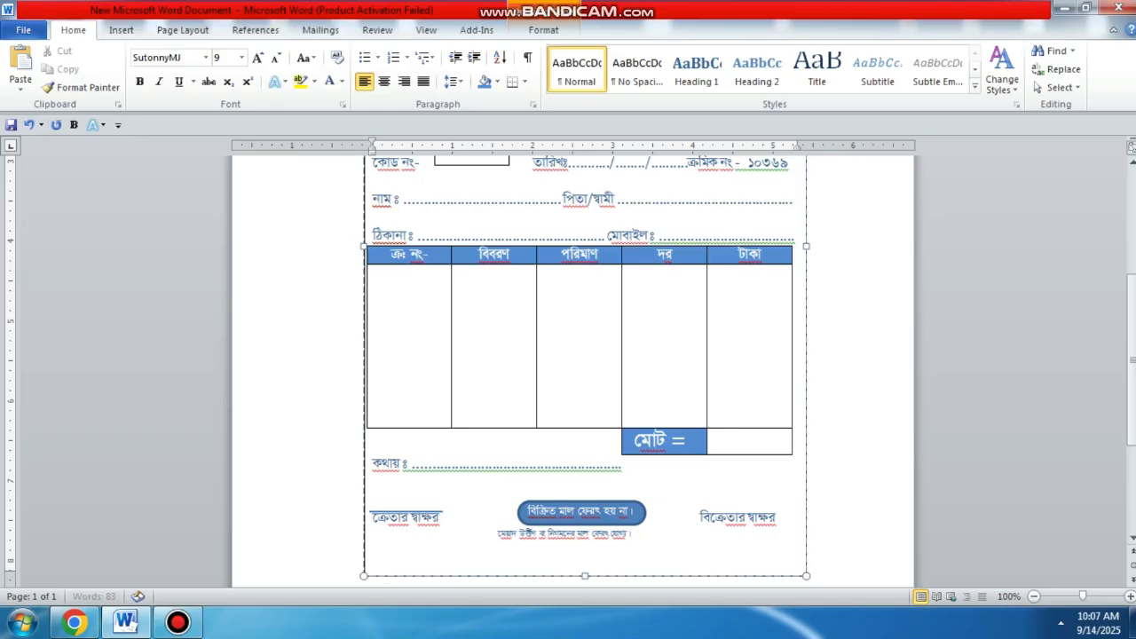
click(383, 82)
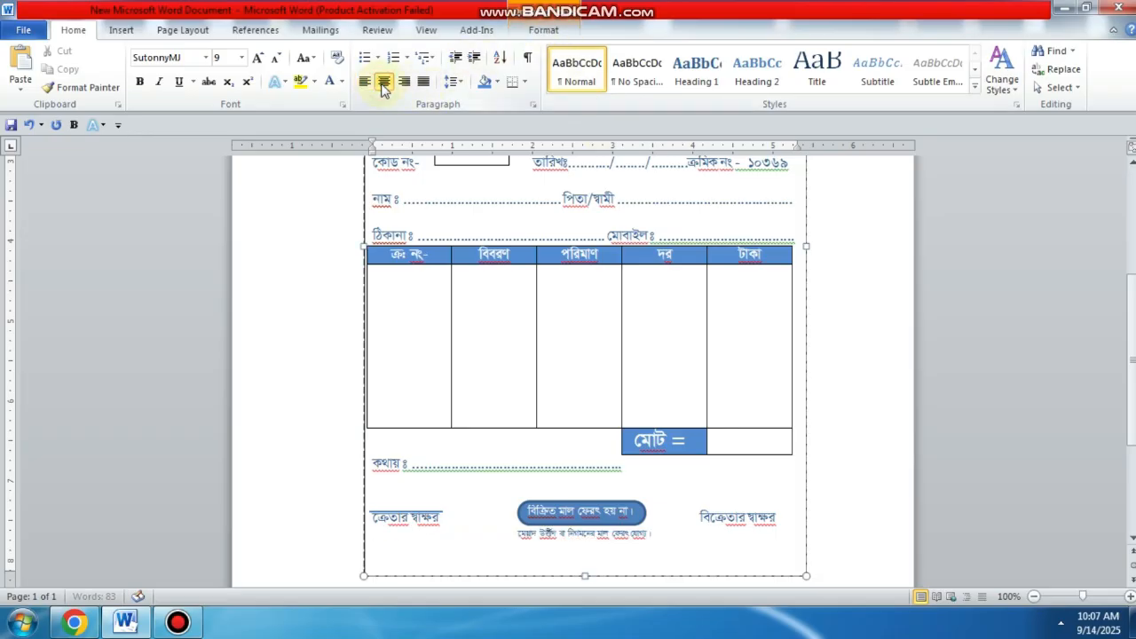
click(629, 506)
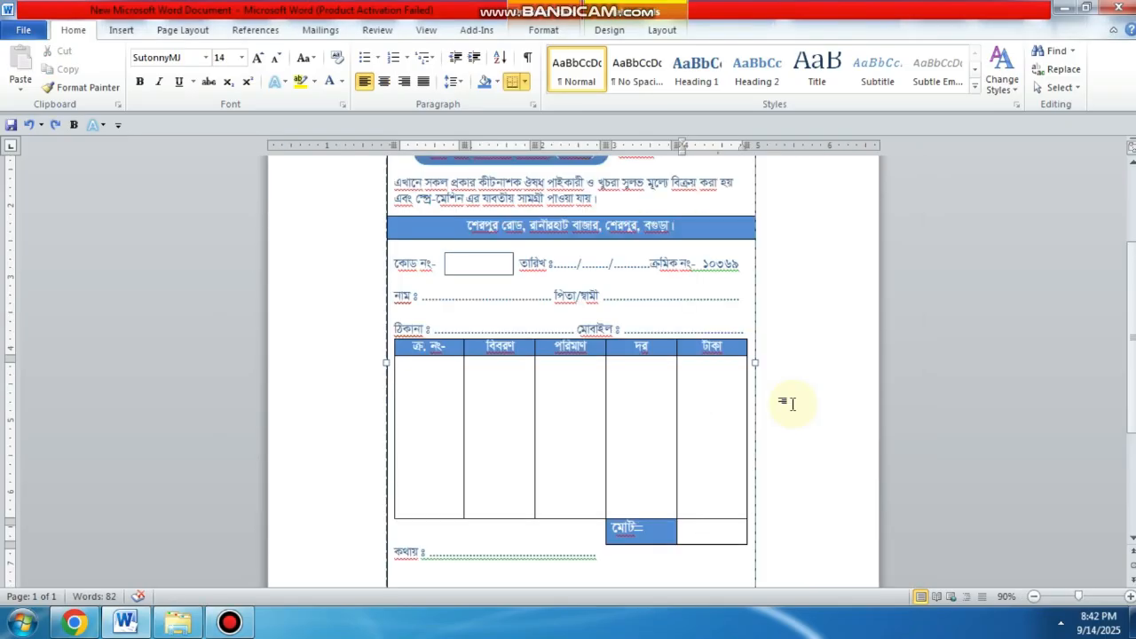
- Remove the outline from the blue address banner below the business description
scroll(792, 404, down, 1)
scroll(793, 404, down, 2)
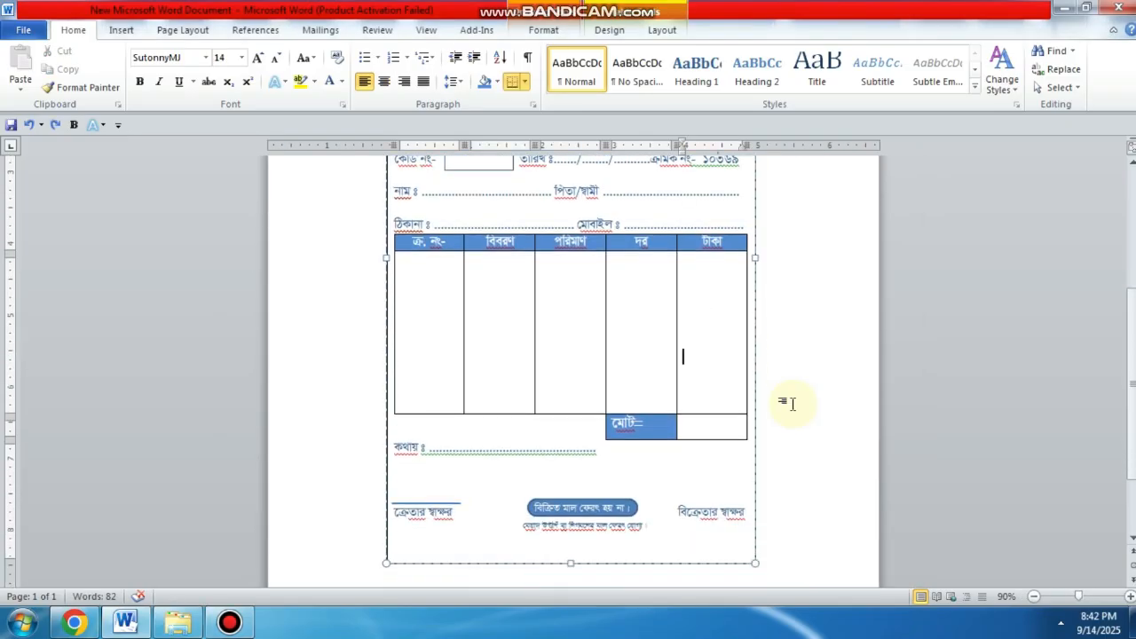
scroll(793, 404, up, 6)
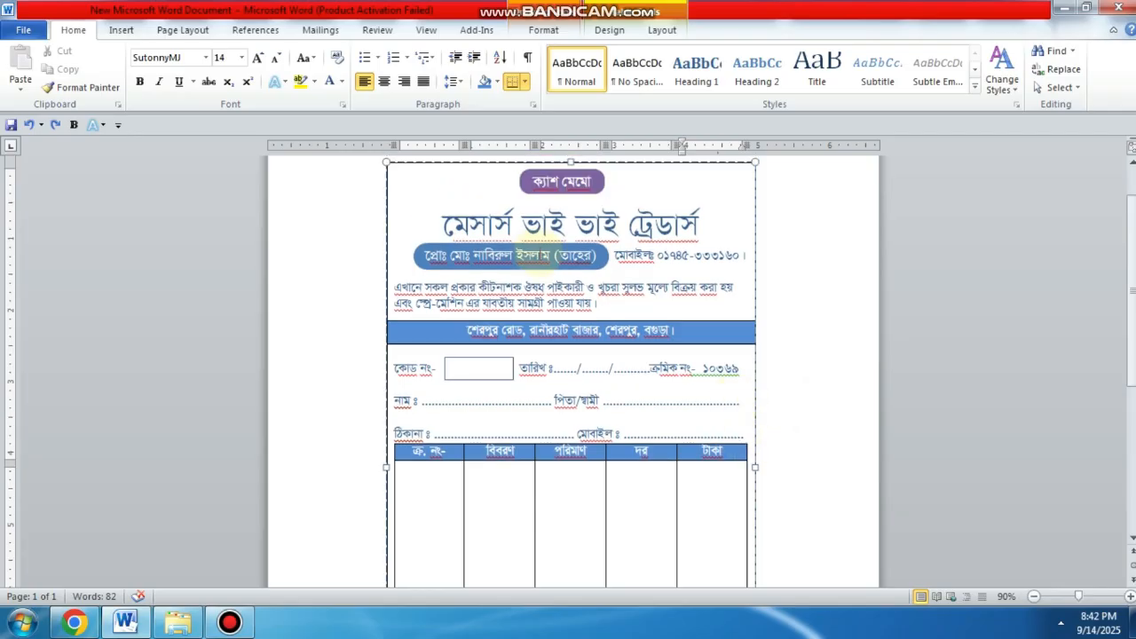
click(711, 332)
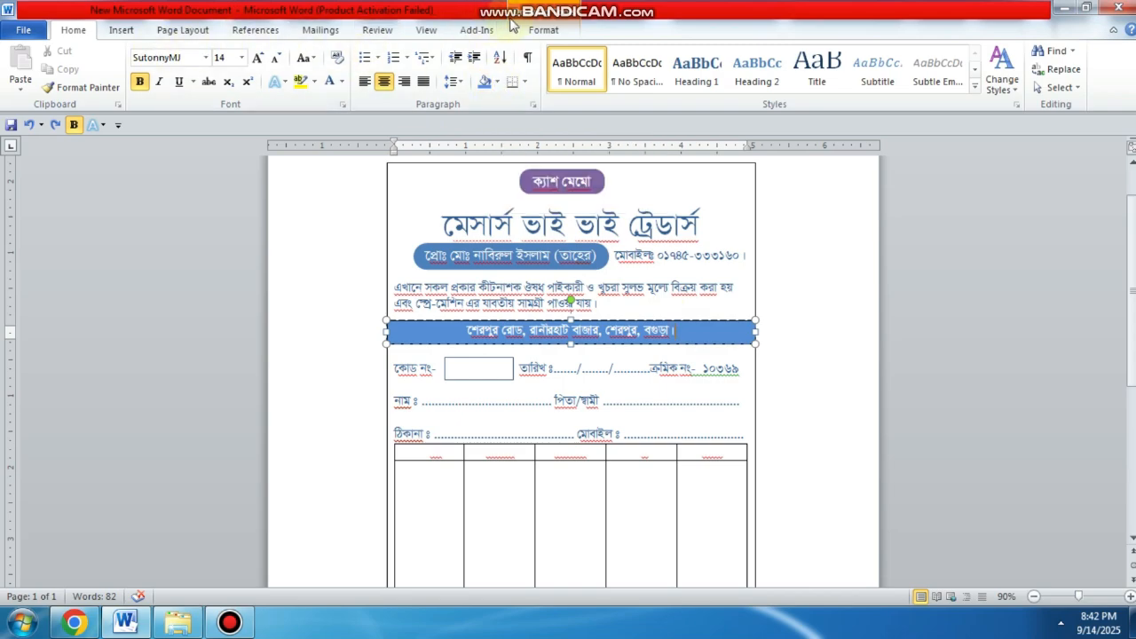
click(543, 29)
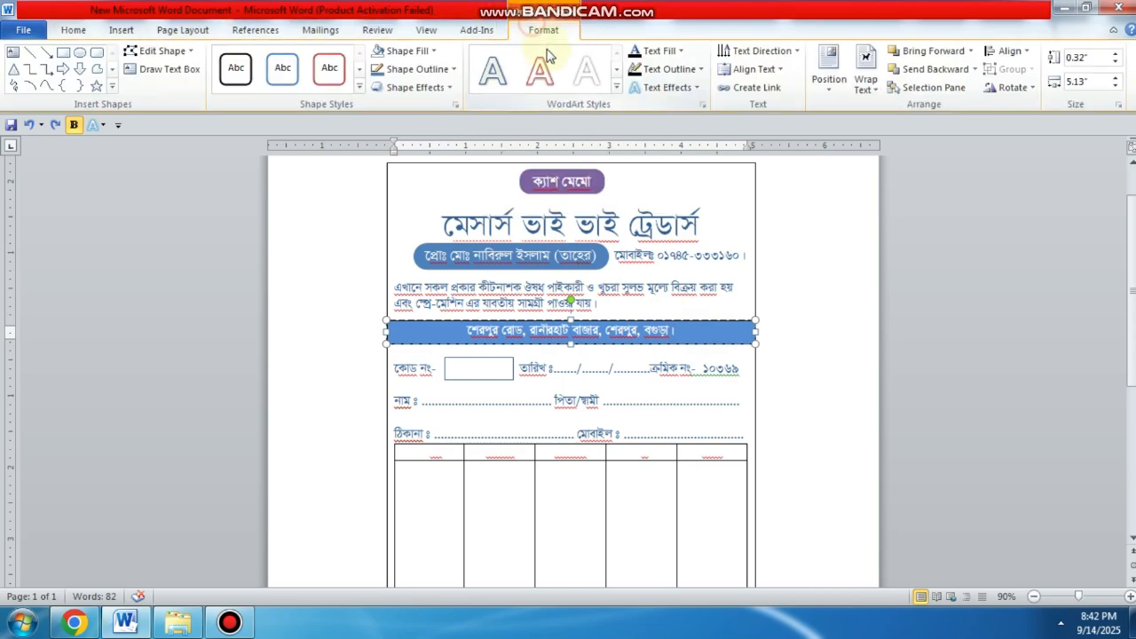
click(449, 70)
click(399, 208)
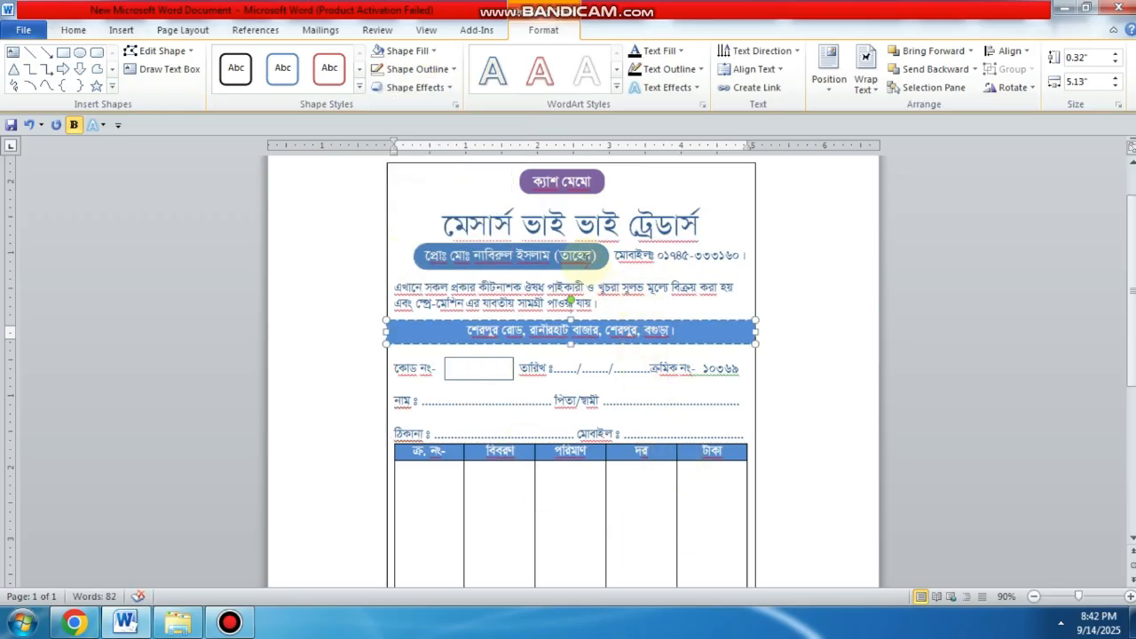
- Remove the outline from the rounded proprietor-name badge below the business title
click(586, 258)
click(448, 69)
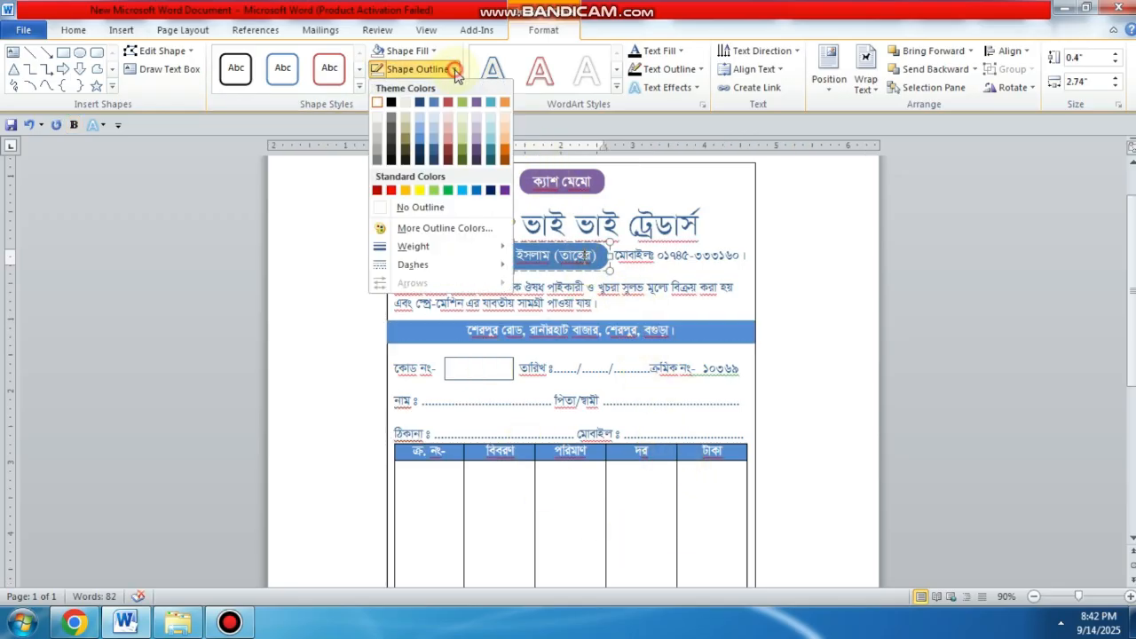
click(421, 208)
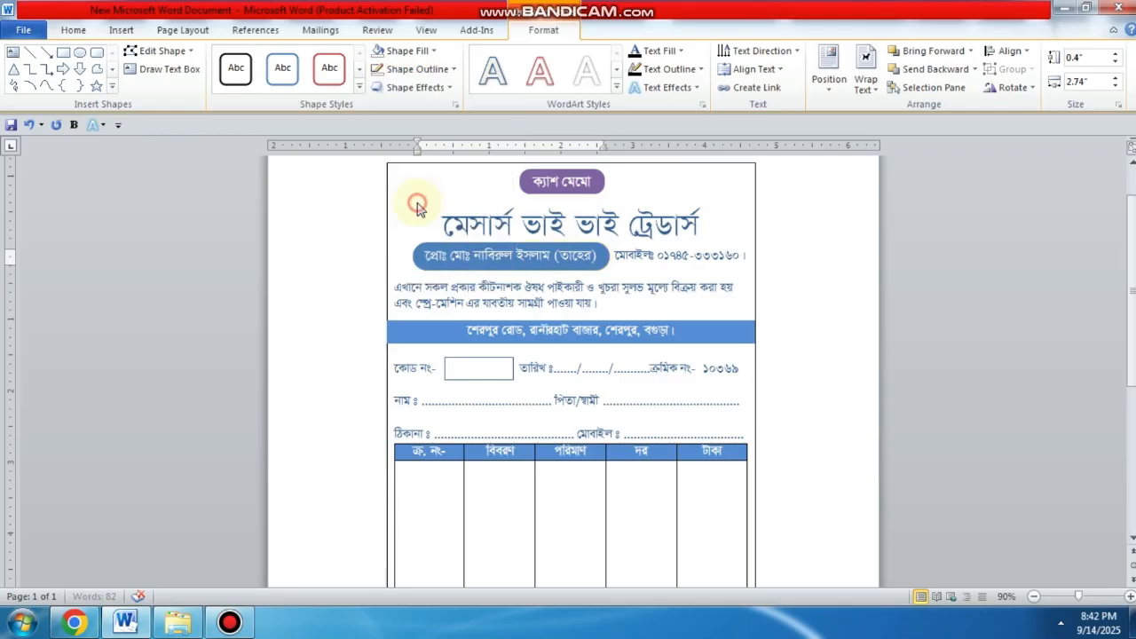
click(731, 286)
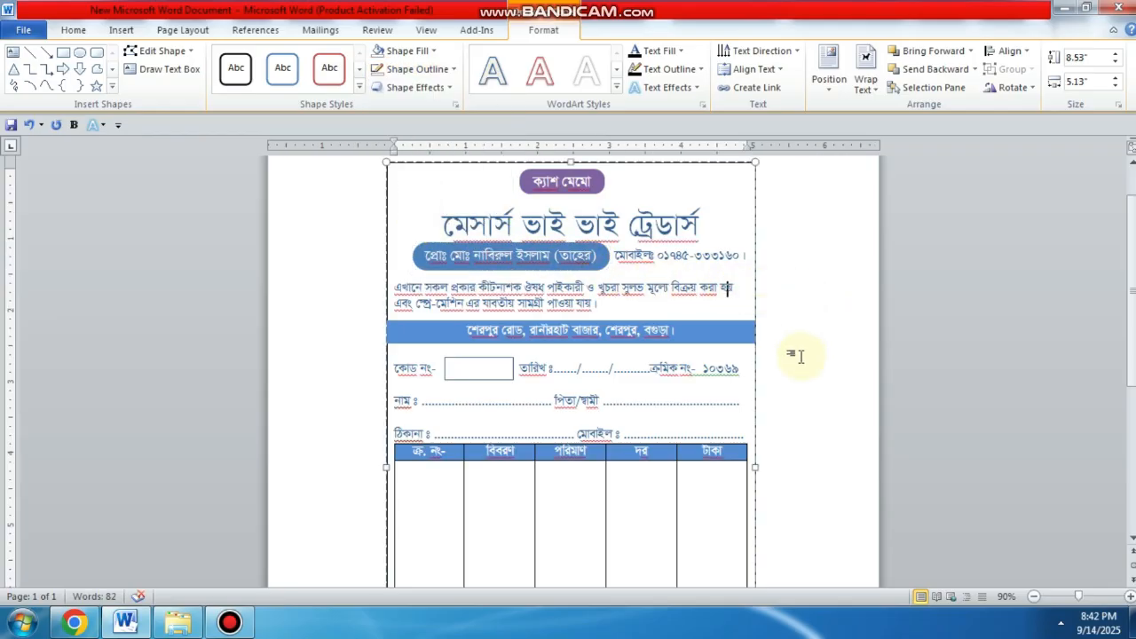
- Enter the closing text "ধন্যবাদ আবার আসবেন" below the buyer's signature label
scroll(793, 330, down, 3)
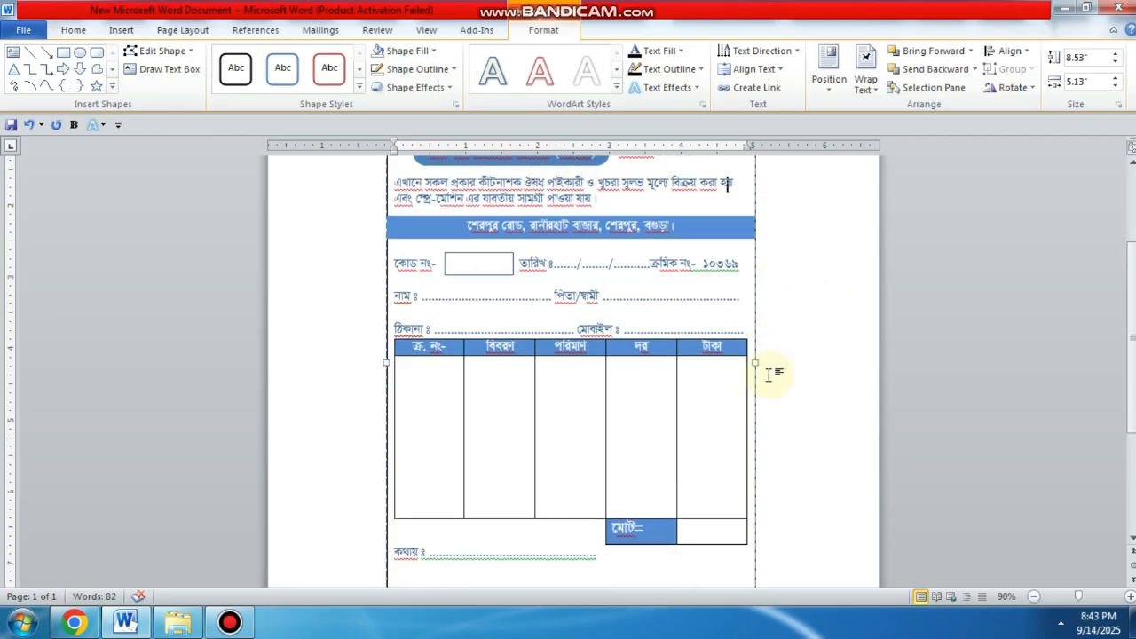
scroll(769, 375, down, 2)
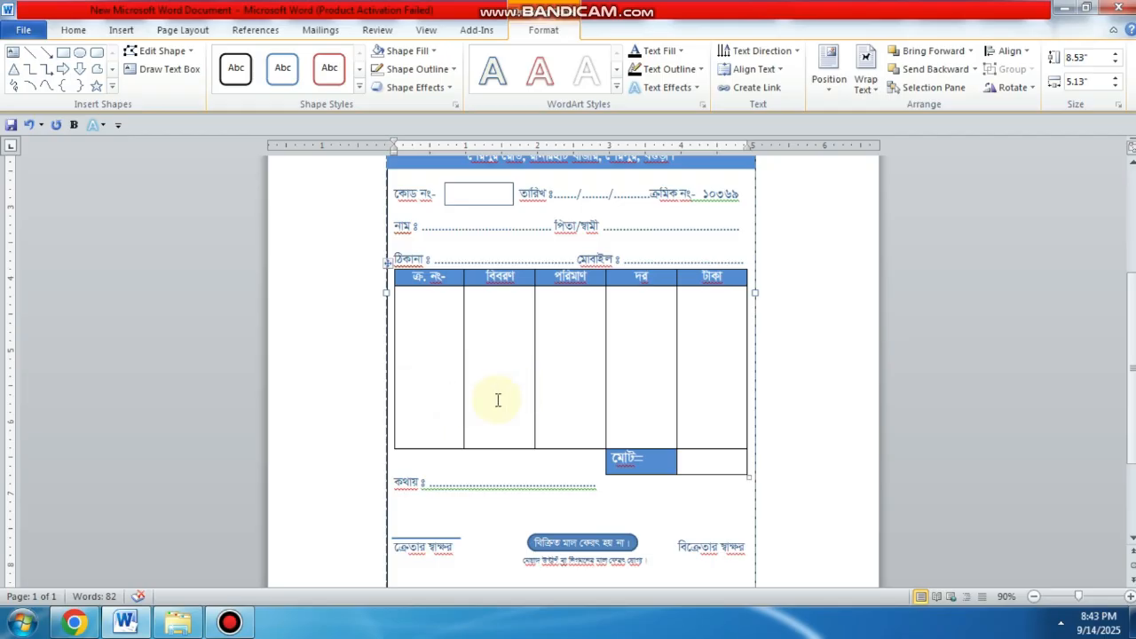
scroll(499, 400, up, 5)
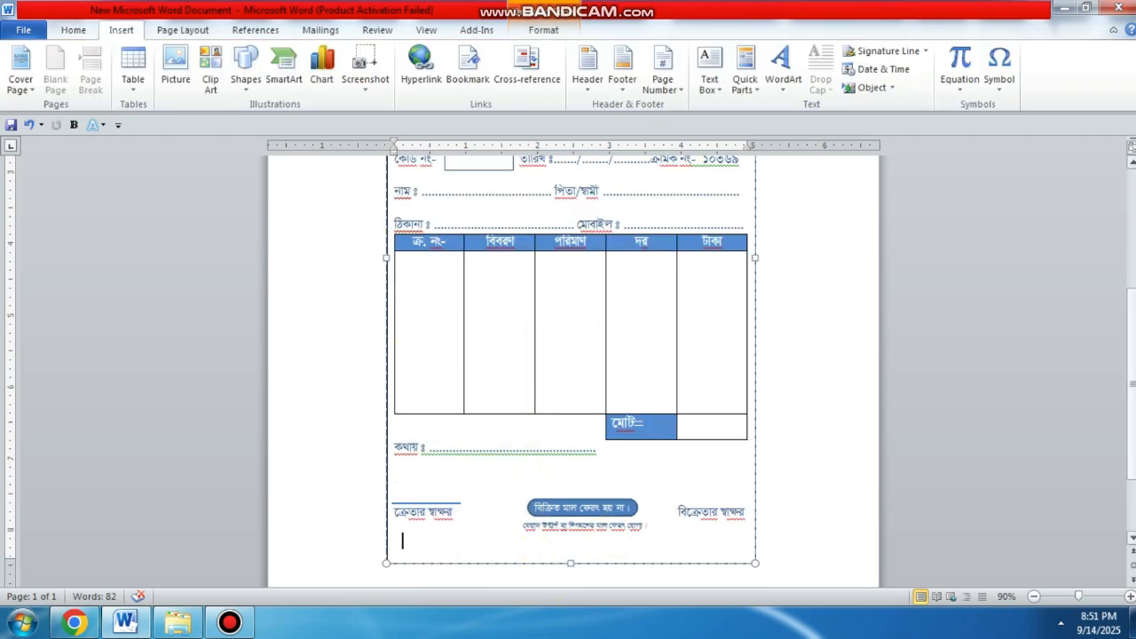
text(ধন্যবাদ আবার)
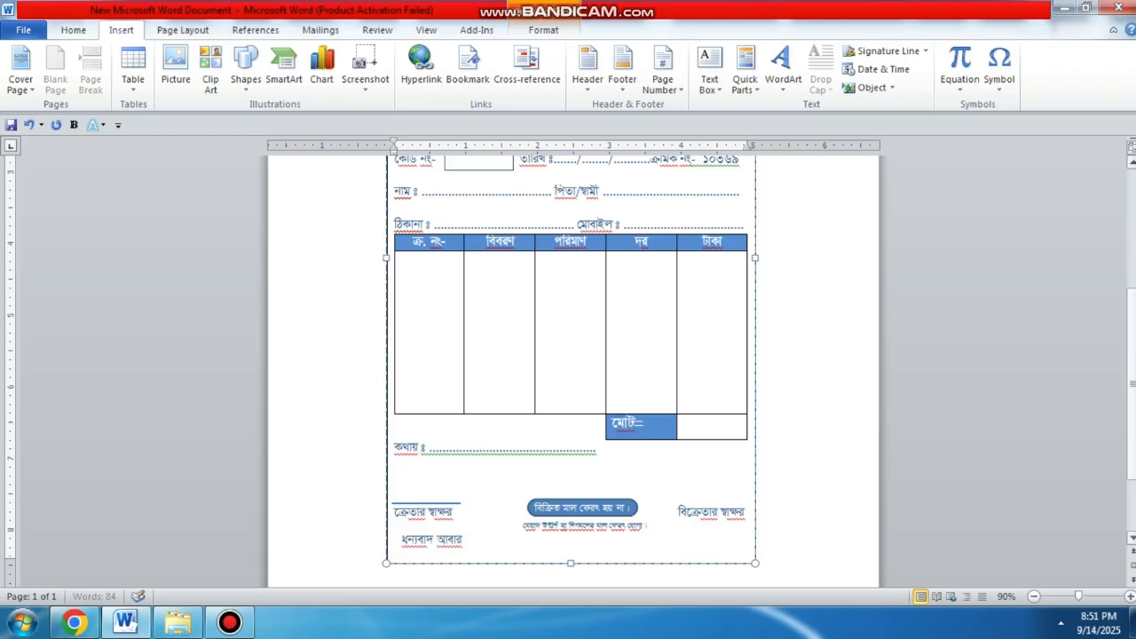
text( আসবেন)
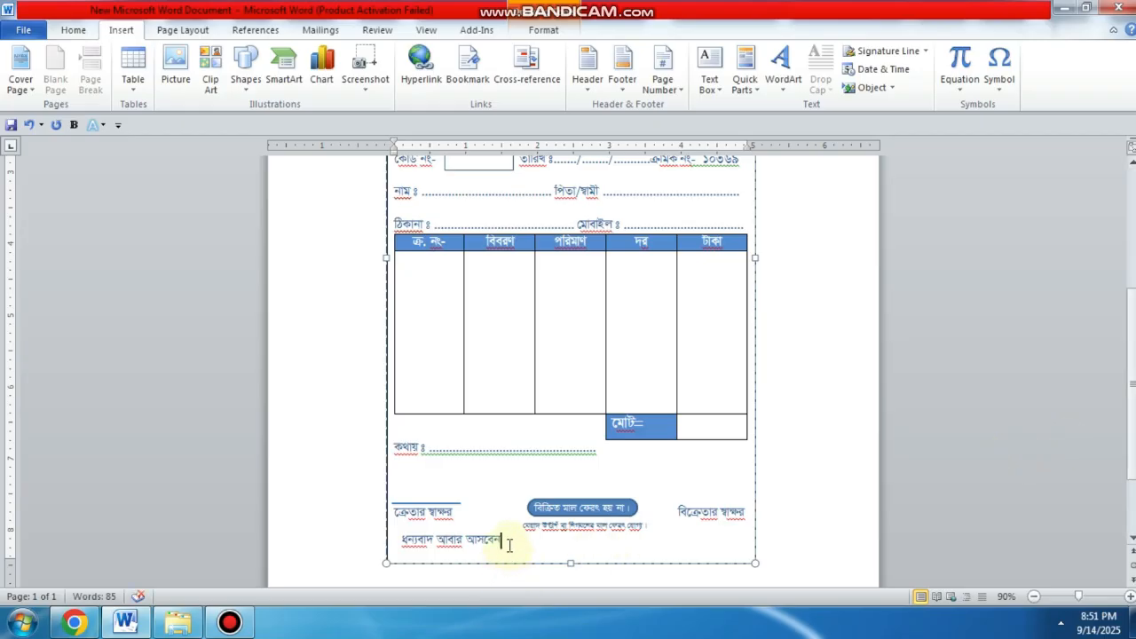
- Convert the closing text "ধন্যবাদ আবার আসবেন" to WordArt in the first outlined style and move it off the memo heading toward the frame's right edge
drag(510, 545, 368, 540)
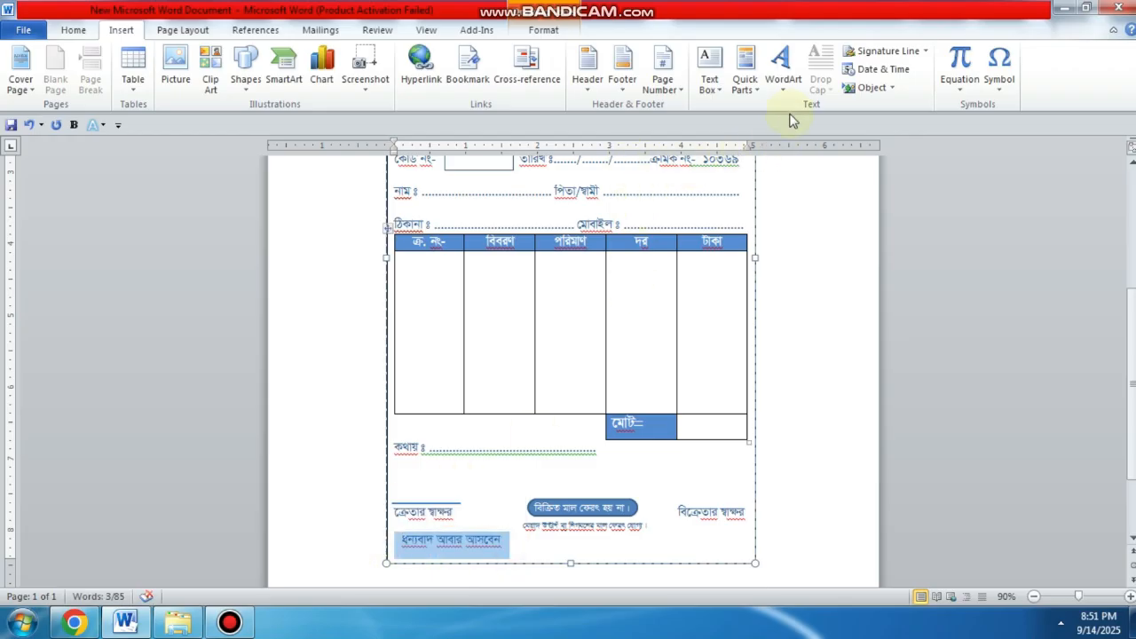
click(122, 32)
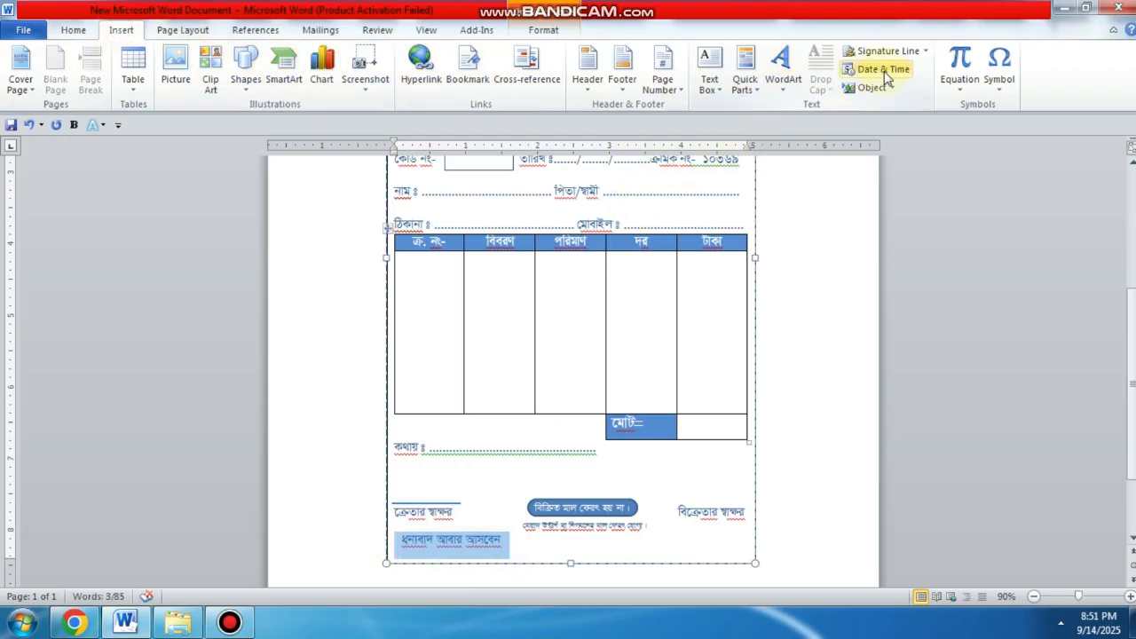
click(786, 82)
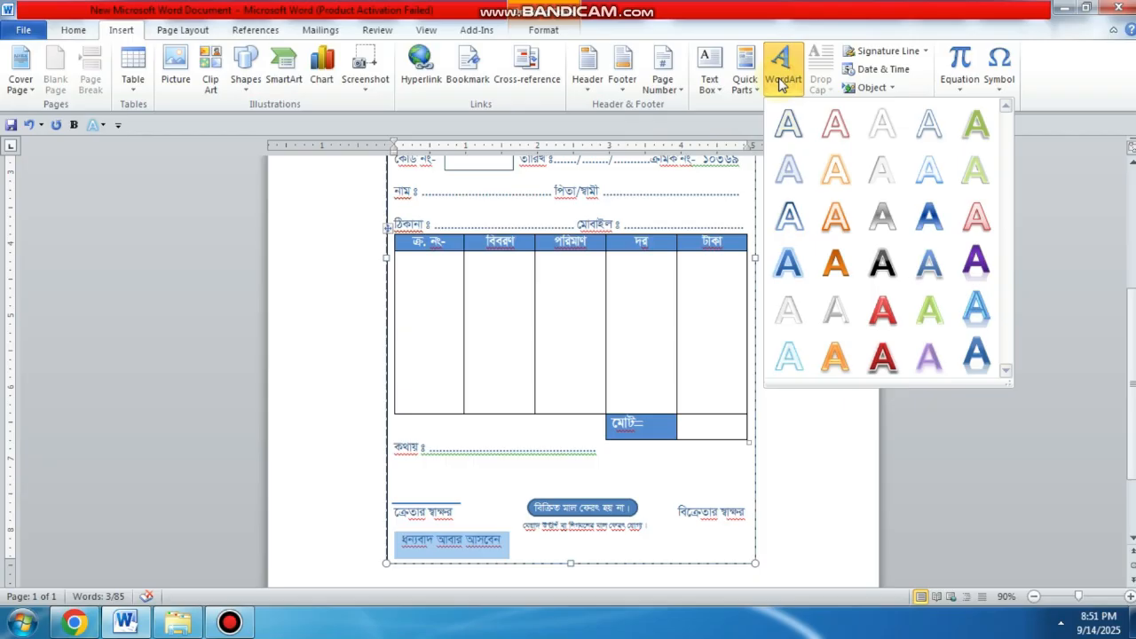
click(787, 127)
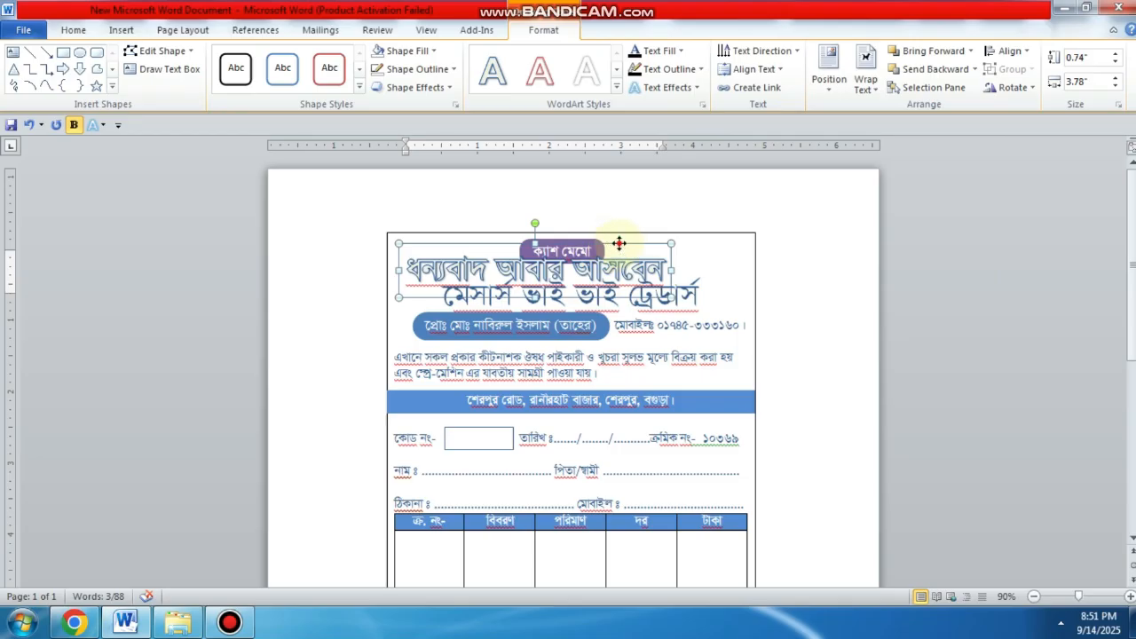
drag(619, 243, 795, 197)
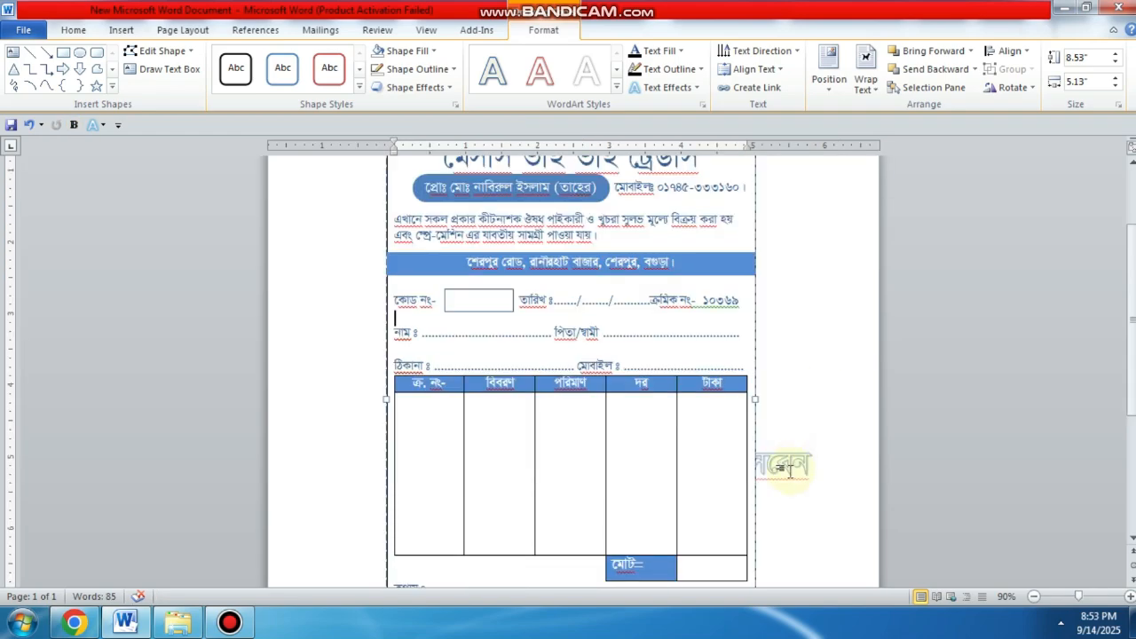
click(785, 467)
scroll(822, 390, down, 1)
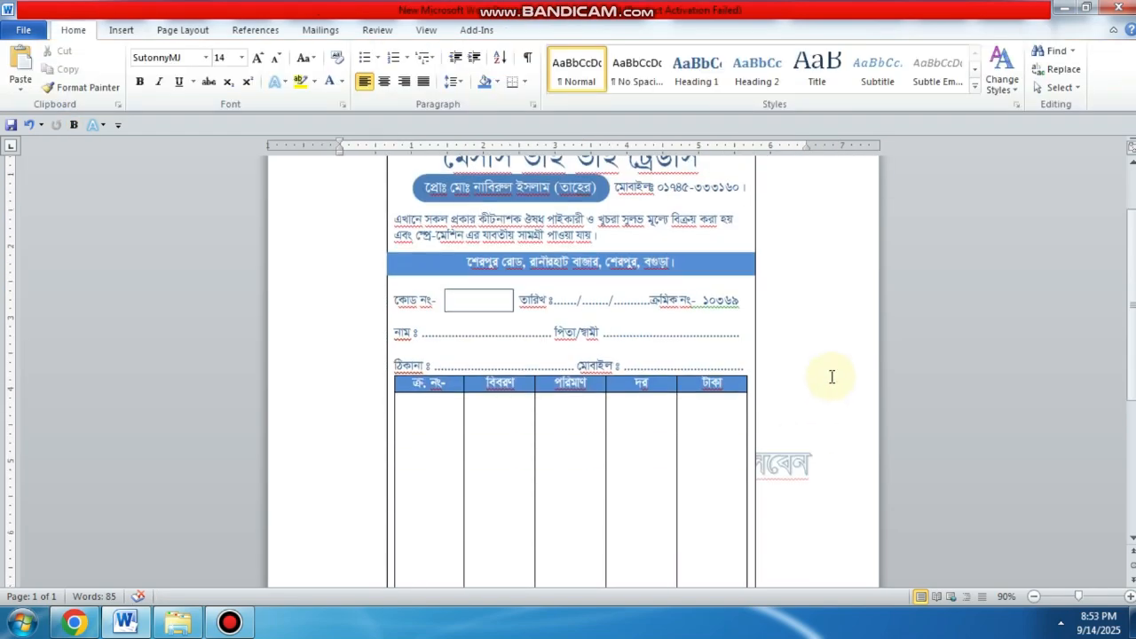
scroll(832, 378, down, 1)
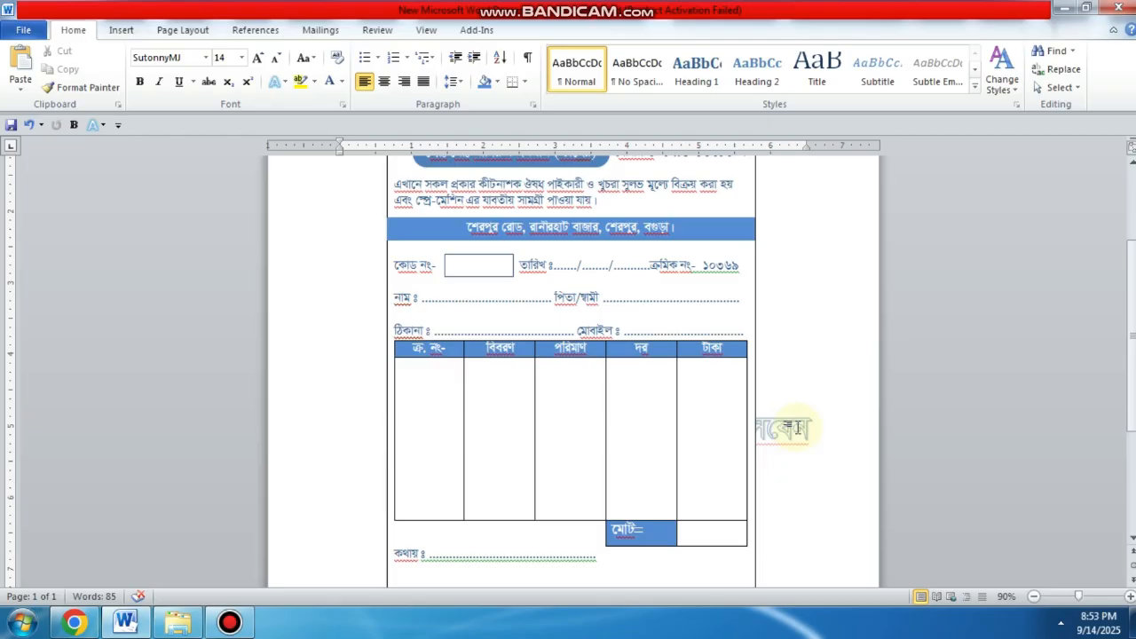
scroll(790, 399, up, 1)
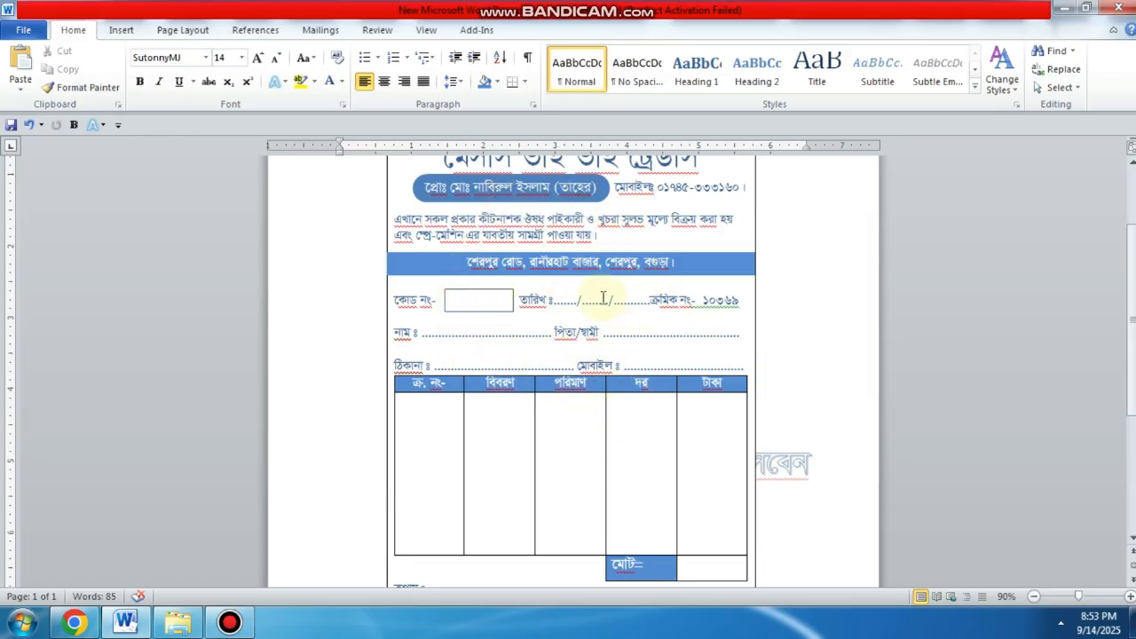
- Remove the fill from the large cash memo frame so that the thank-you WordArt behind it shows through
scroll(751, 228, up, 3)
click(730, 245)
click(730, 247)
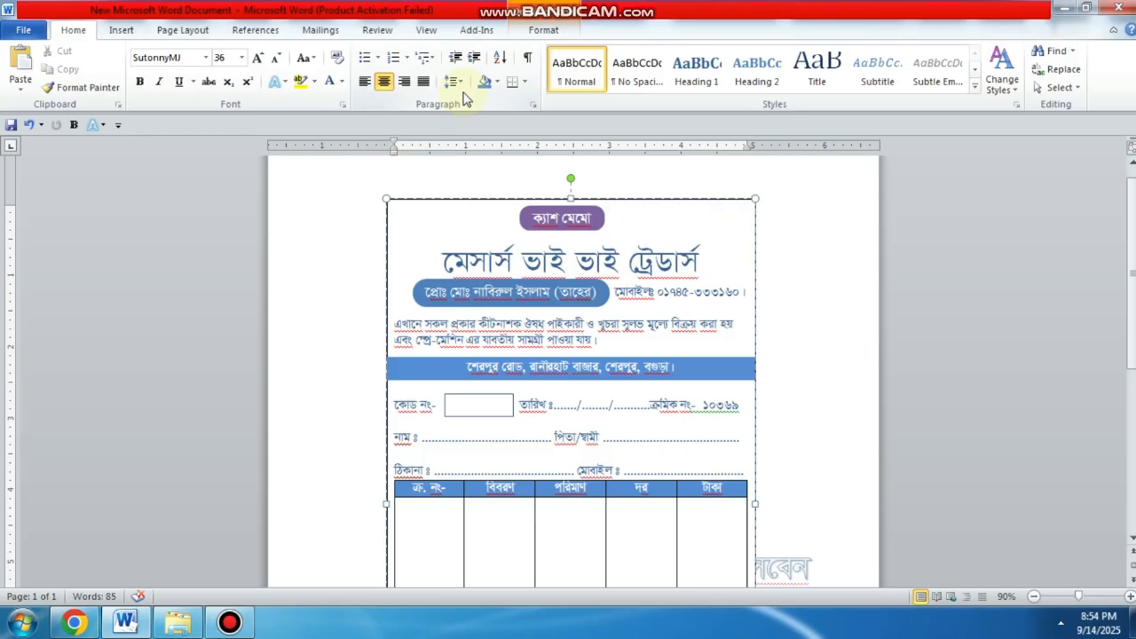
click(530, 34)
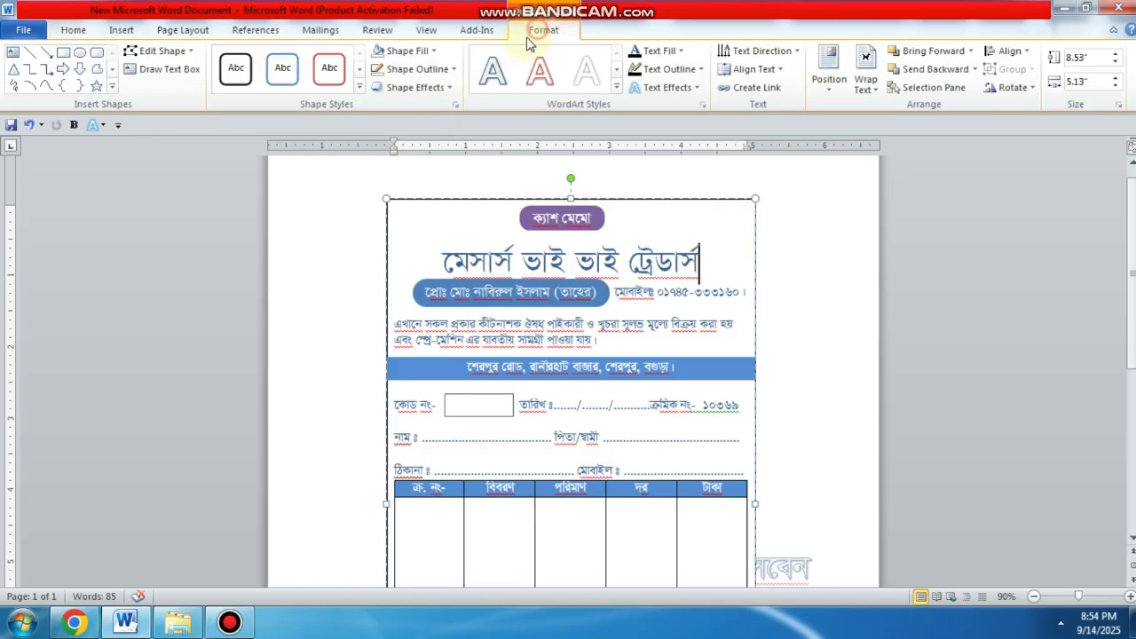
click(417, 50)
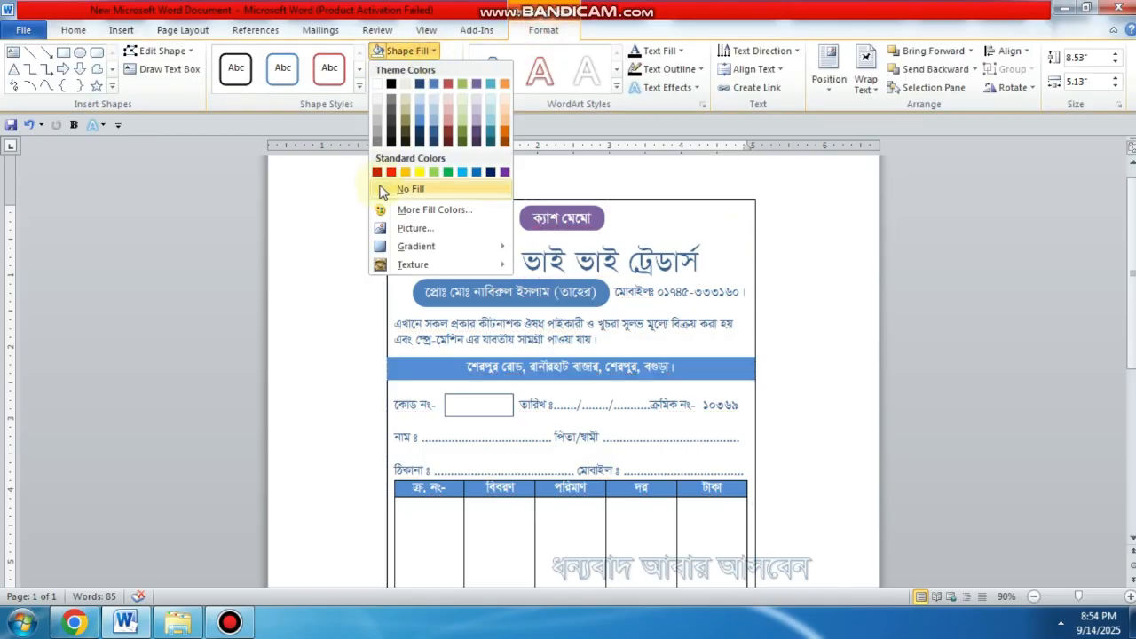
click(382, 189)
scroll(786, 427, down, 3)
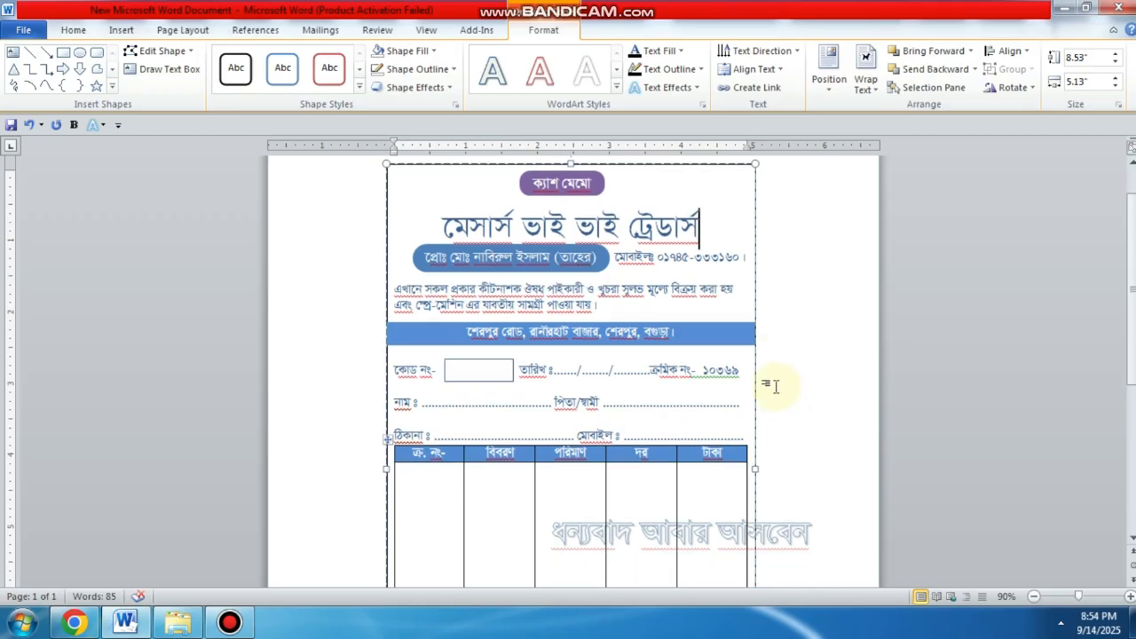
click(783, 429)
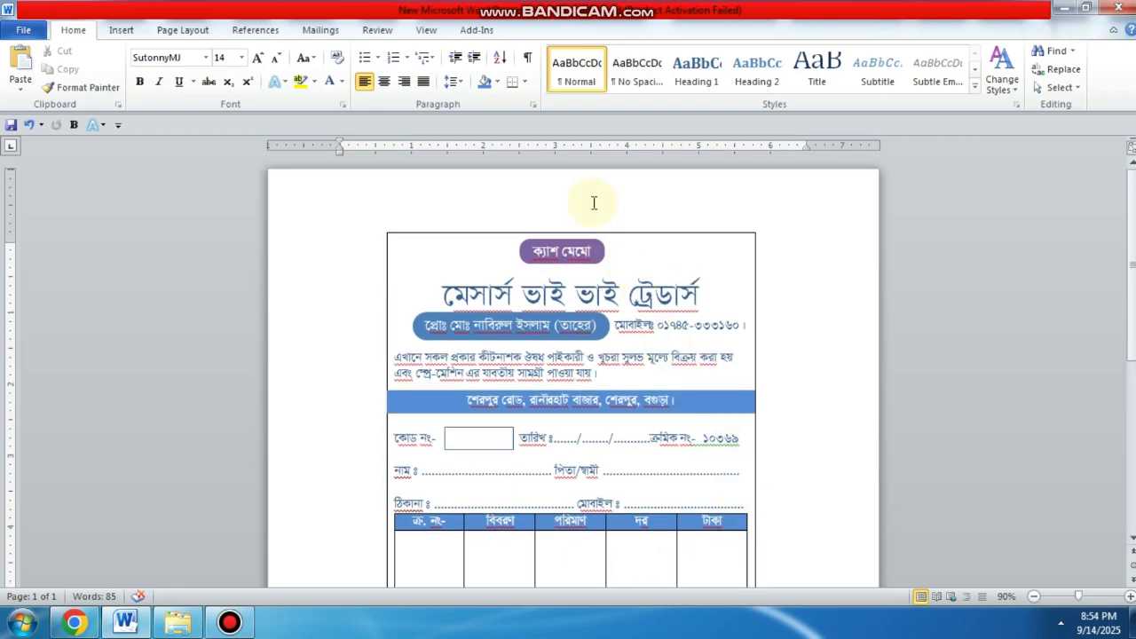
click(594, 200)
scroll(637, 283, down, 3)
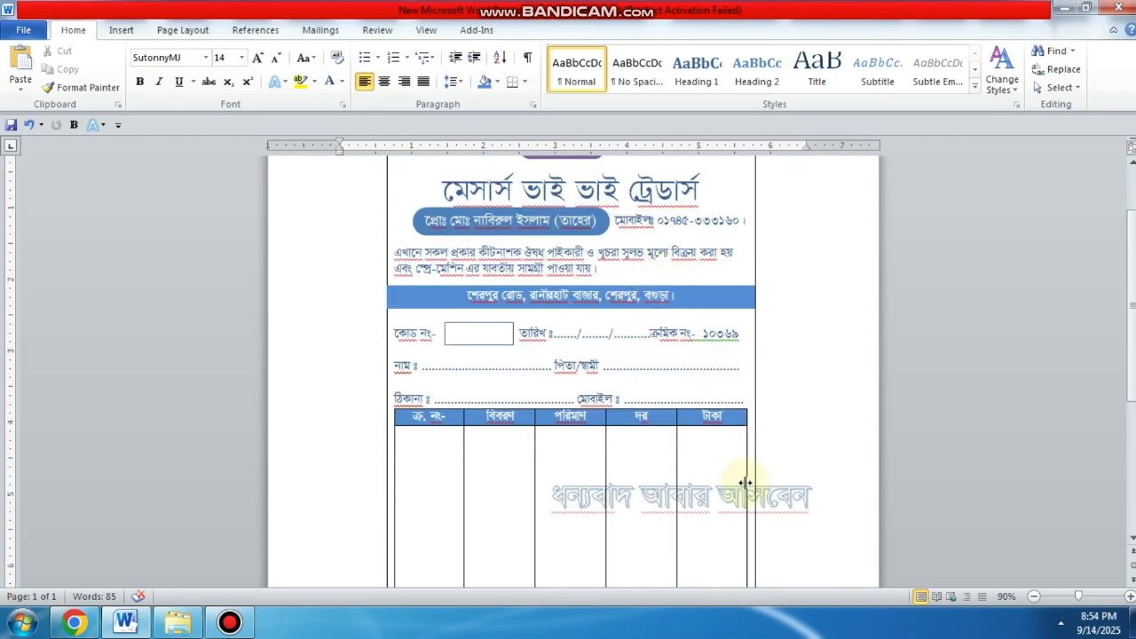
double_click(786, 500)
key(ctrl+z)
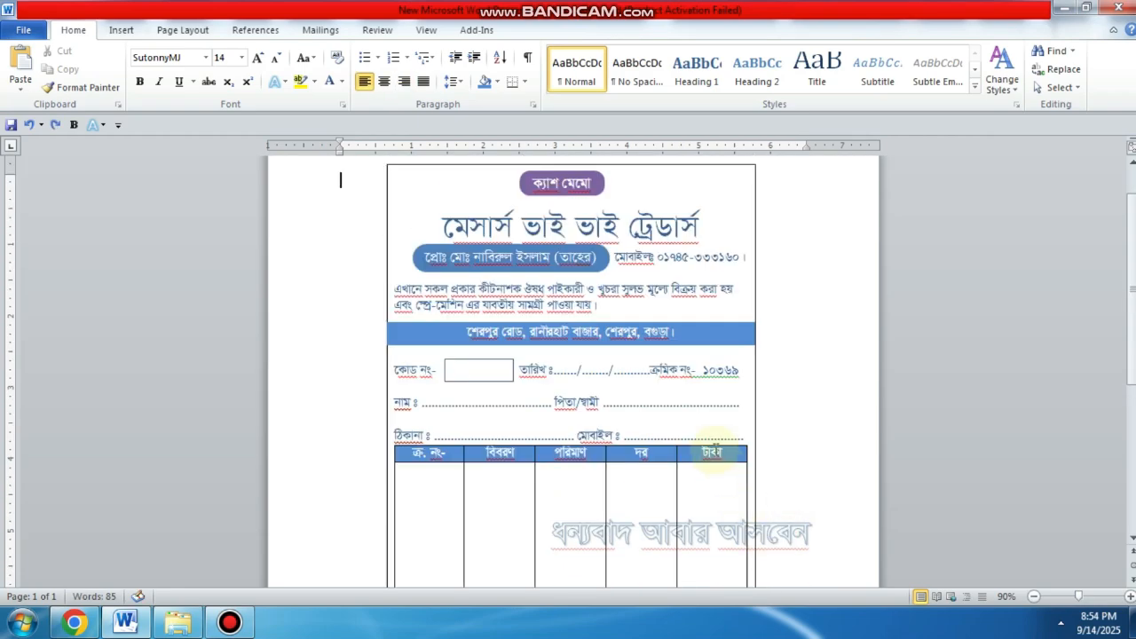
scroll(710, 452, down, 2)
click(703, 465)
scroll(698, 401, up, 3)
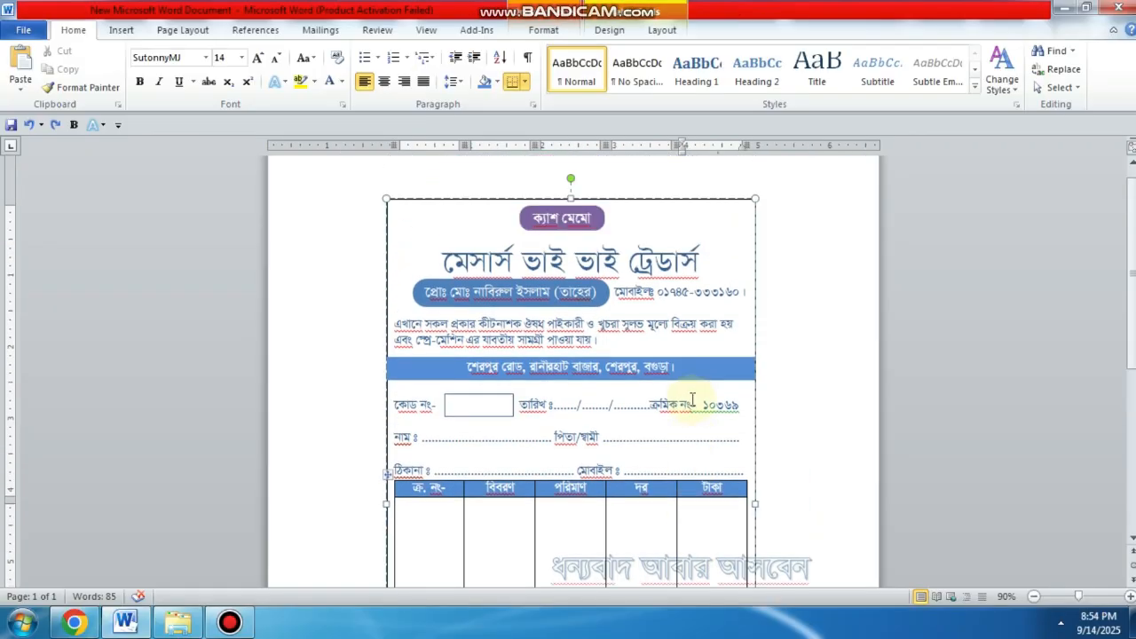
scroll(785, 460, down, 2)
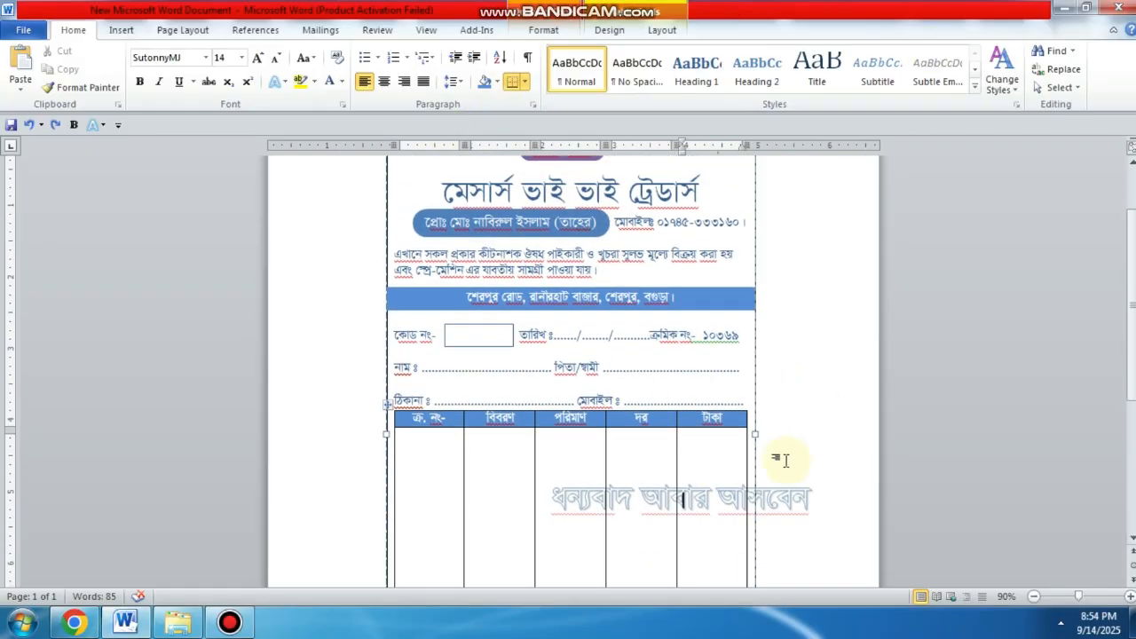
click(786, 499)
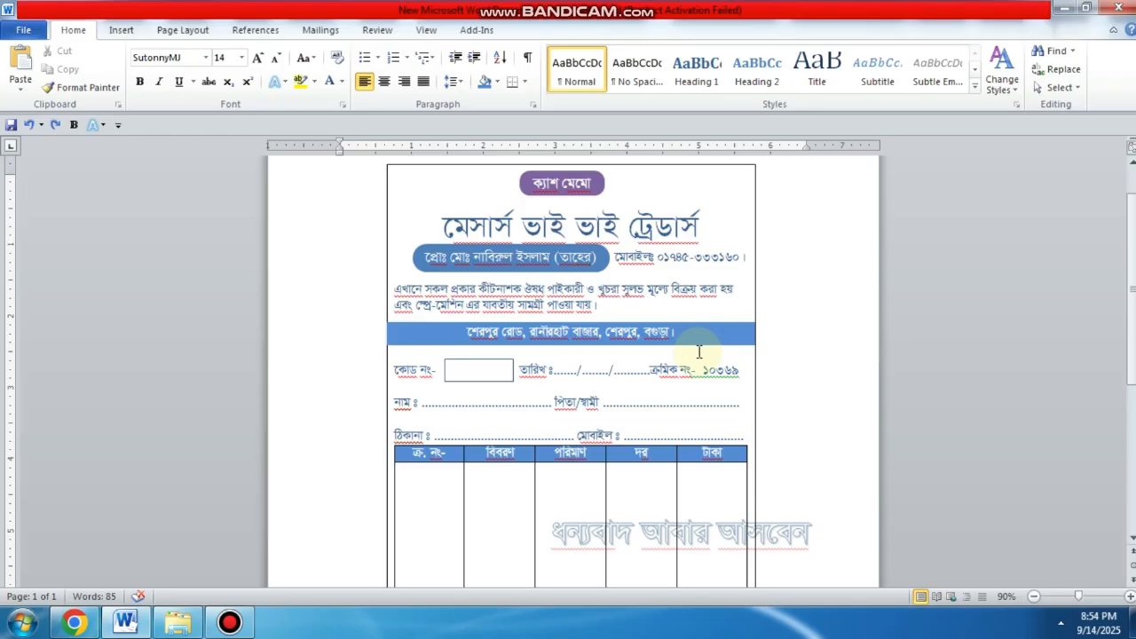
- Open the page header for editing and resize the thank-you WordArt to about 0.65" high and 4.29" wide, keeping its text on one line
click(127, 31)
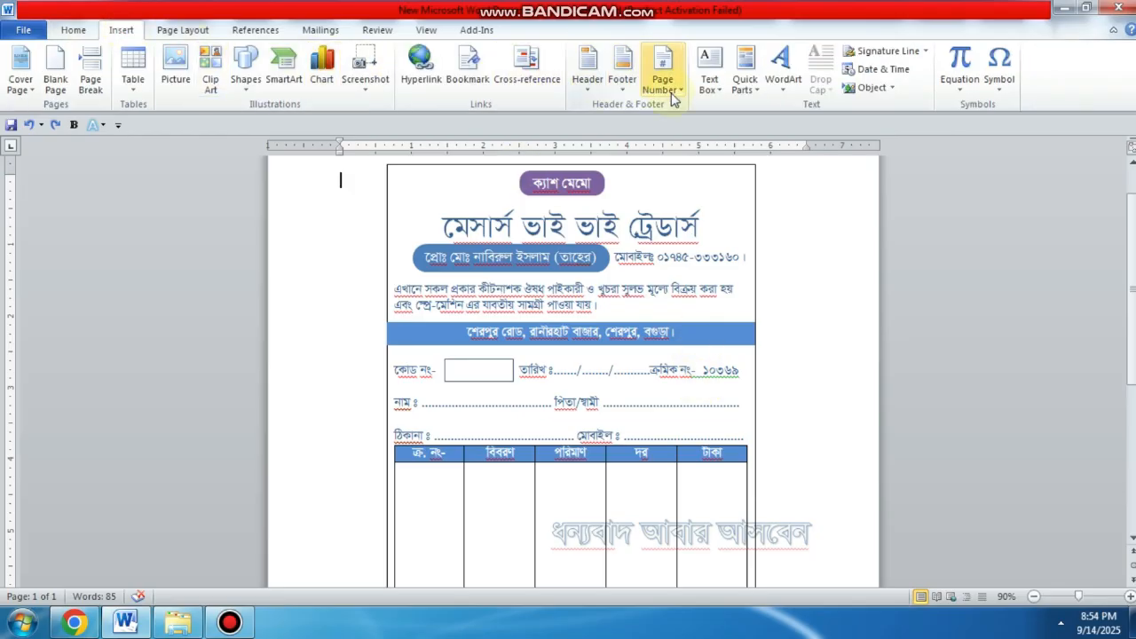
click(590, 92)
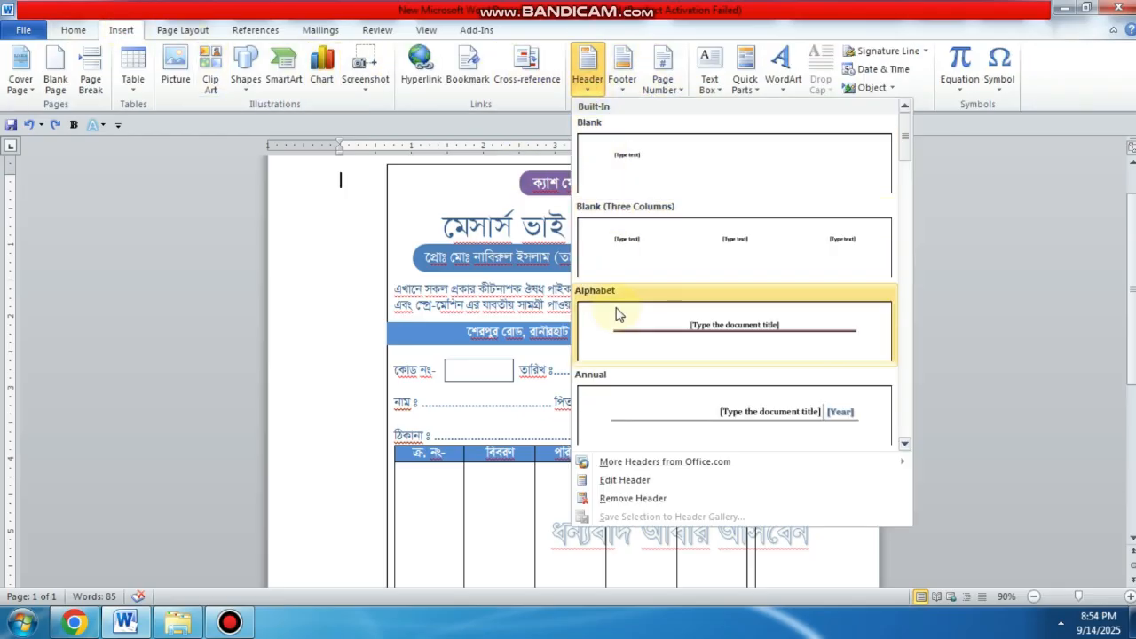
click(621, 480)
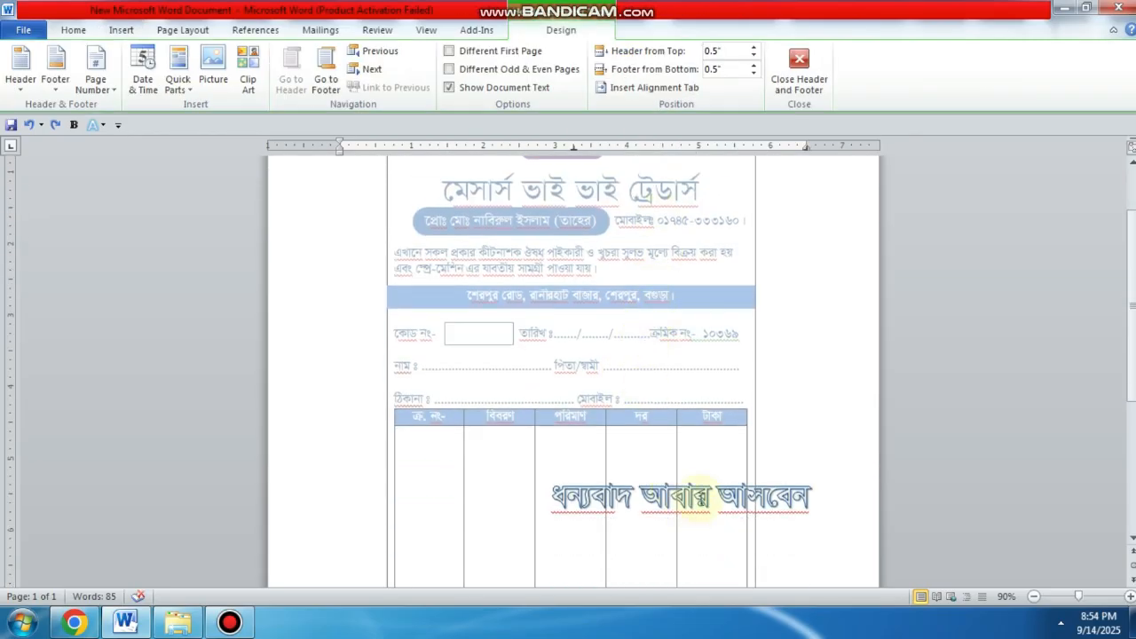
click(696, 500)
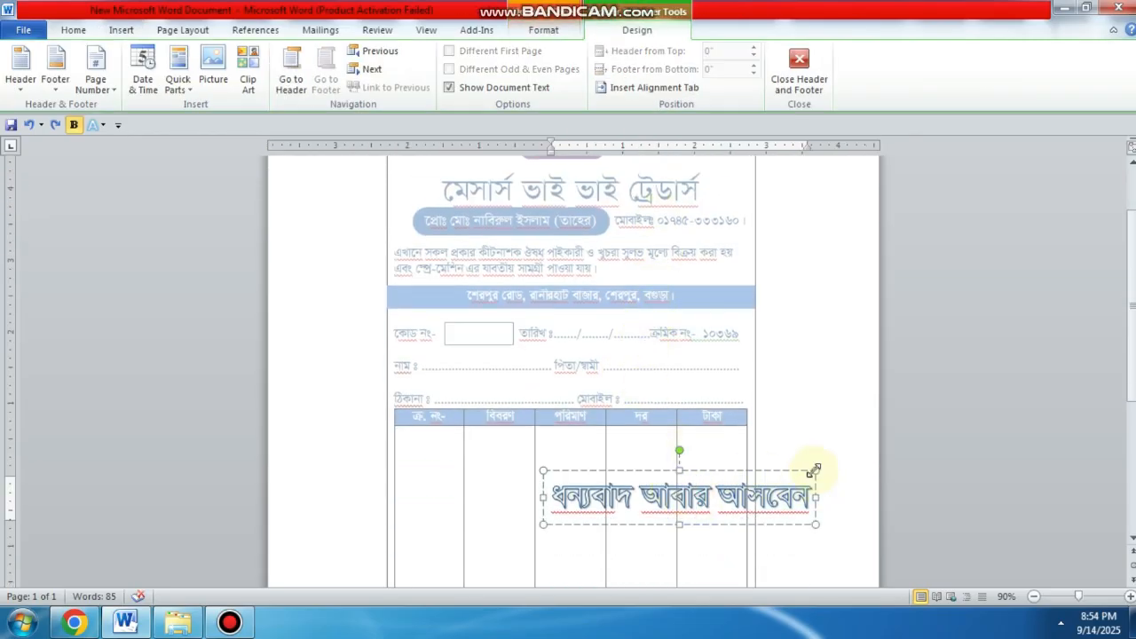
drag(814, 471, 718, 477)
scroll(790, 426, down, 3)
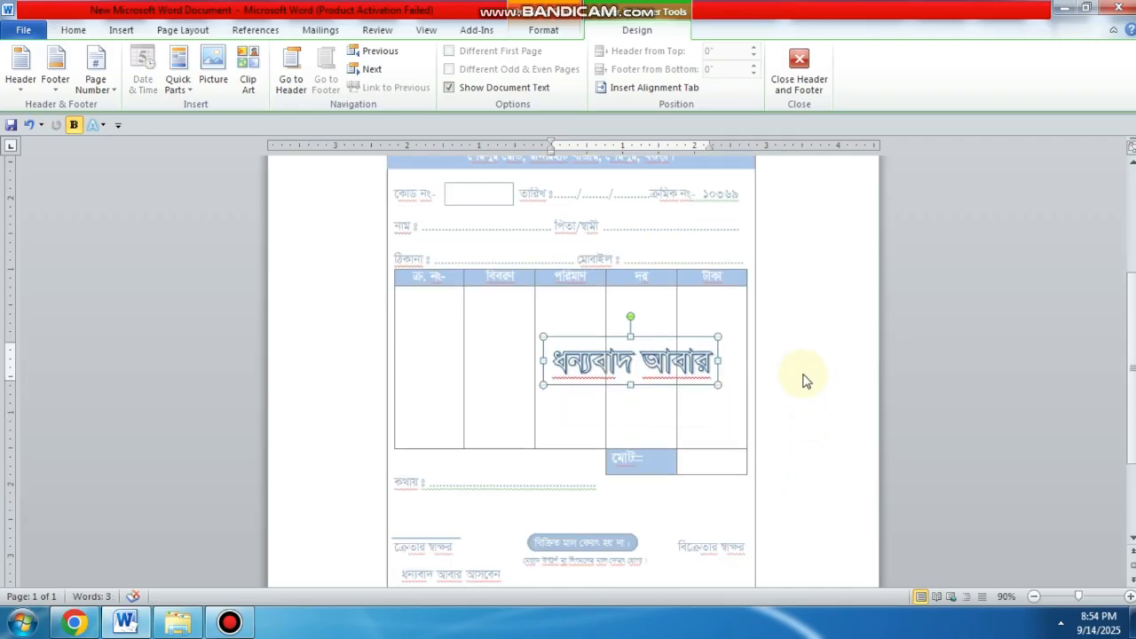
drag(717, 361, 844, 364)
click(693, 378)
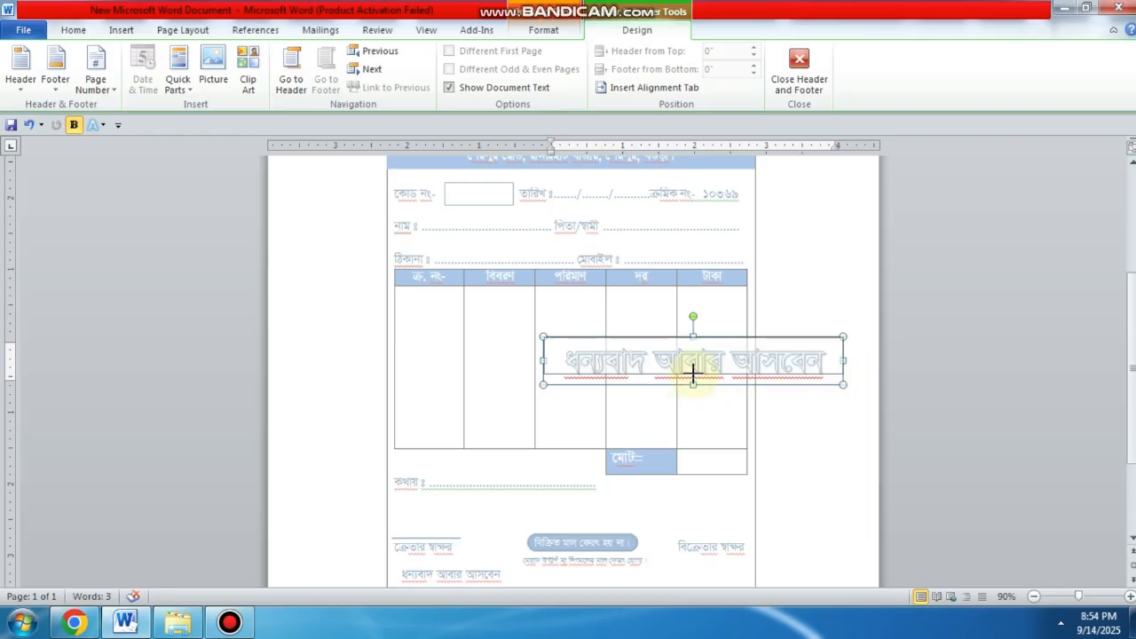
drag(694, 377, 691, 384)
- Rotate the thank-you WordArt counterclockwise into a rising diagonal and move it inside the memo frame across the item table
mouse_move(677, 318)
mouse_down()
mouse_move(651, 320)
mouse_move(675, 326)
mouse_up()
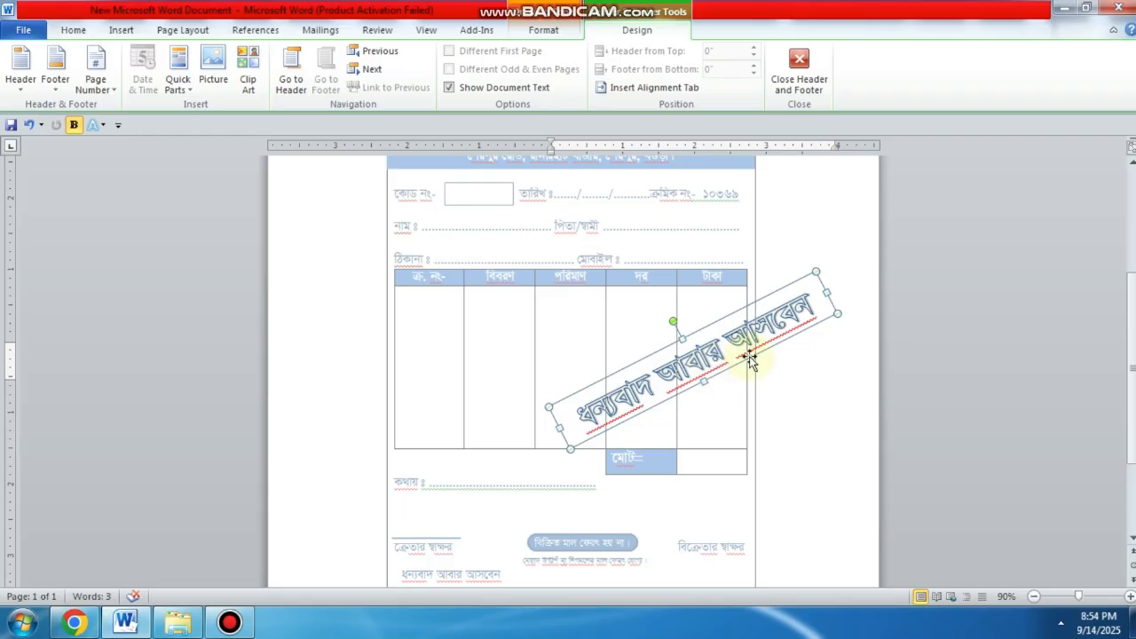
drag(757, 300, 615, 271)
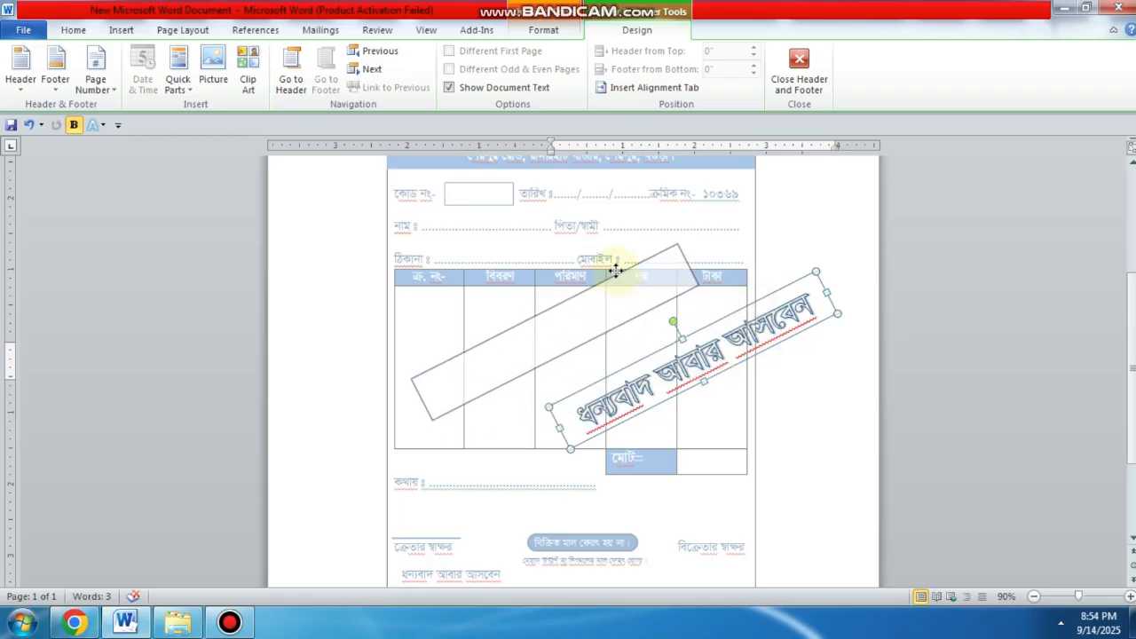
drag(614, 271, 611, 277)
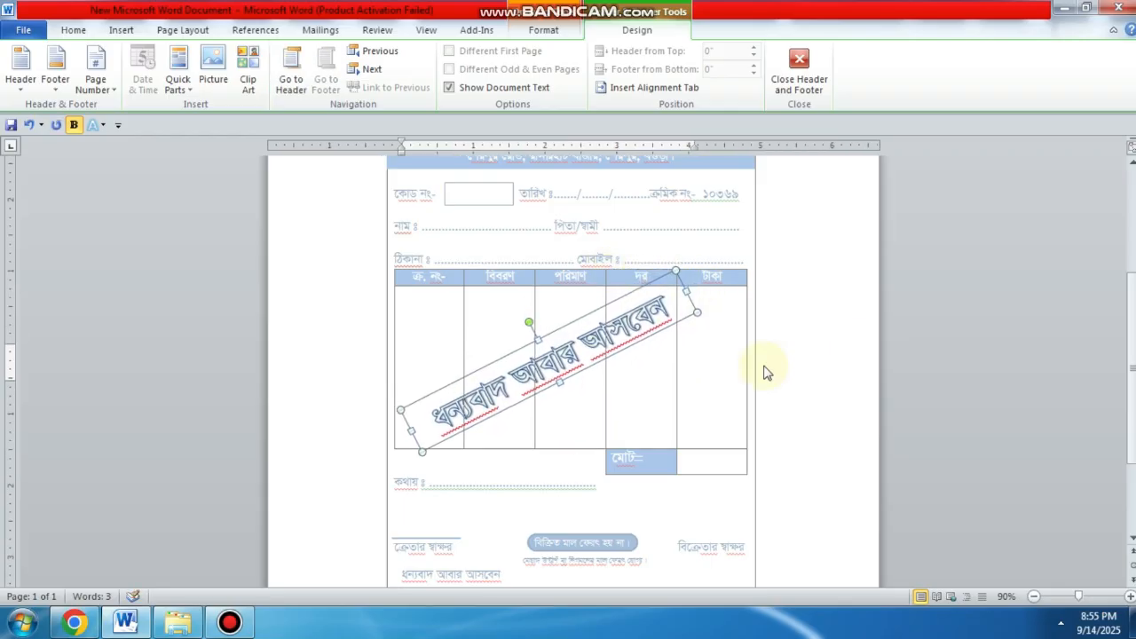
- Nudge the diagonal thank-you WordArt slightly left and down to fit it within the item table's body
key(ctrl+Left)
key(ctrl+Left)
key(ctrl+Left)
key(ctrl+Left)
key(ctrl+Left)
key(ctrl+Left)
key(ctrl+Left)
key(ctrl+Left)
key(ctrl+Down)
key(ctrl+Down)
key(ctrl+Down)
key(ctrl+Down)
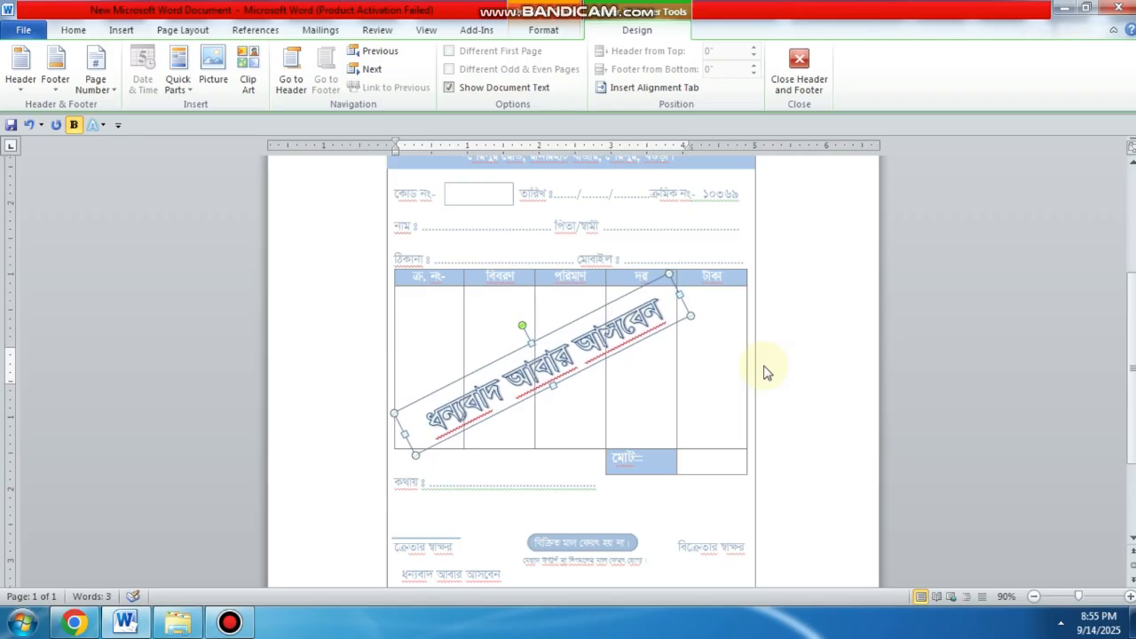
key(ctrl+Down)
key(ctrl+Down)
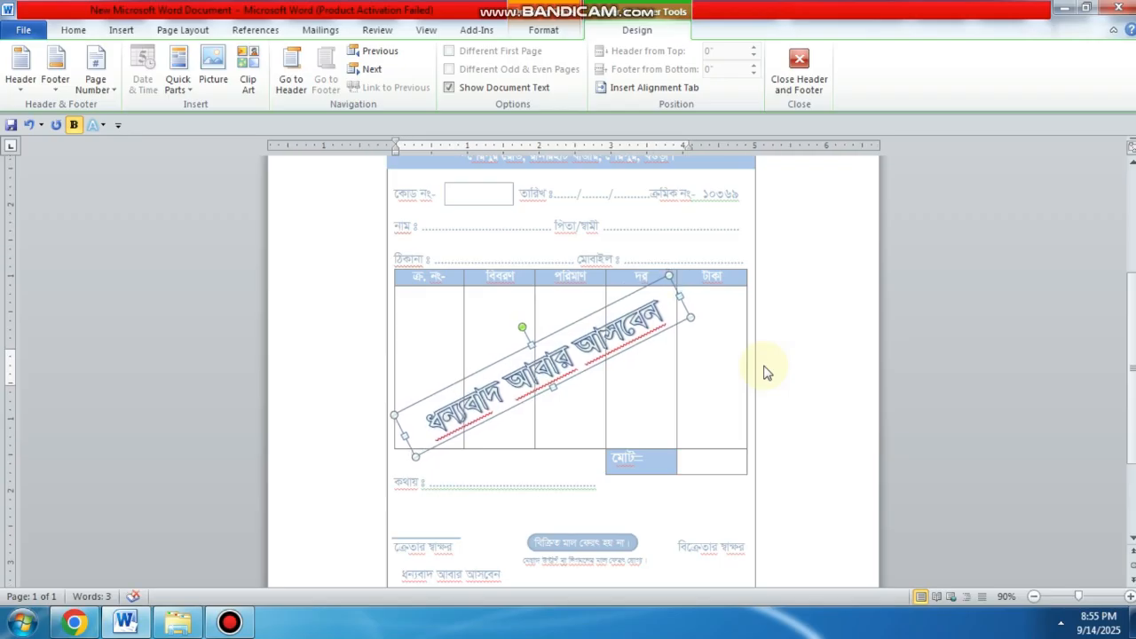
key(ctrl+Left)
key(ctrl+Left)
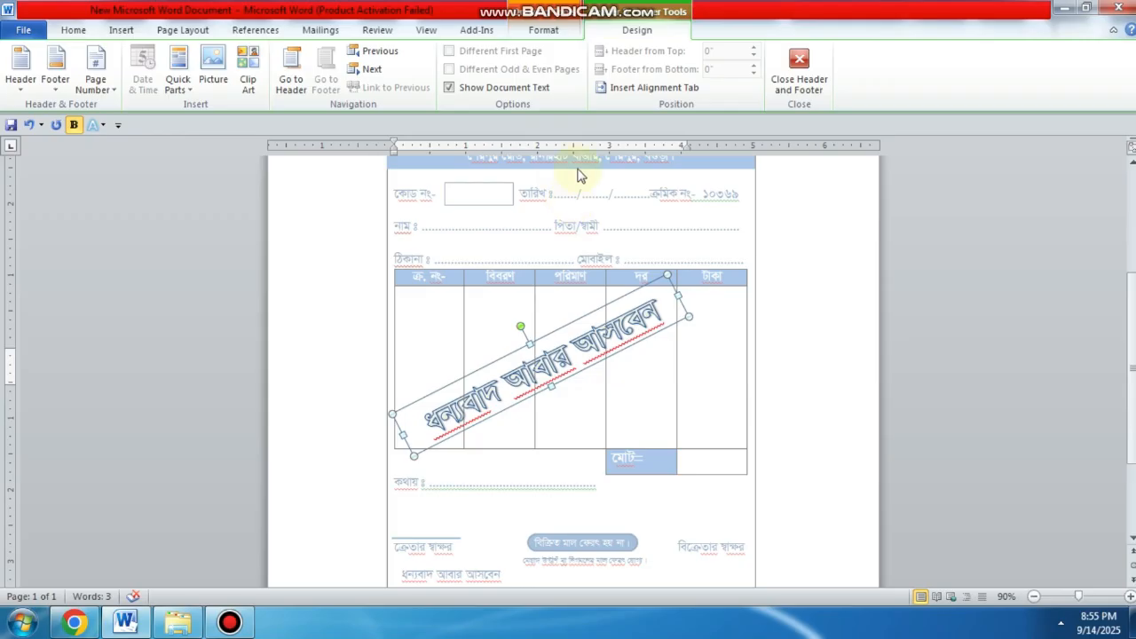
- Set the thank-you WordArt's shape outline to No Outline and return from header editing to the document body
click(566, 30)
click(448, 75)
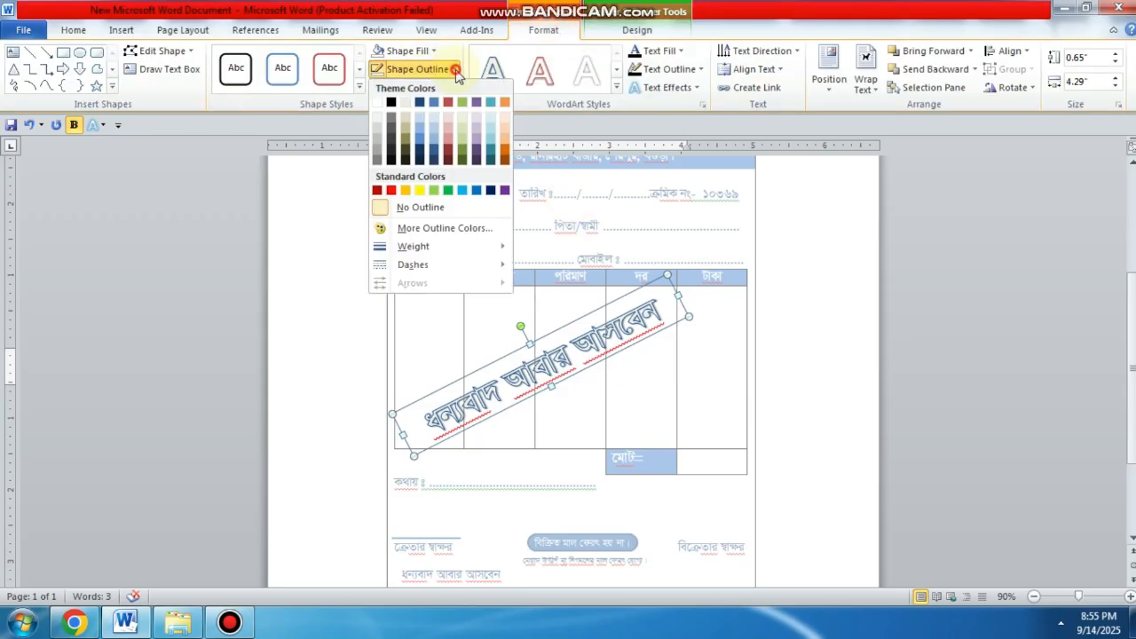
click(396, 209)
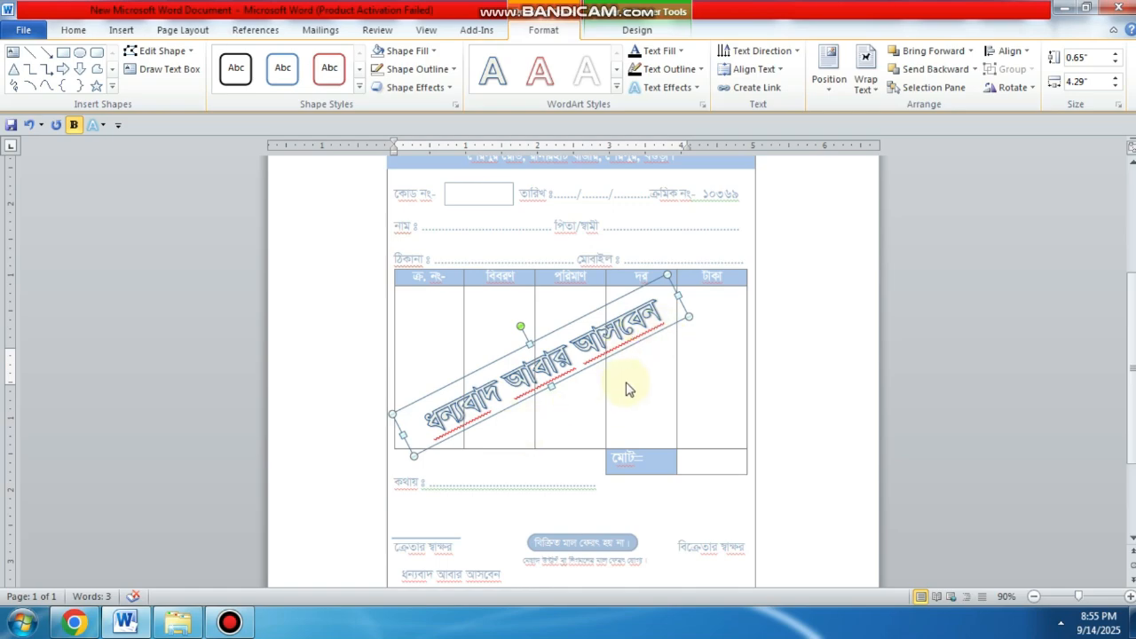
click(632, 31)
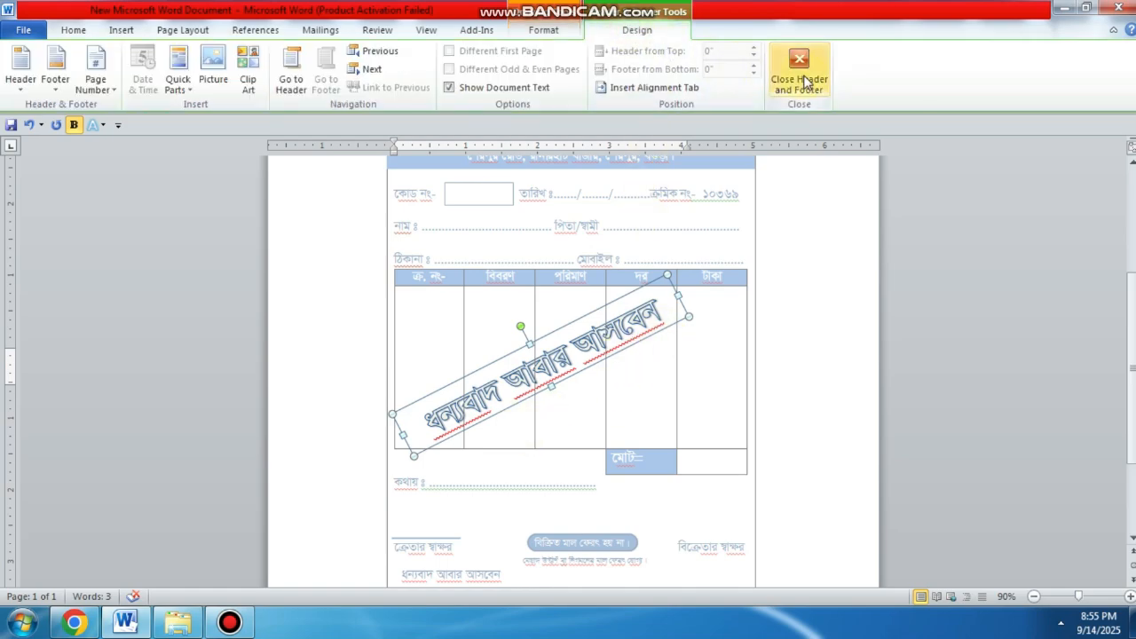
click(802, 69)
scroll(619, 504, down, 2)
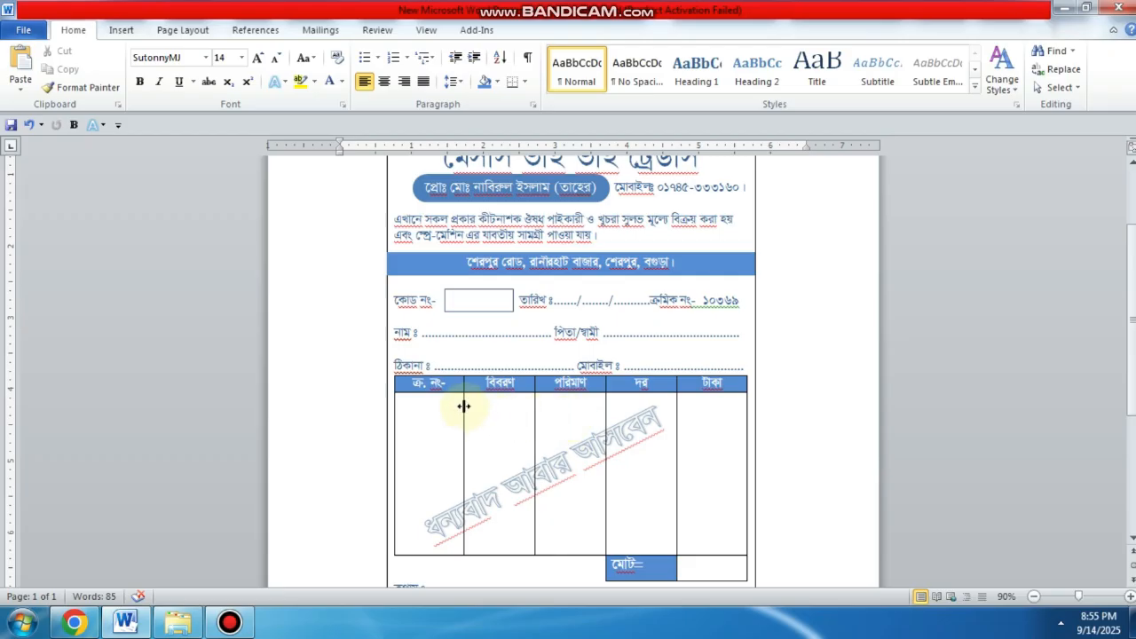
- Narrow the "ক্র. নং-" column while keeping its heading on one line, and widen the "বিবরণ" column into the quantity column
drag(464, 406, 434, 431)
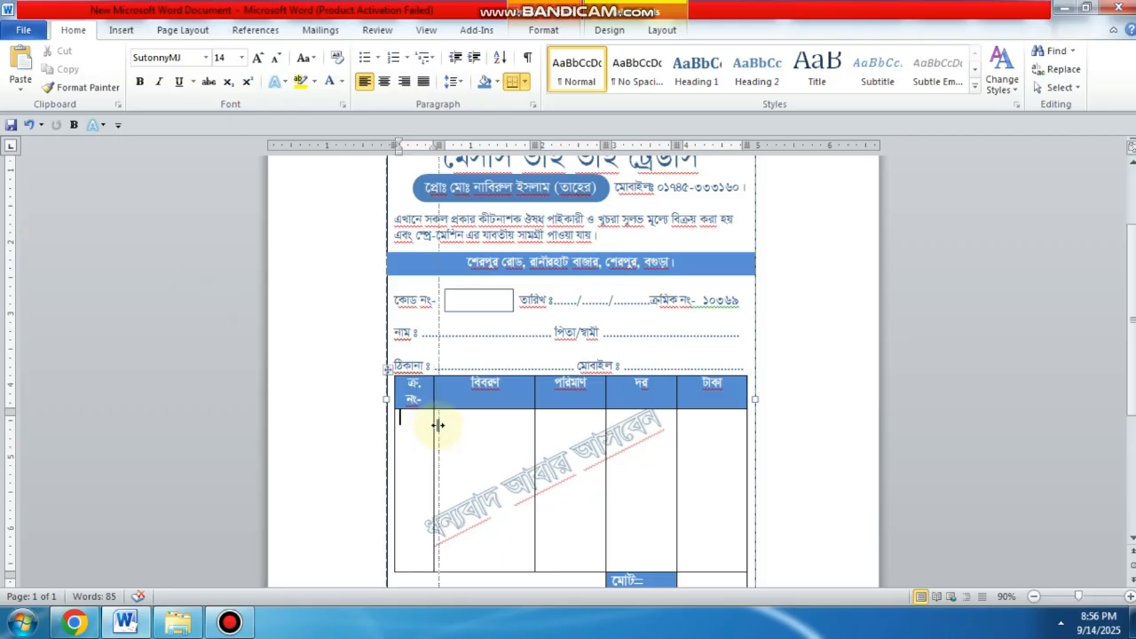
double_click(435, 424)
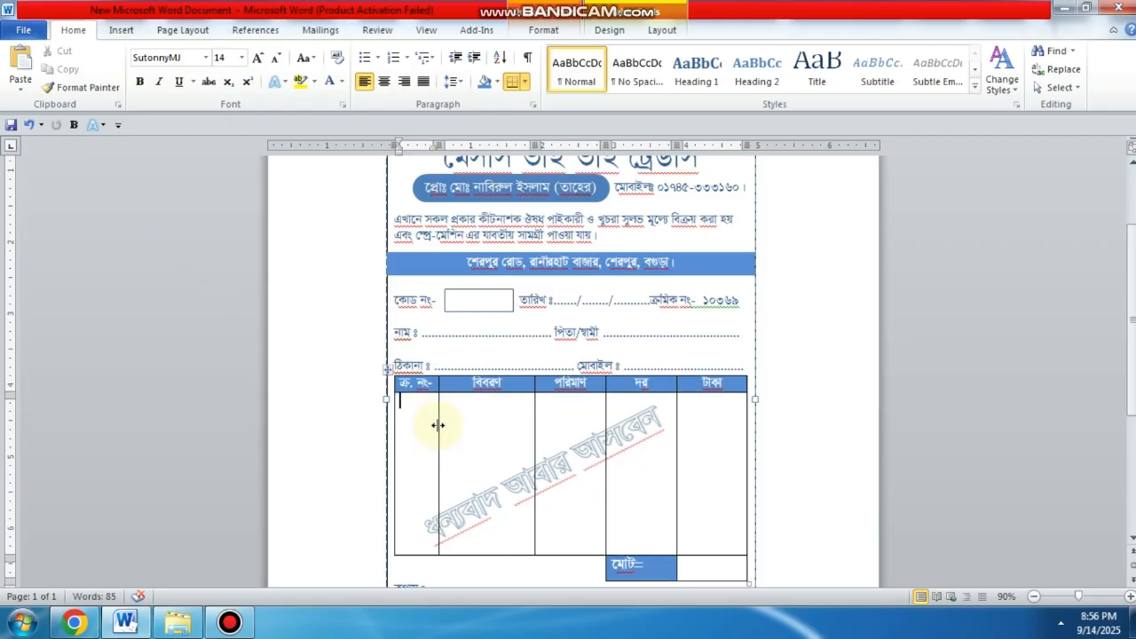
drag(533, 406, 556, 410)
click(552, 400)
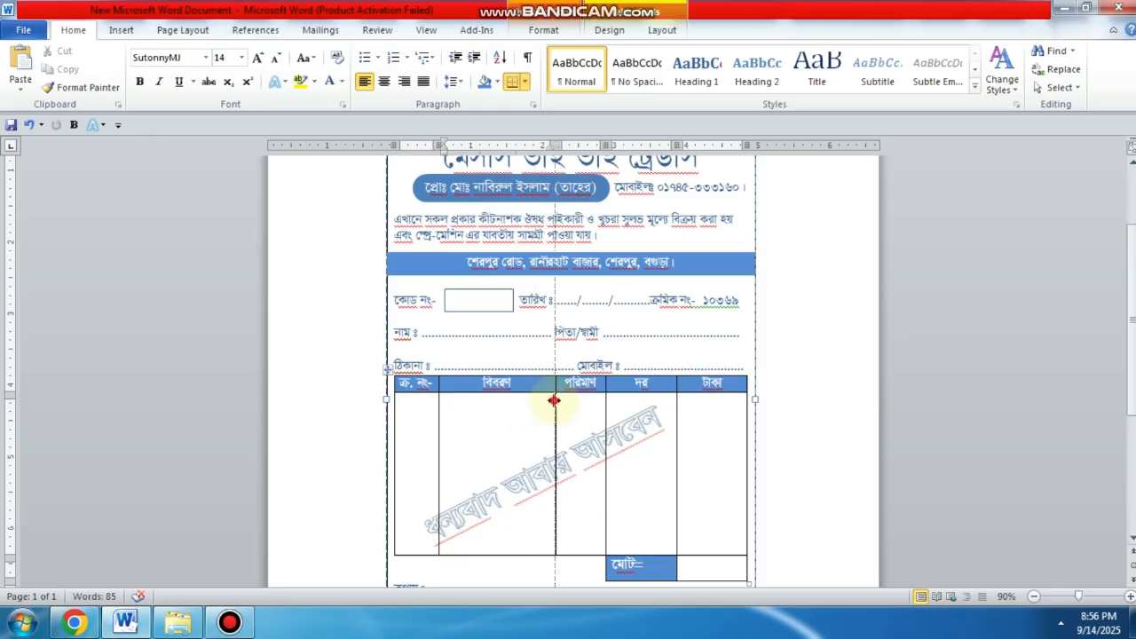
drag(556, 405, 561, 405)
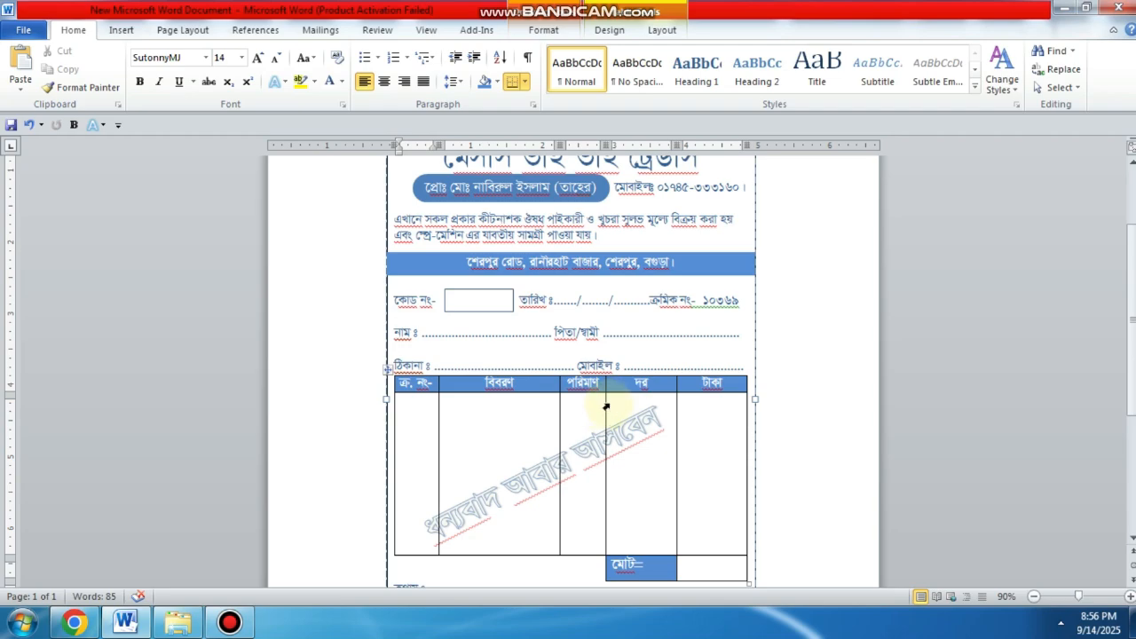
- Narrow the "দর" column by moving its left border right, and widen the "বিবরণ" column further into the "পরিমাণ" column
drag(604, 405, 630, 410)
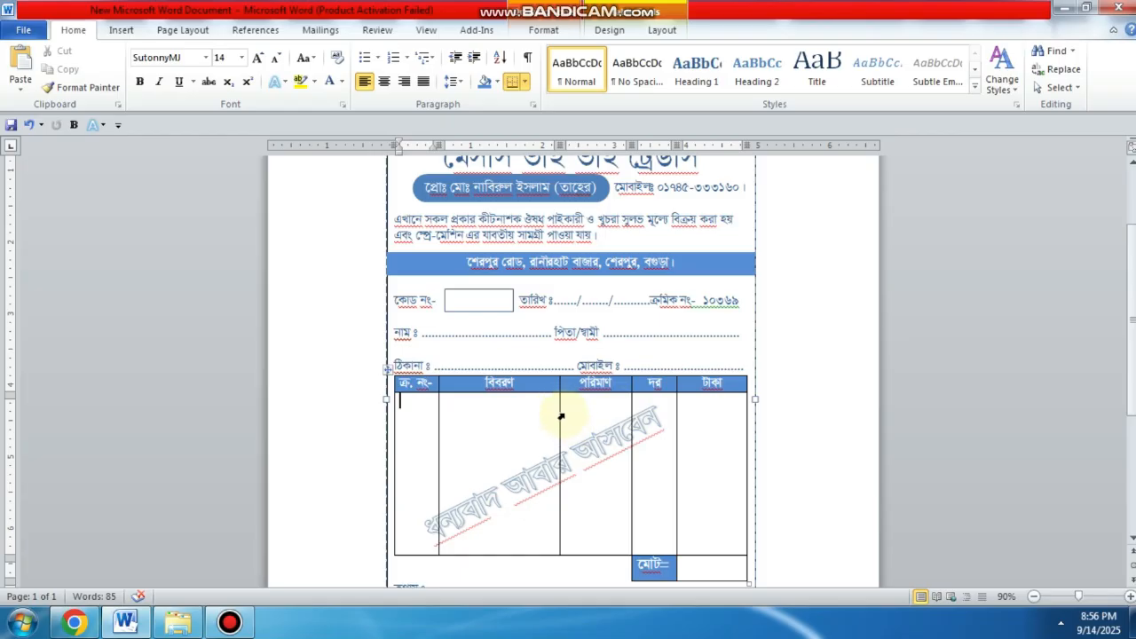
drag(561, 414, 578, 413)
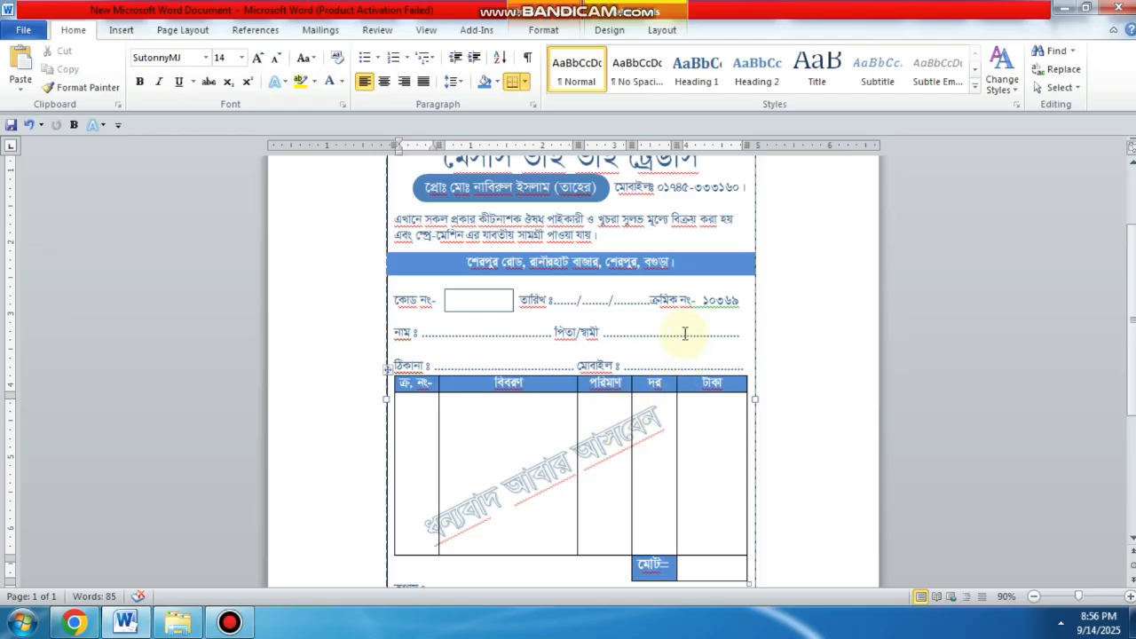
scroll(694, 328, down, 3)
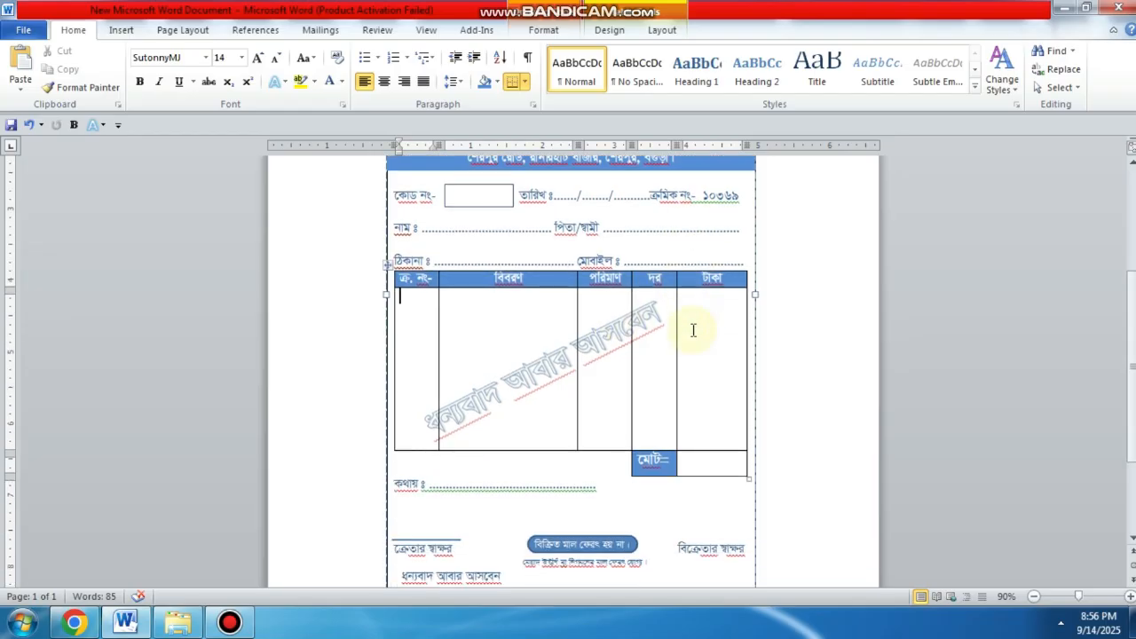
scroll(655, 330, up, 1)
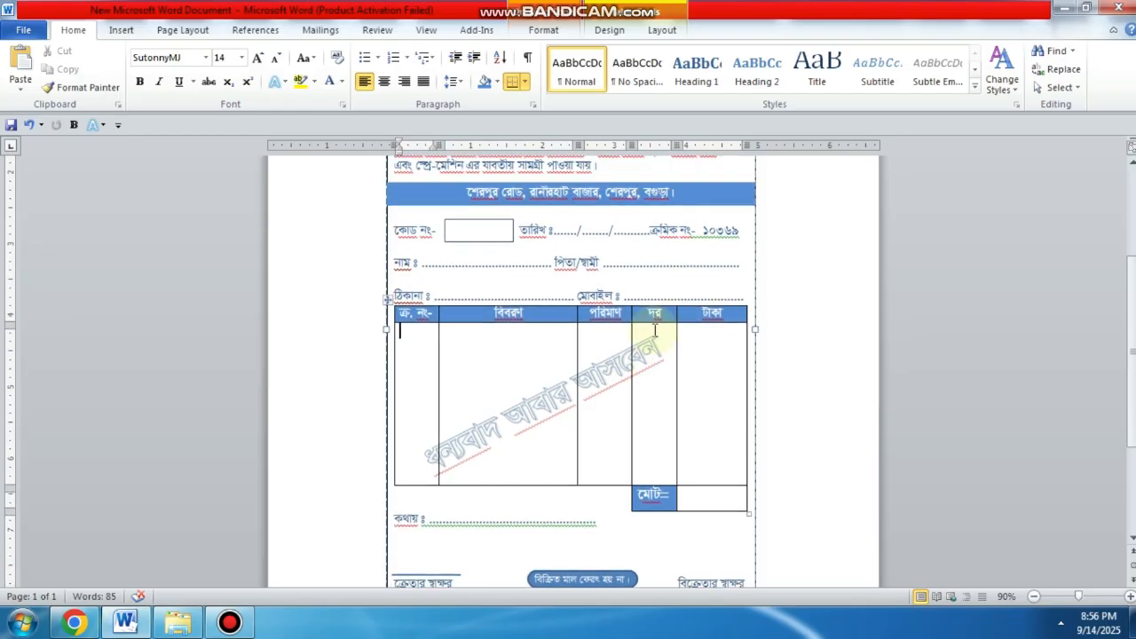
click(604, 380)
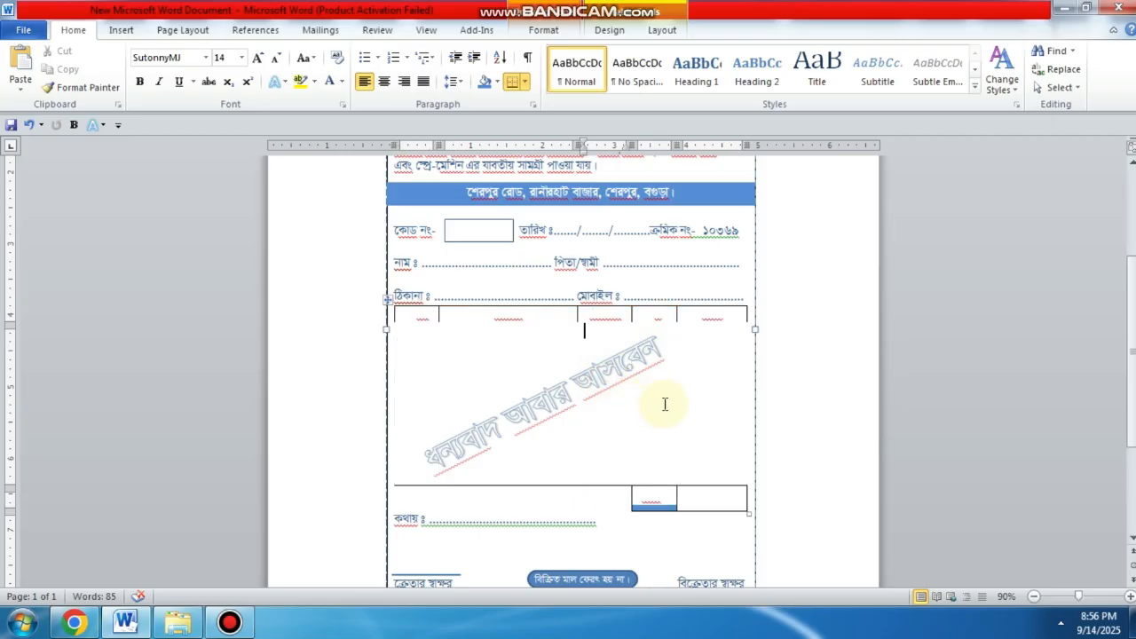
- Delete the plain "ধন্যবাদ আবার আসবেন" line beneath the buyer's signature label, keeping the diagonal WordArt
click(634, 307)
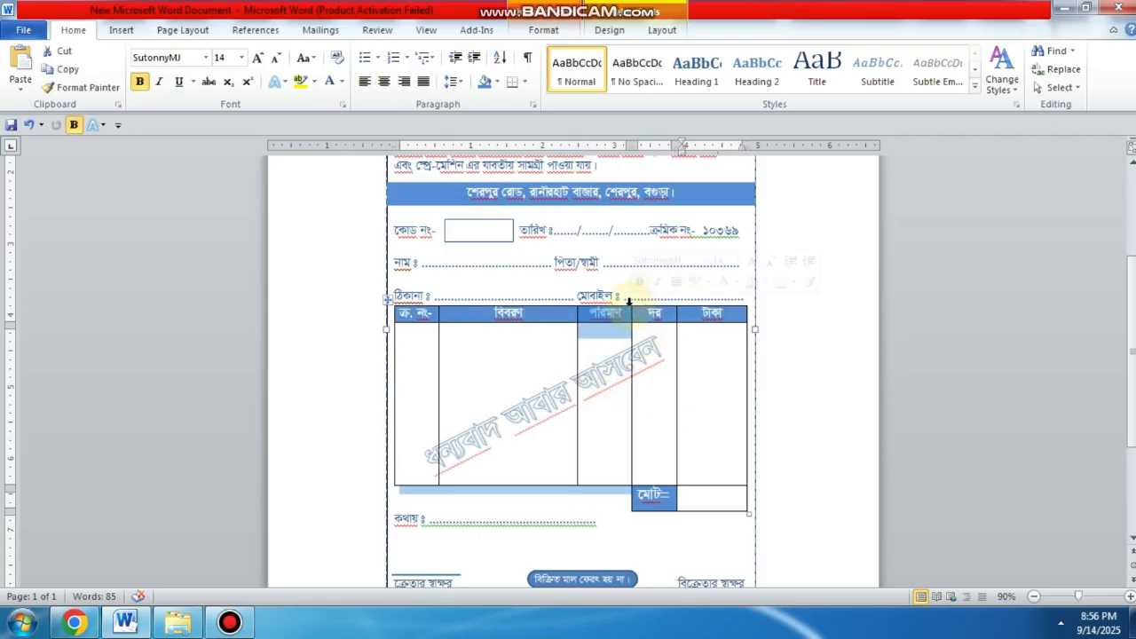
click(819, 353)
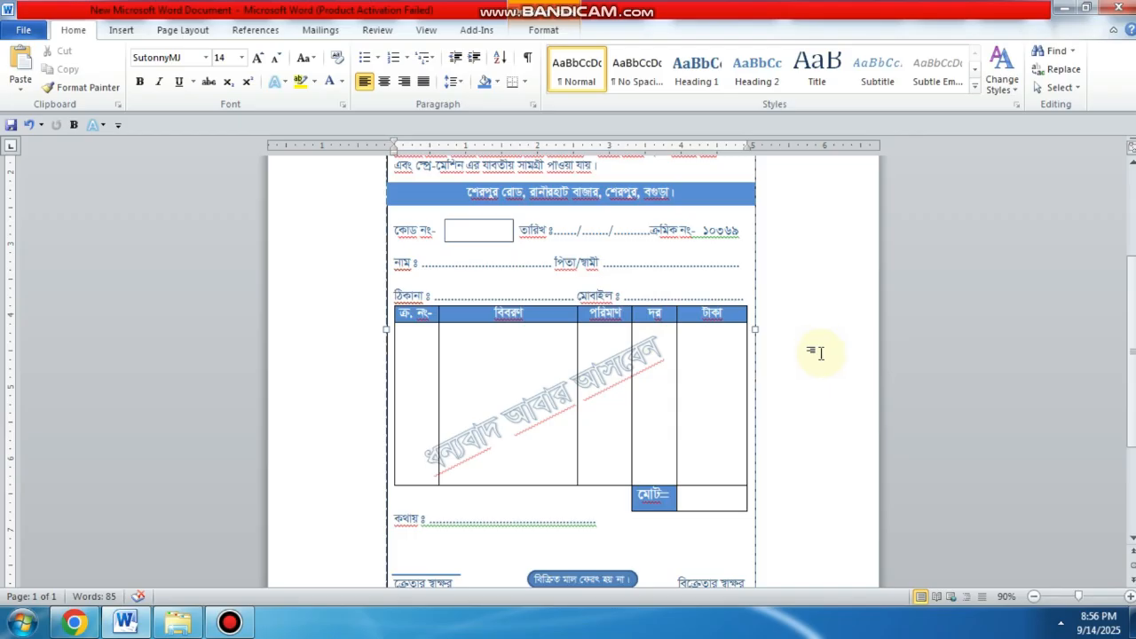
scroll(818, 337, down, 3)
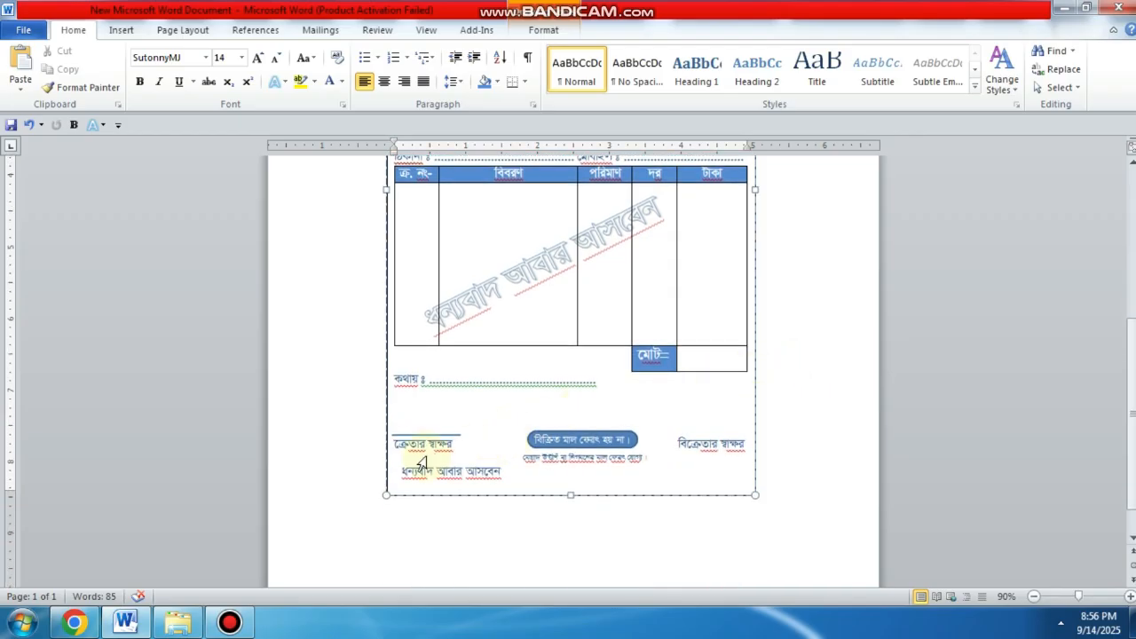
drag(500, 473, 401, 474)
key(Delete)
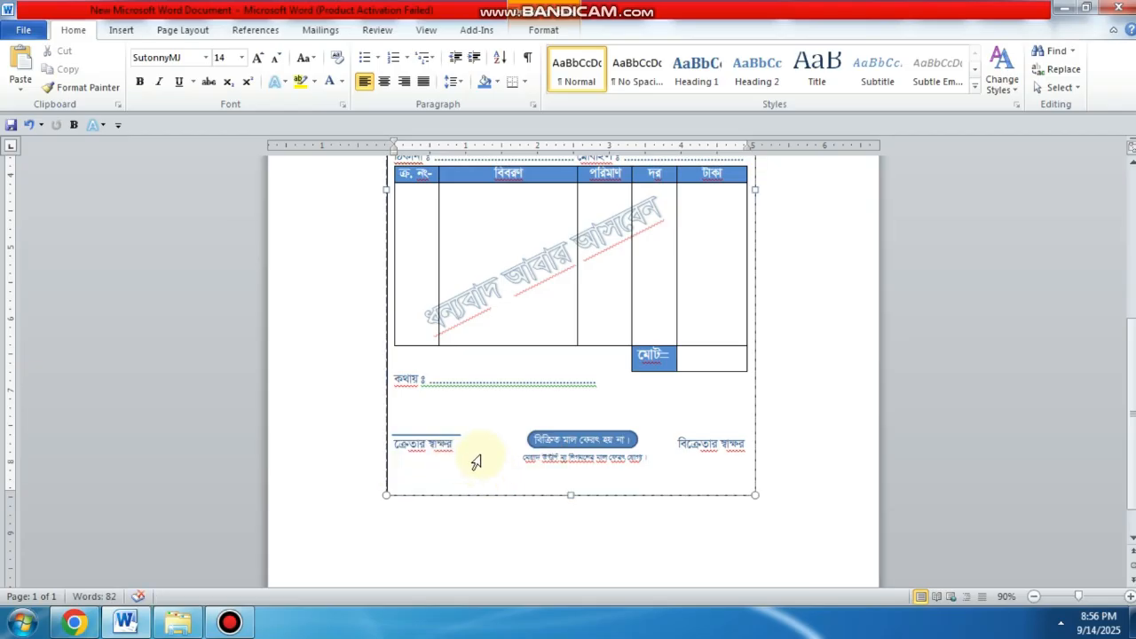
- Review the cash memo from its heading down to the signature area, checking the item table and watermark layout
scroll(771, 408, up, 3)
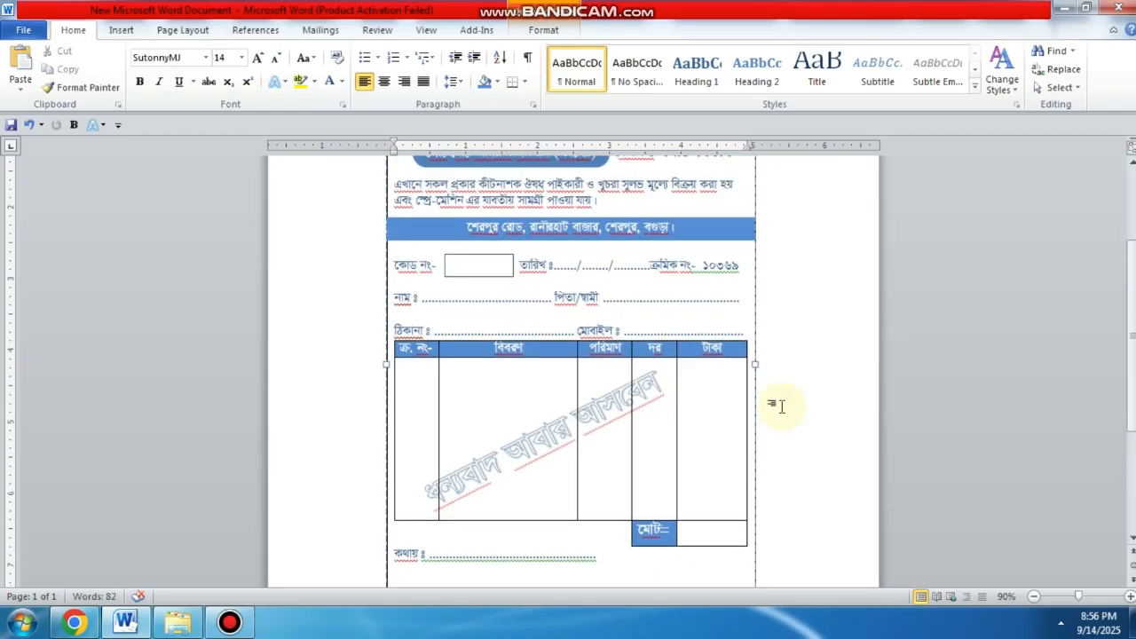
click(568, 433)
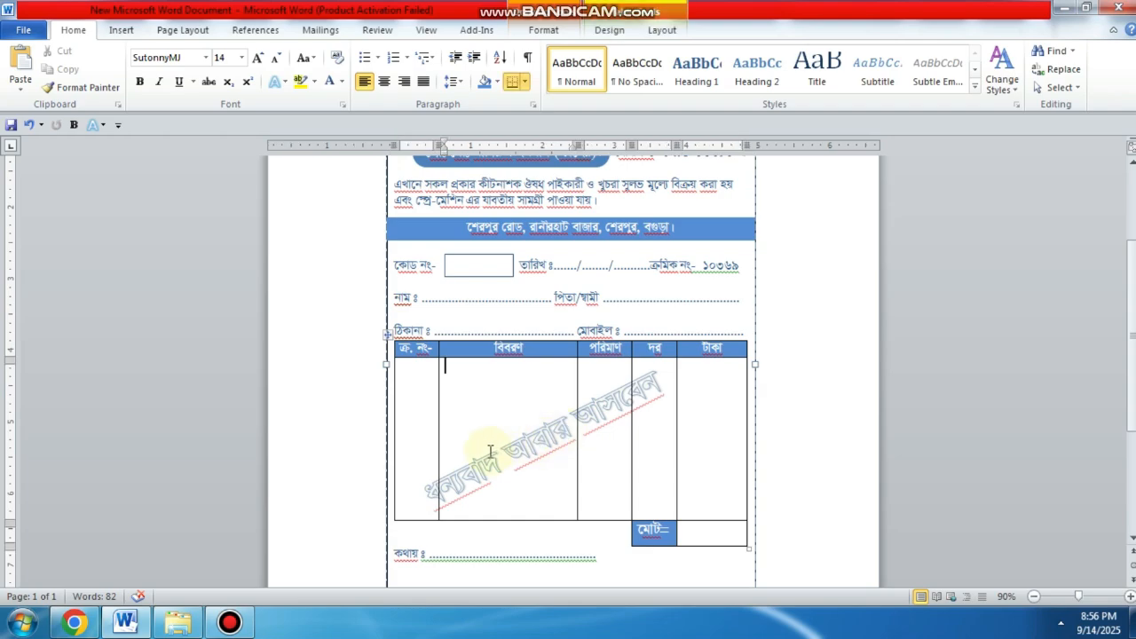
scroll(479, 437, up, 3)
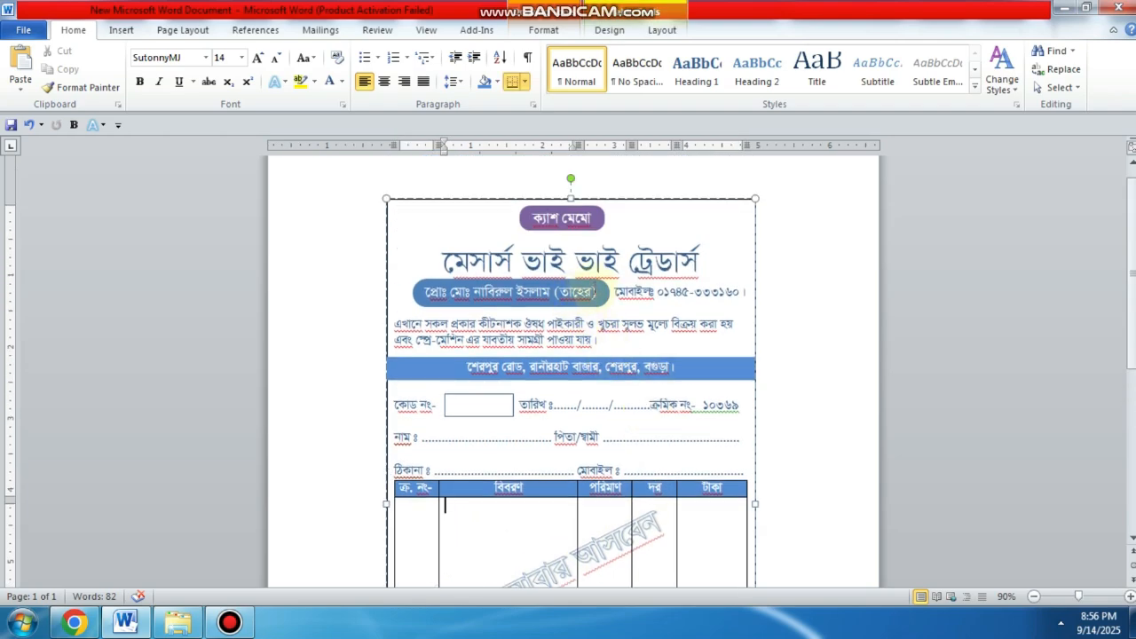
scroll(616, 264, down, 2)
scroll(617, 264, up, 1)
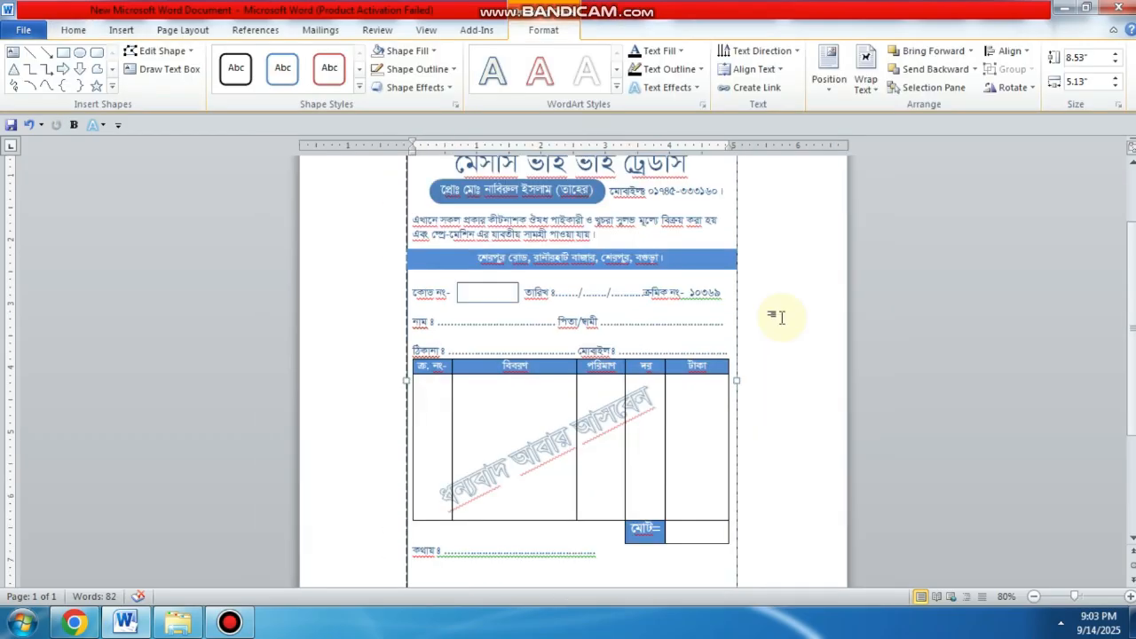
scroll(768, 323, down, 3)
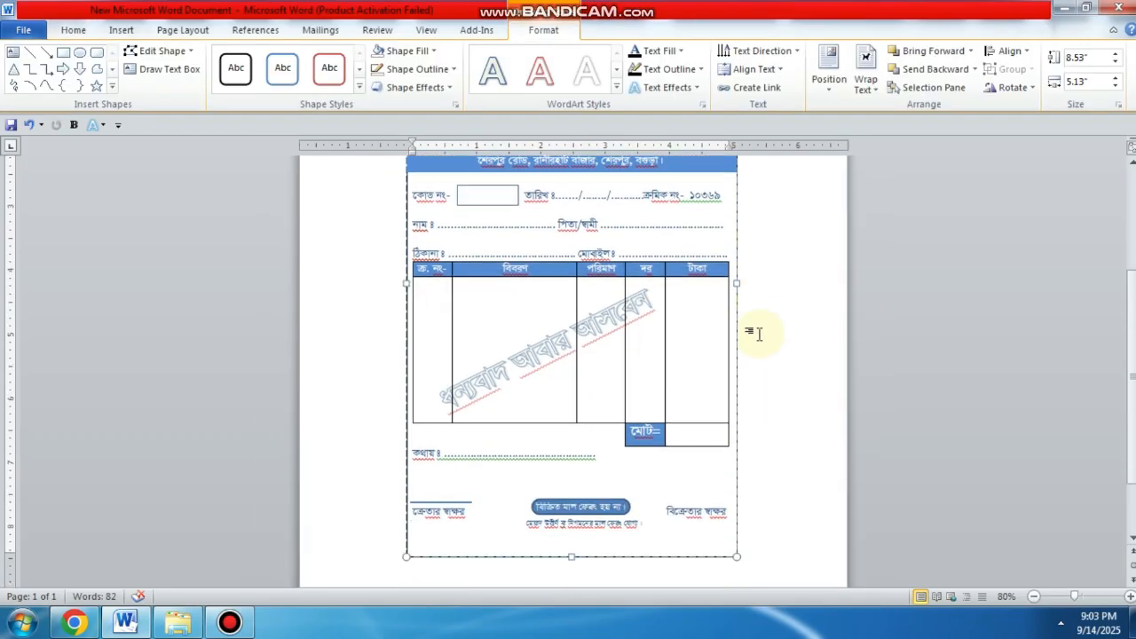
scroll(753, 330, up, 4)
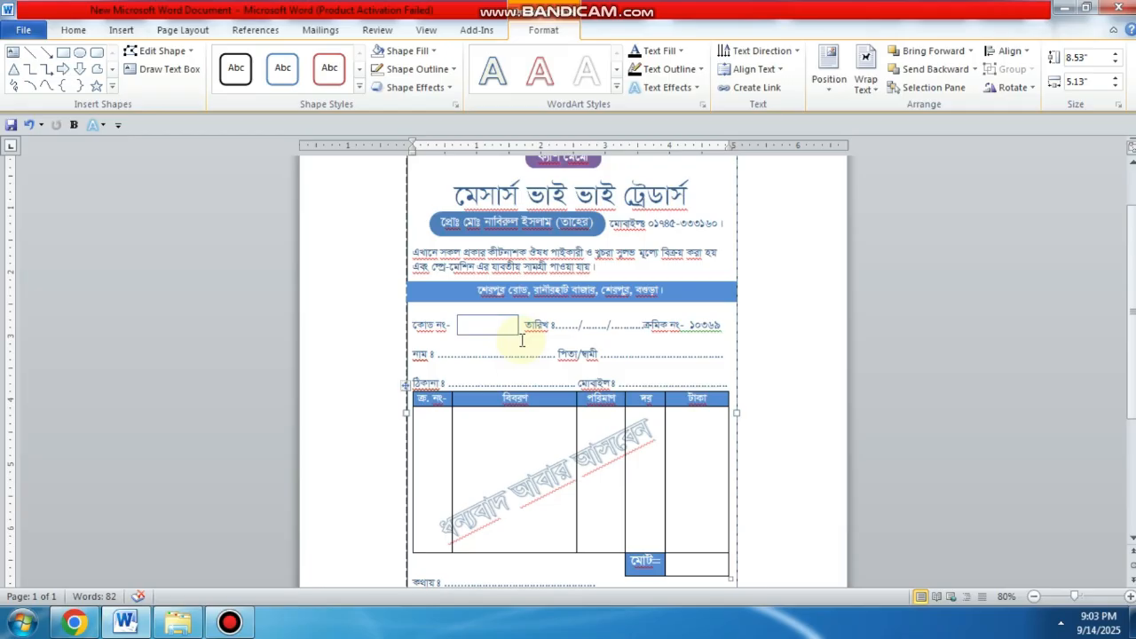
- Open the shape fill colour choices for the memo's main text box
click(695, 268)
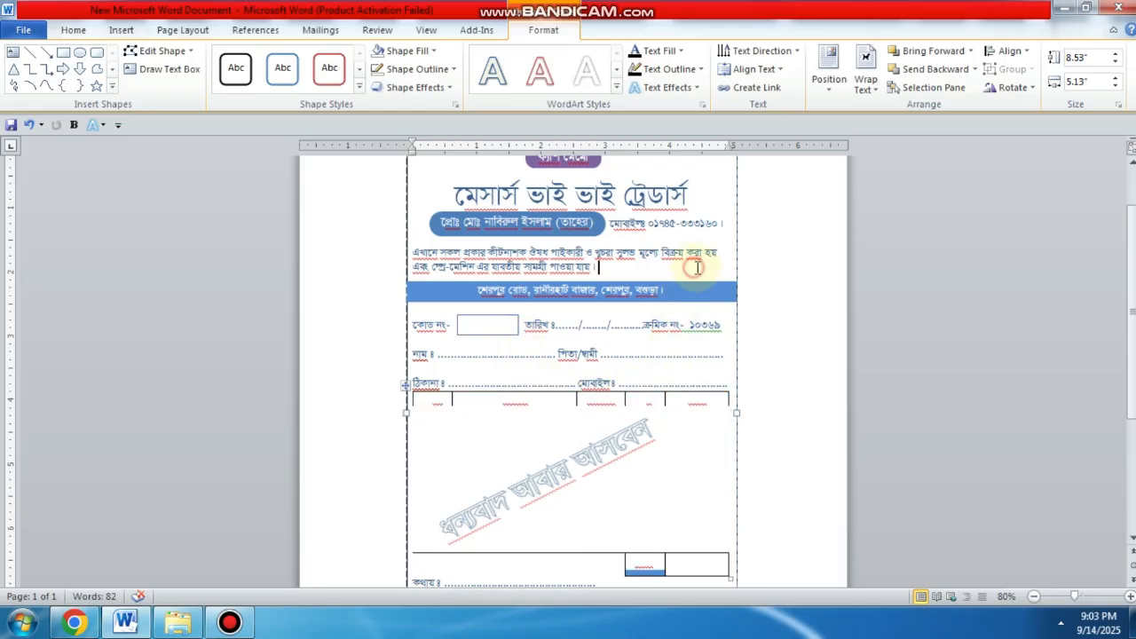
click(432, 51)
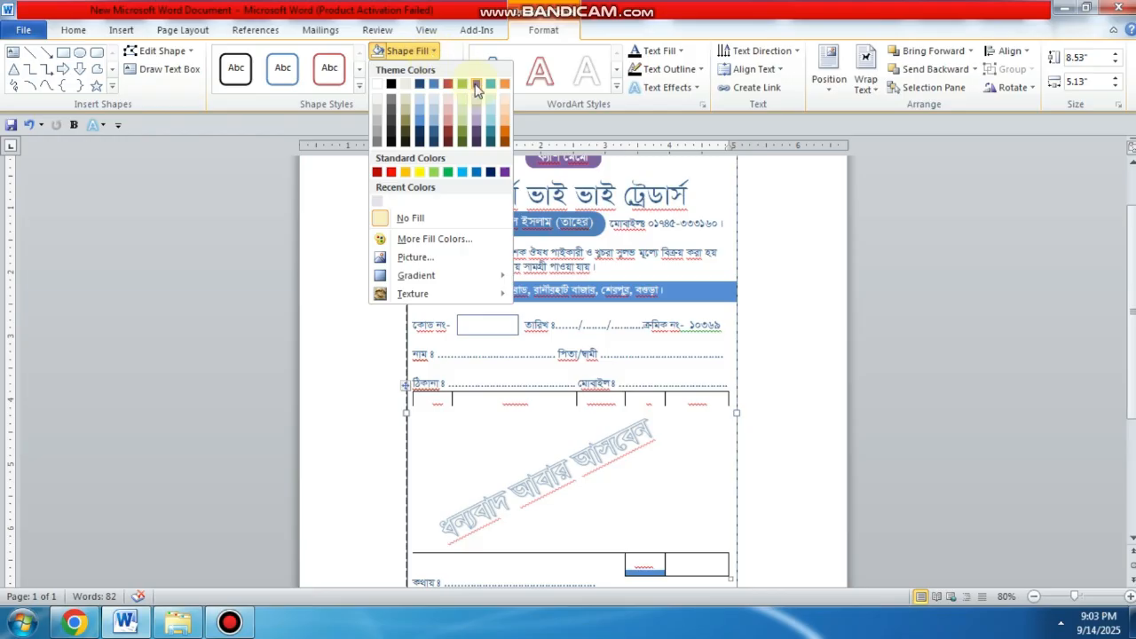